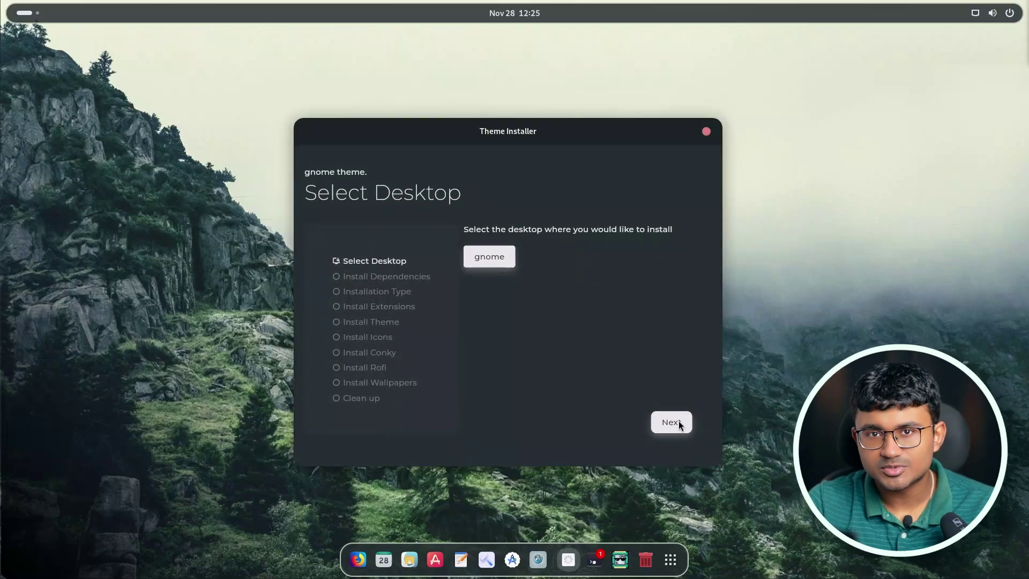
Auto-install the gnome theme, approving the Dash2Dock Animated extension.
{"action": "left_click", "coordinate": [678, 420]}
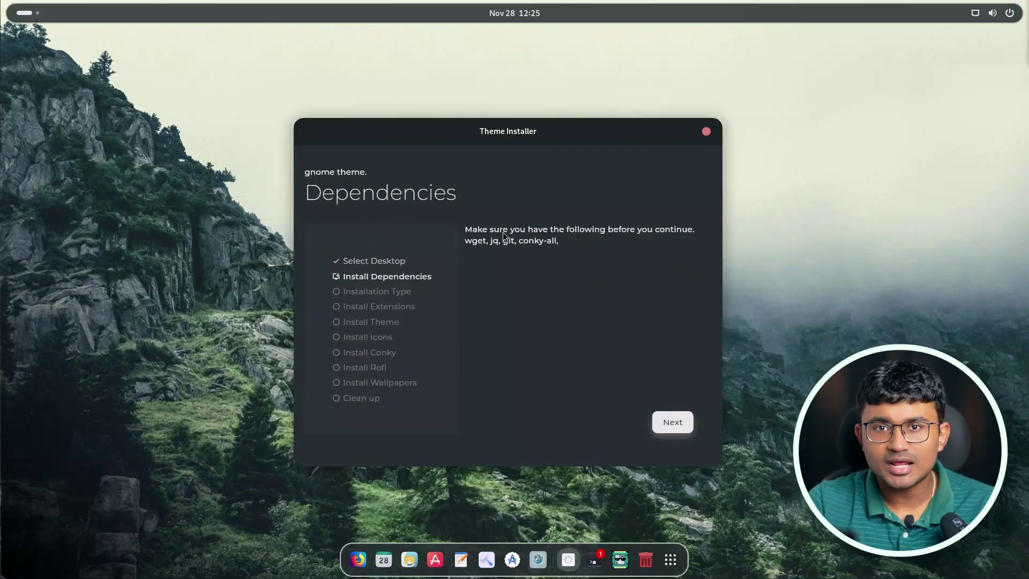
{"action": "left_click", "coordinate": [658, 423]}
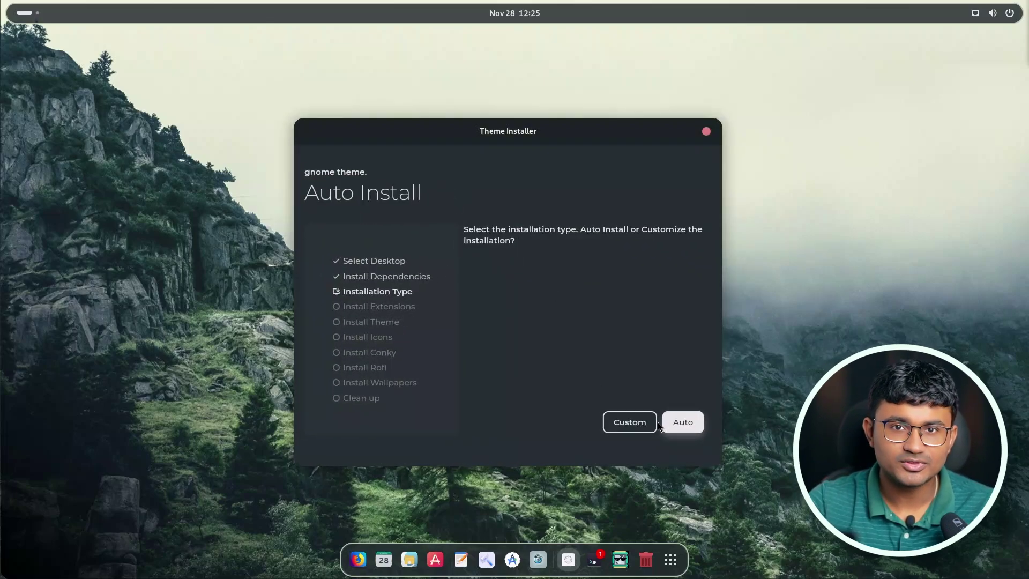
{"action": "left_click", "coordinate": [677, 423]}
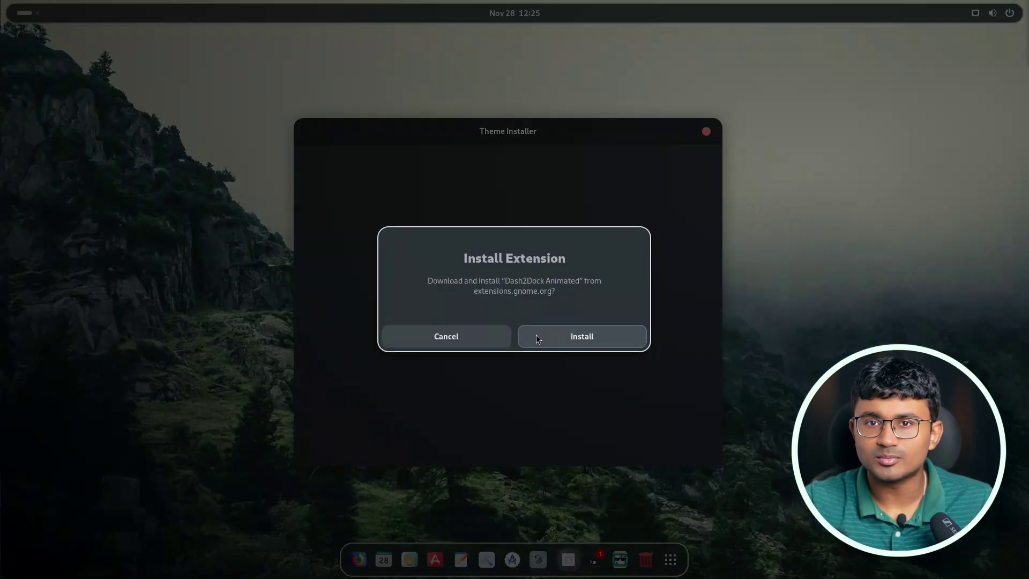
{"action": "left_click", "coordinate": [537, 338]}
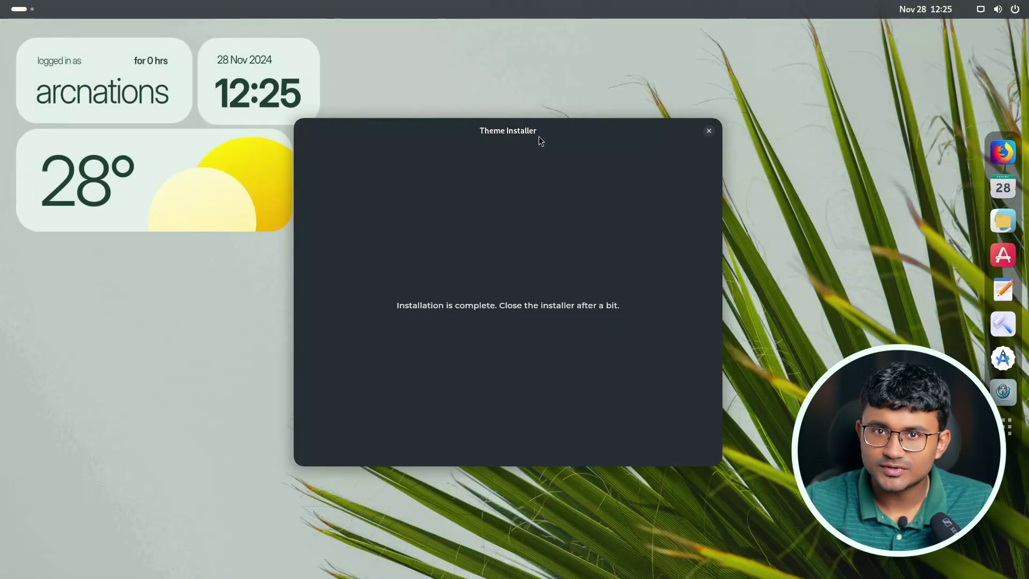
Accept the terms and undo the installed theme changes.
{"action": "left_click_drag", "start_coordinate": [539, 137], "coordinate": [684, 141]}
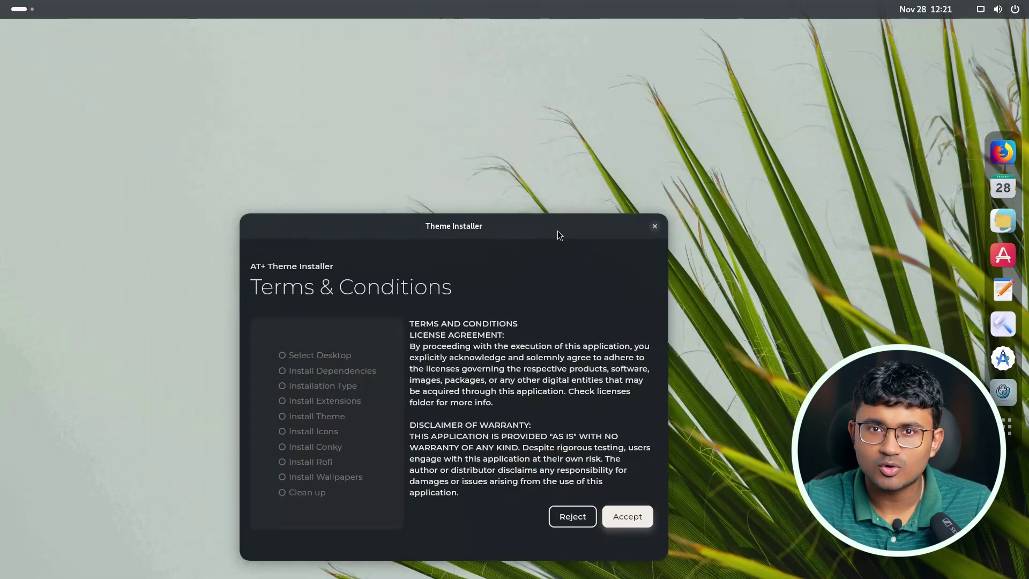
{"action": "left_click", "coordinate": [619, 428]}
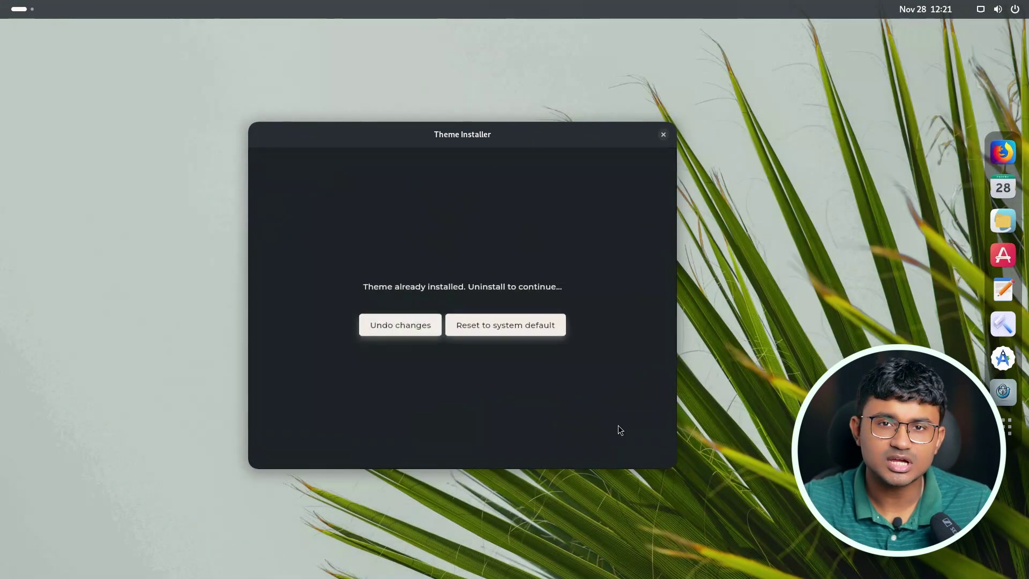
{"action": "left_click", "coordinate": [372, 326]}
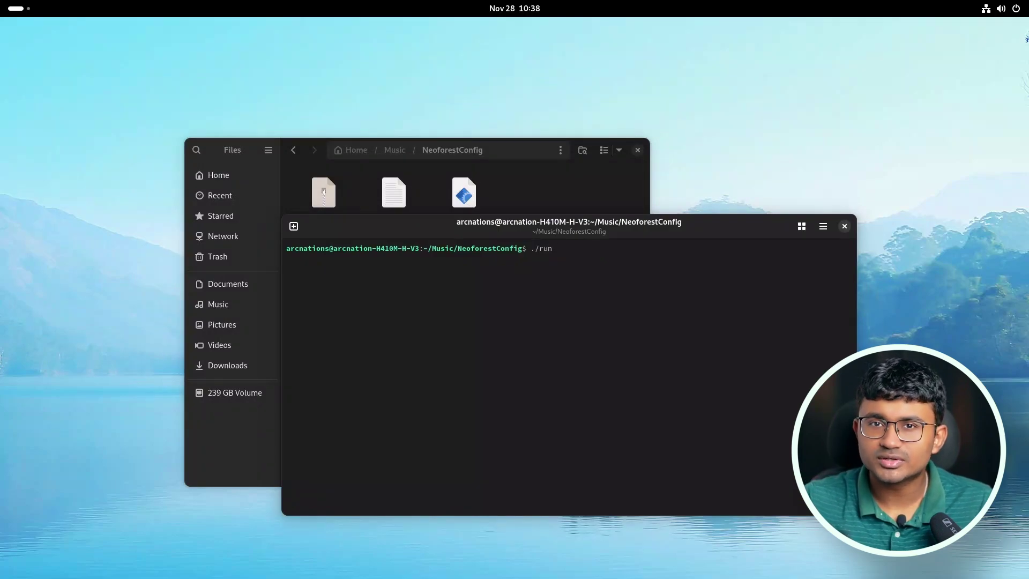
Run ./run.sh and approve the extension install to apply Neoforest-Dark, palm-leaf wallpaper and right dock.
{"action": "type", "text": "un.sh"}
{"action": "key", "text": "Return"}
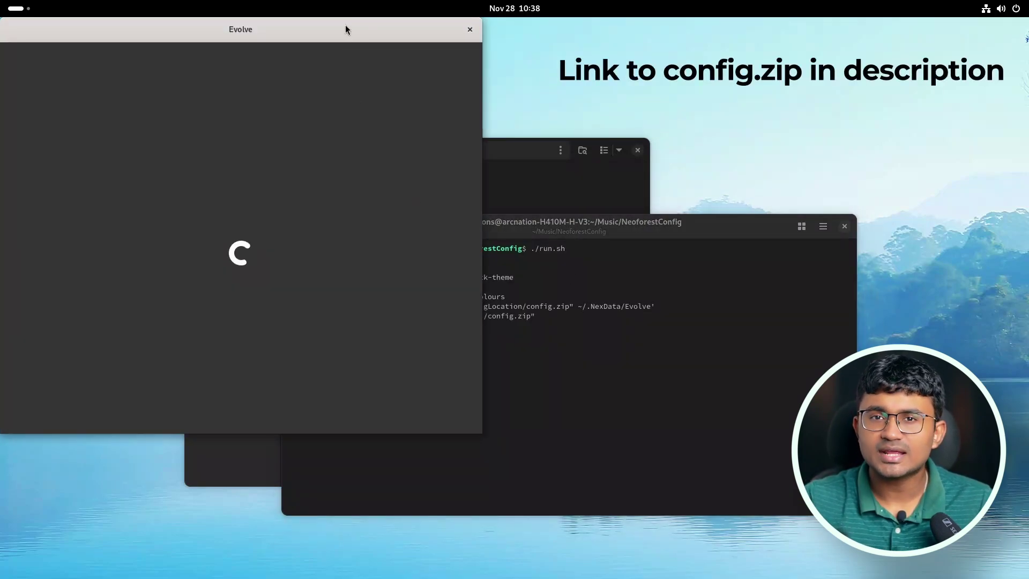
{"action": "left_click_drag", "start_coordinate": [345, 25], "coordinate": [525, 87]}
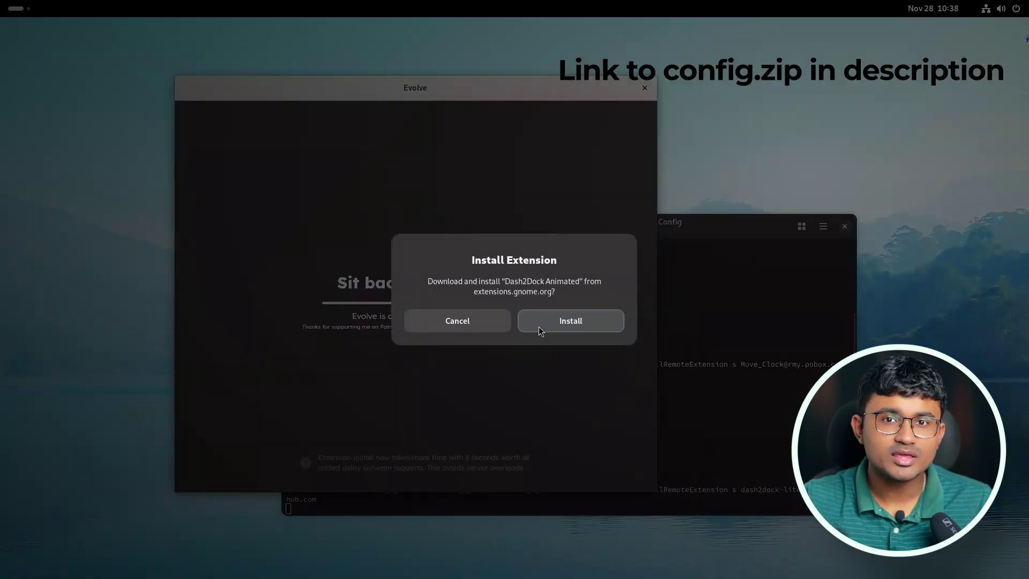
{"action": "left_click", "coordinate": [539, 321]}
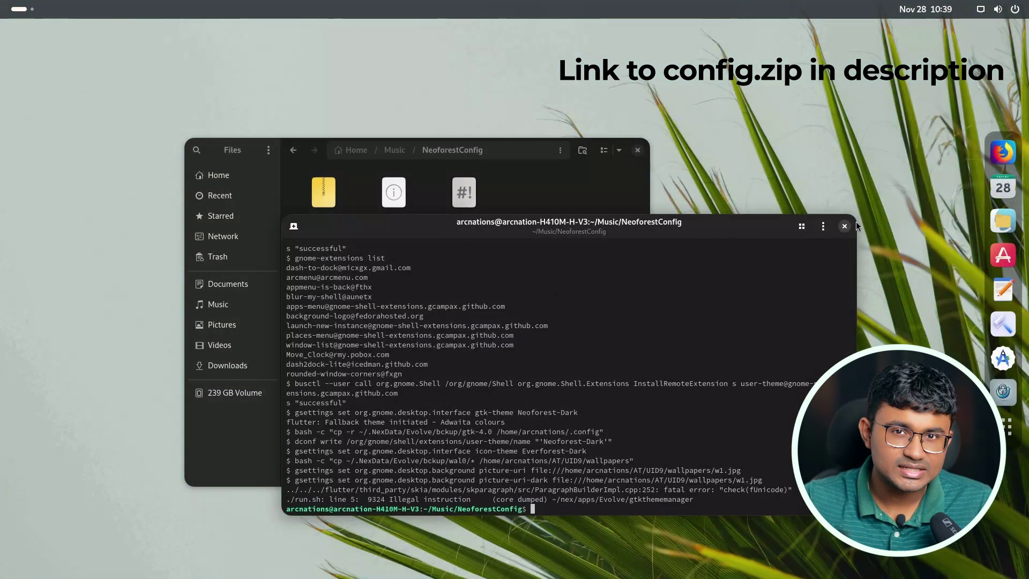
Close Terminal and Files, then open system Settings from quick settings.
{"action": "left_click", "coordinate": [845, 227]}
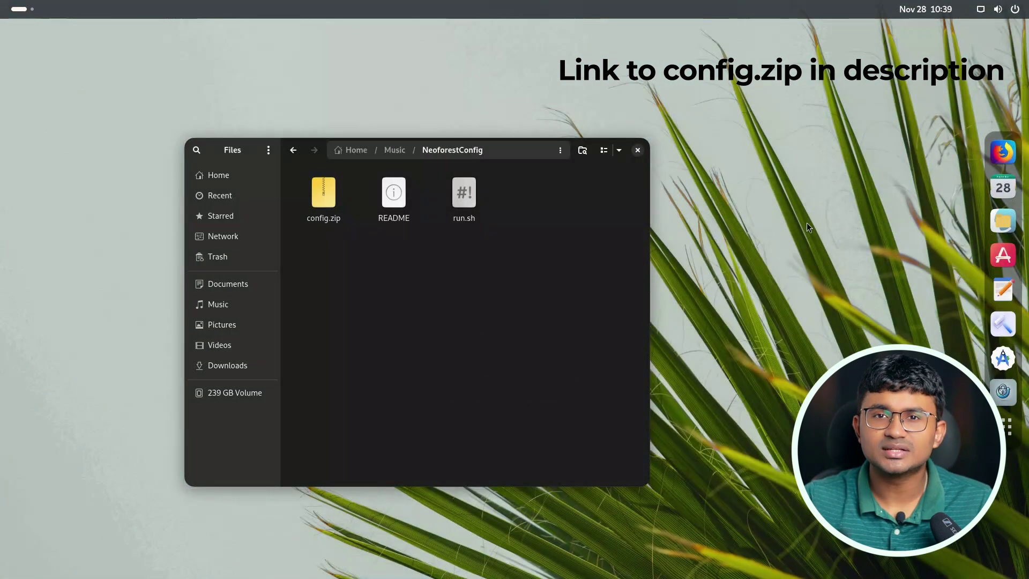
{"action": "left_click", "coordinate": [638, 153]}
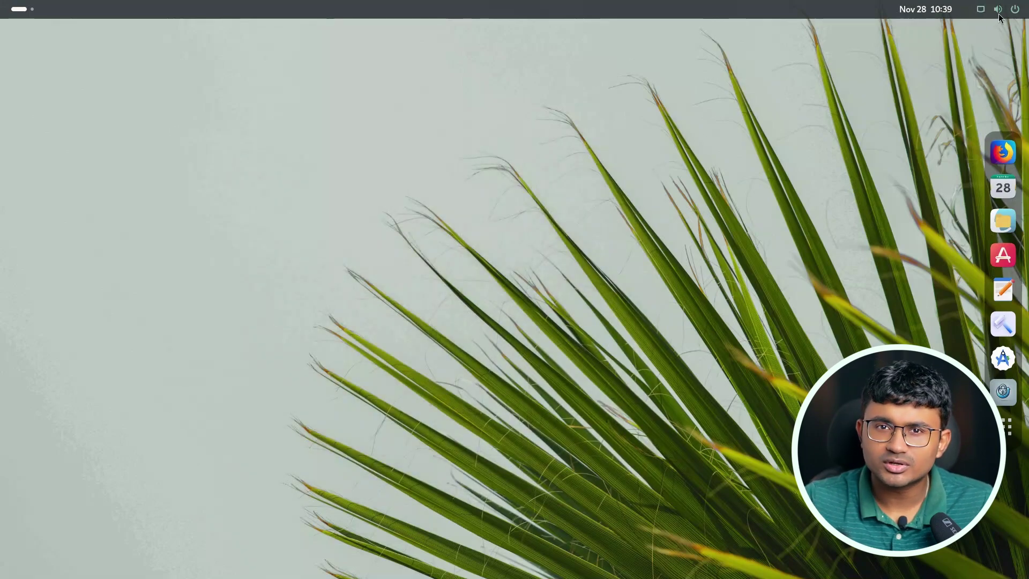
{"action": "left_click", "coordinate": [999, 11]}
{"action": "left_click", "coordinate": [807, 47]}
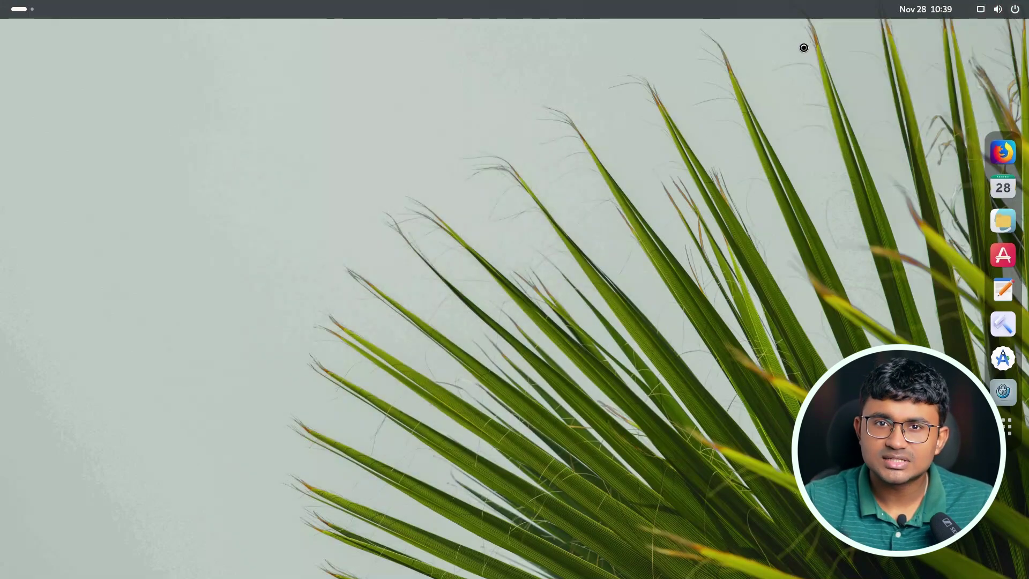
{"action": "left_click_drag", "start_coordinate": [689, 99], "coordinate": [585, 146]}
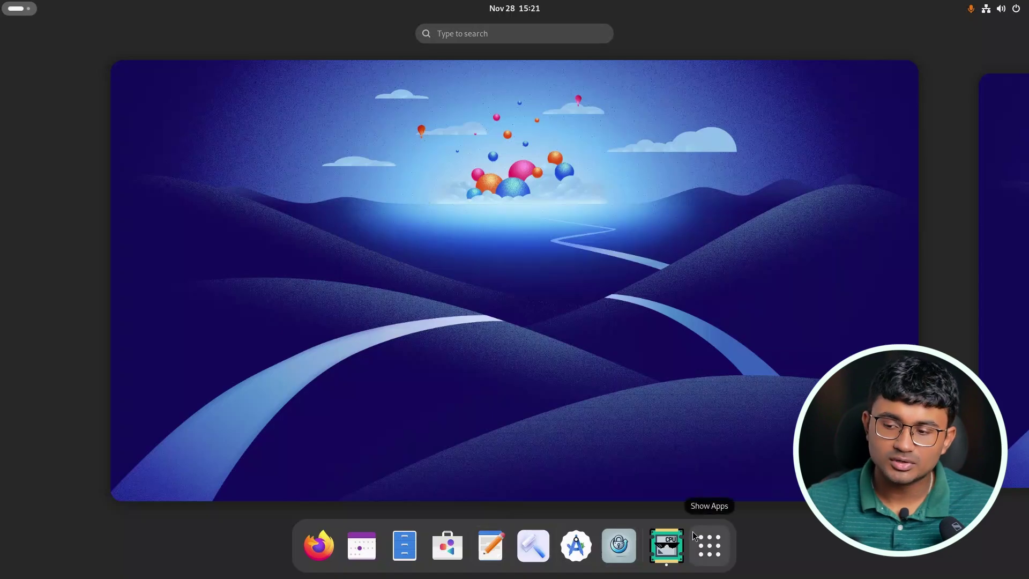
Launch Firefox from the dock.
{"action": "key", "text": "Escape"}
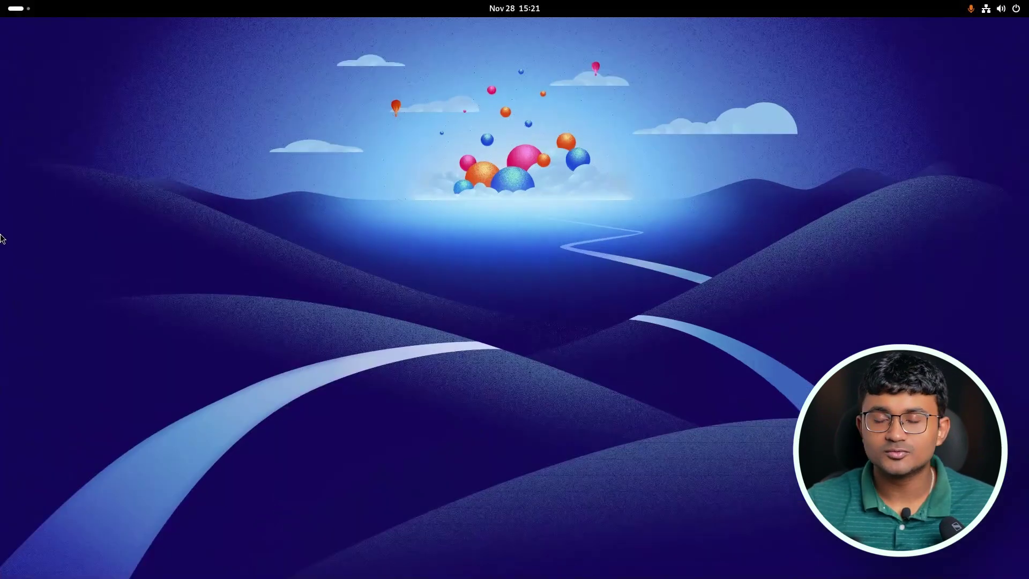
{"action": "left_click", "coordinate": [18, 8]}
{"action": "left_click", "coordinate": [311, 555]}
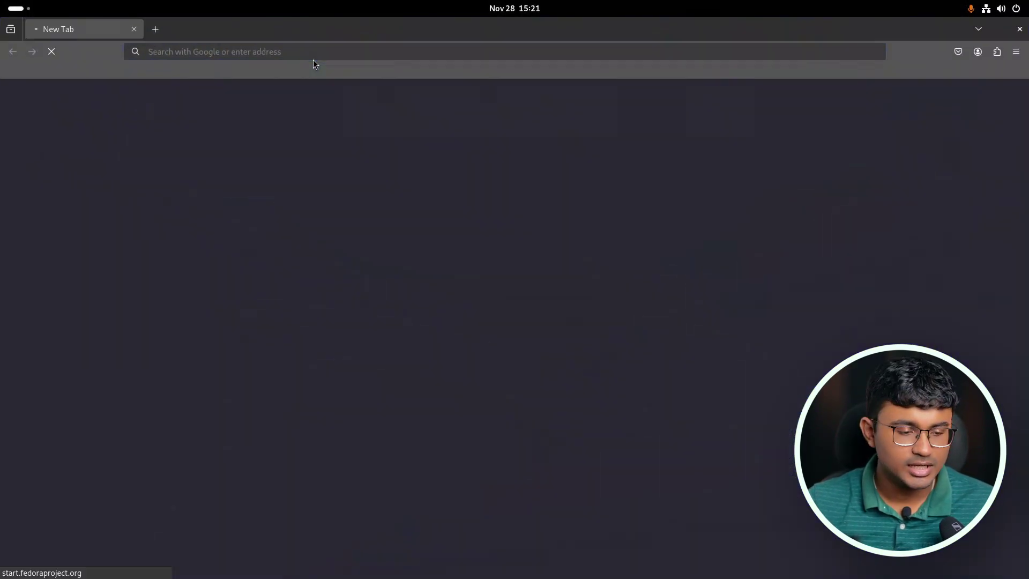
Load the Evolve GTK Theme Manager page via the bit.ly short link, then close Firefox.
{"action": "left_click", "coordinate": [343, 54]}
{"action": "left_click", "coordinate": [343, 55]}
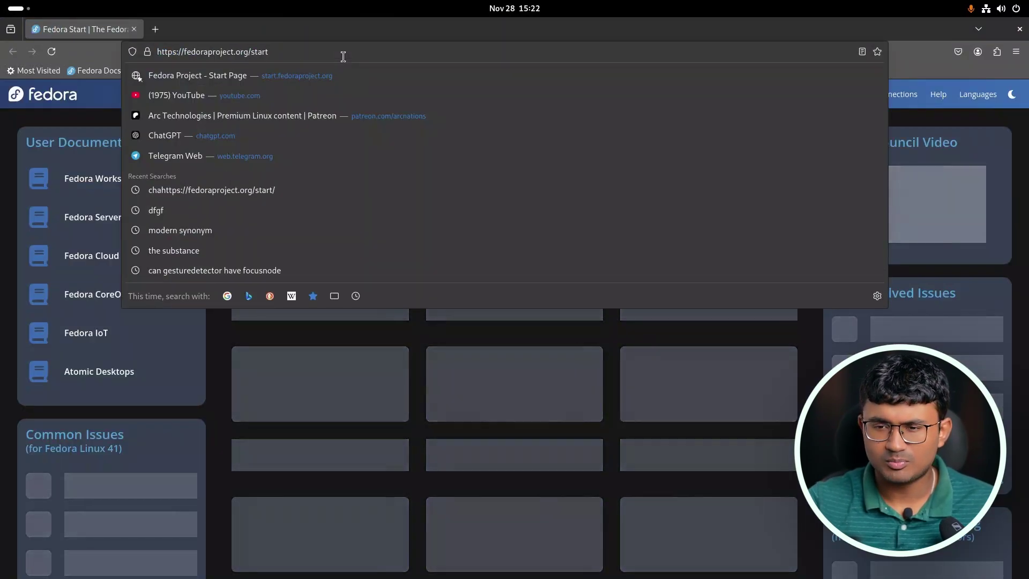
{"action": "key", "text": "ctrl+a"}
{"action": "type", "text": "b"}
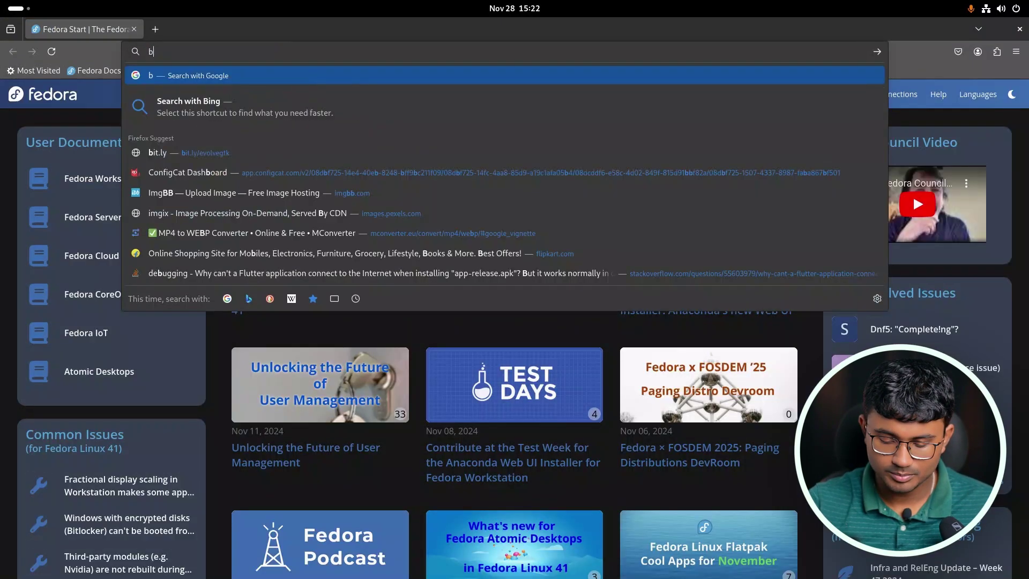
{"action": "type", "text": "it.ly"}
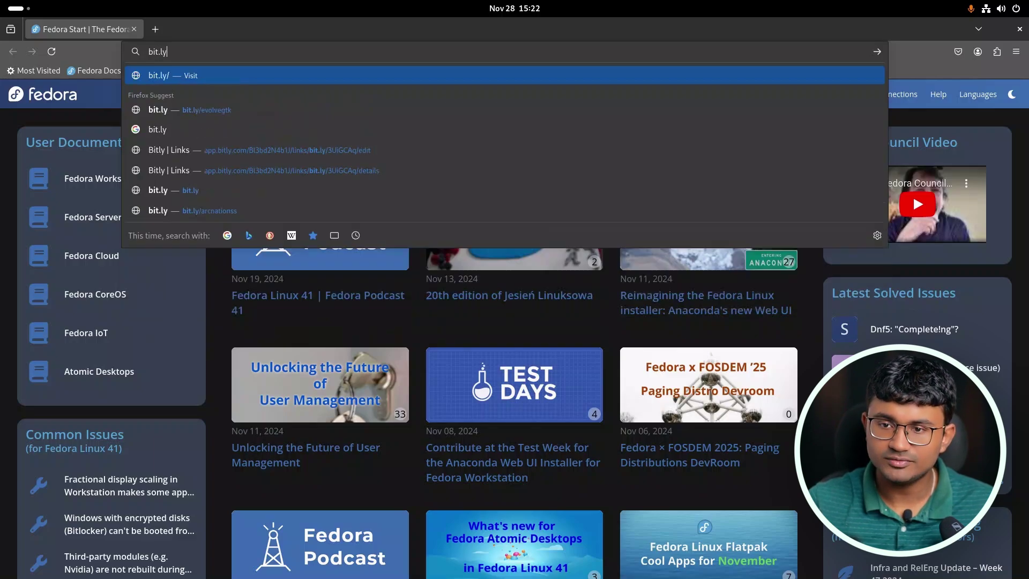
{"action": "key", "text": "Down"}
{"action": "key", "text": "Down"}
{"action": "key", "text": "Up"}
{"action": "key", "text": "Return"}
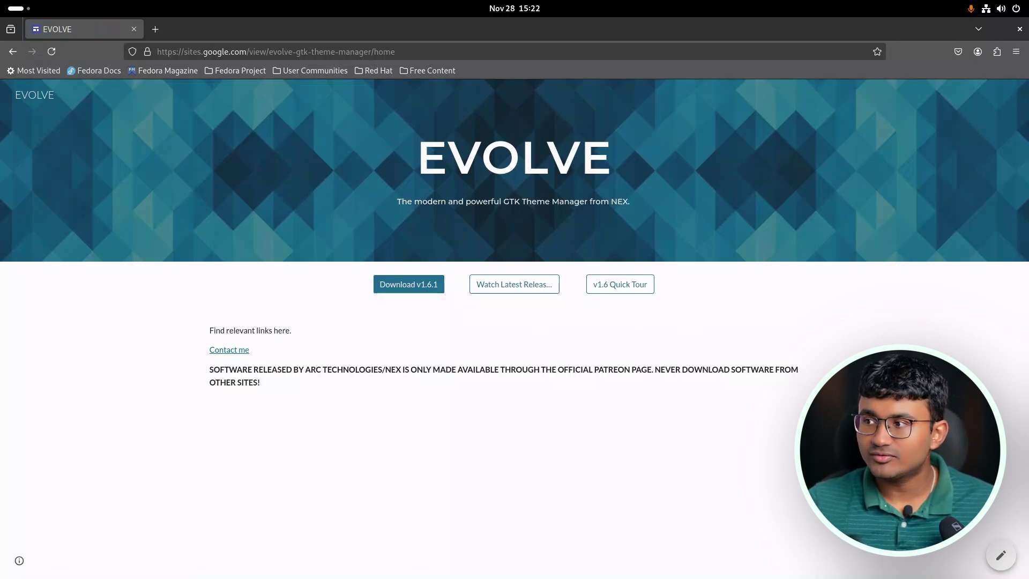
{"action": "left_click", "coordinate": [1020, 30]}
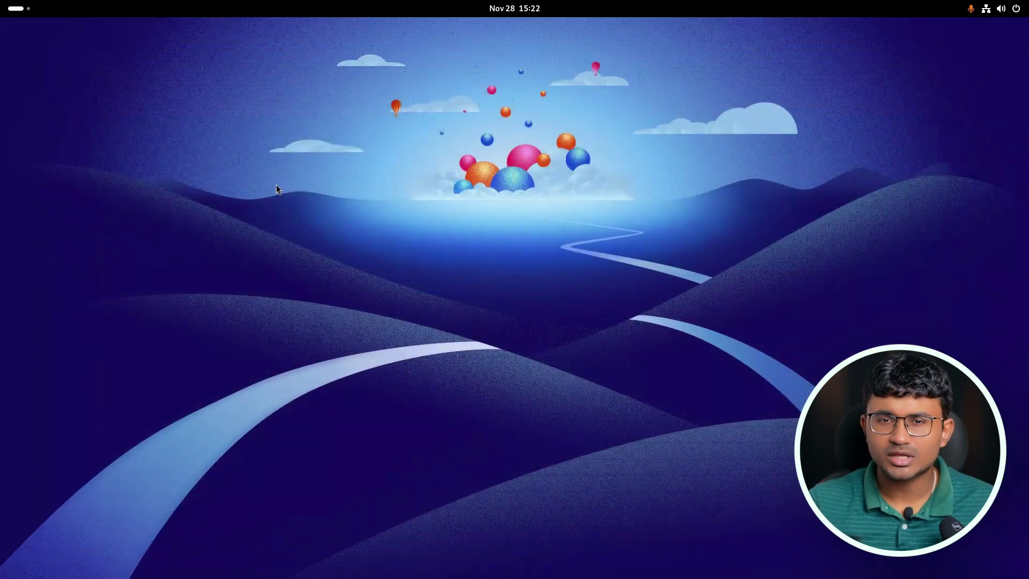
Launch Evolve, open its theme store and install the Everforest-GTK-Theme.
{"action": "mouse_move", "coordinate": [1, 4]}
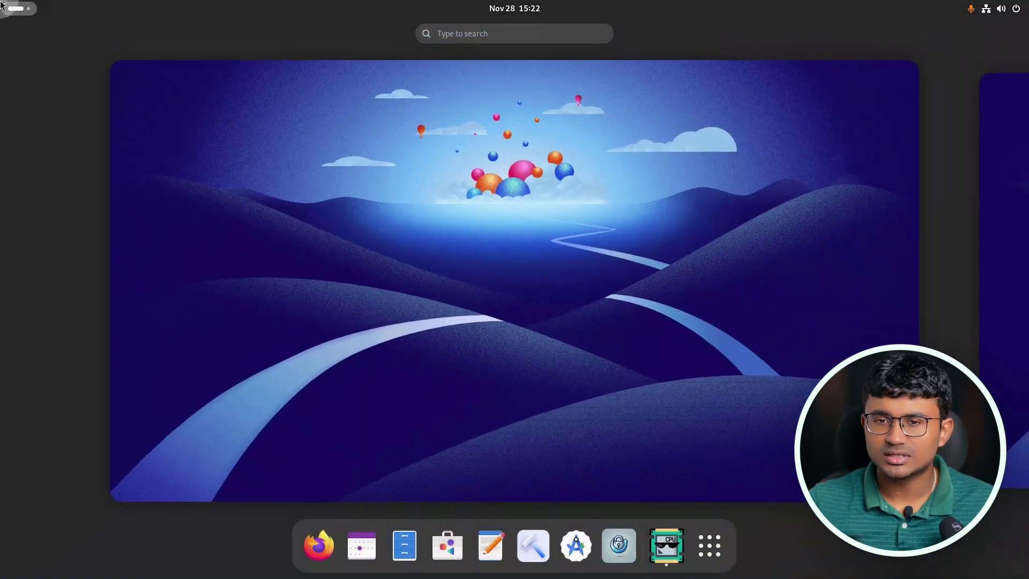
{"action": "left_click", "coordinate": [539, 544]}
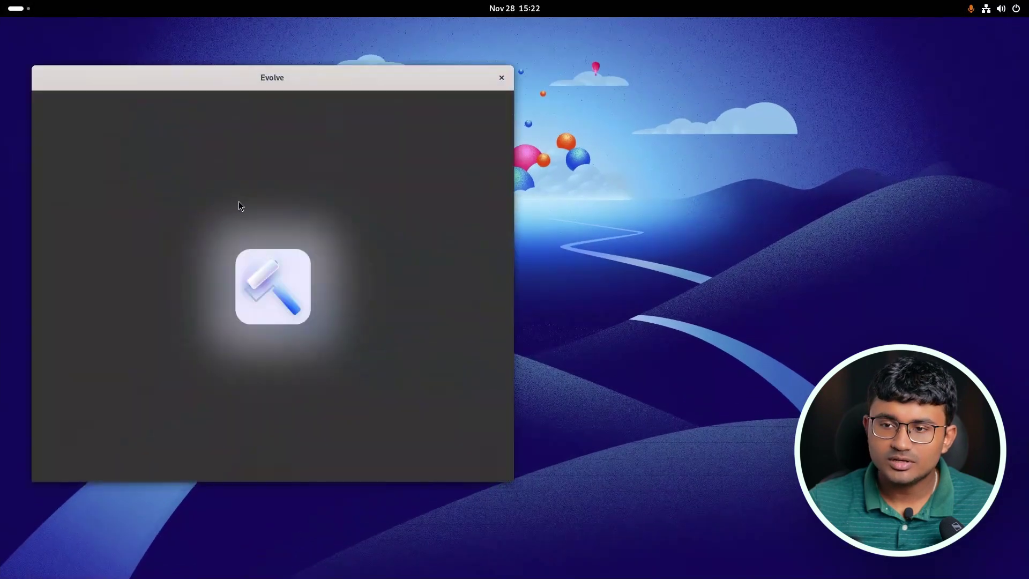
{"action": "left_click_drag", "start_coordinate": [294, 82], "coordinate": [596, 98]}
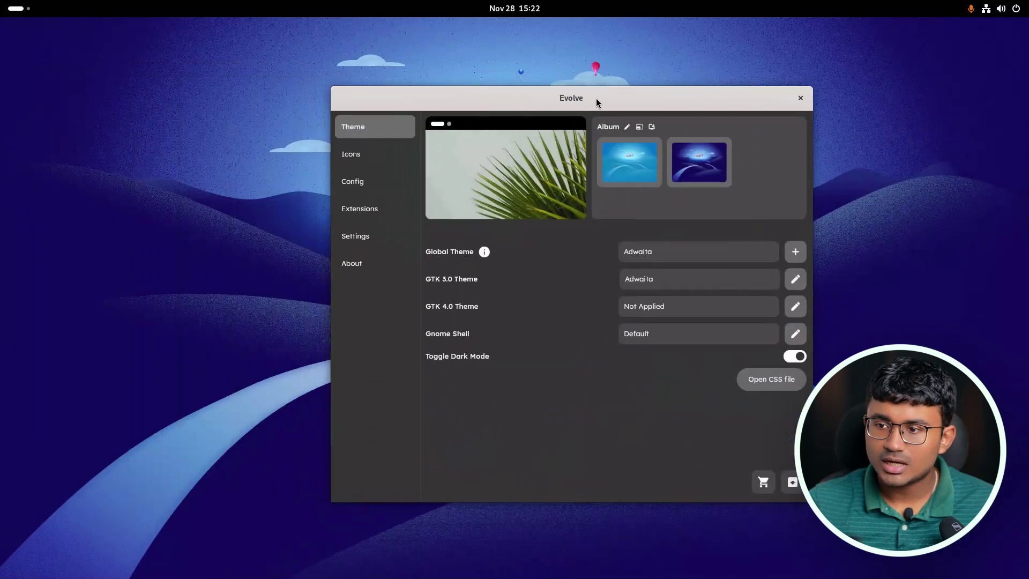
{"action": "left_click", "coordinate": [763, 481]}
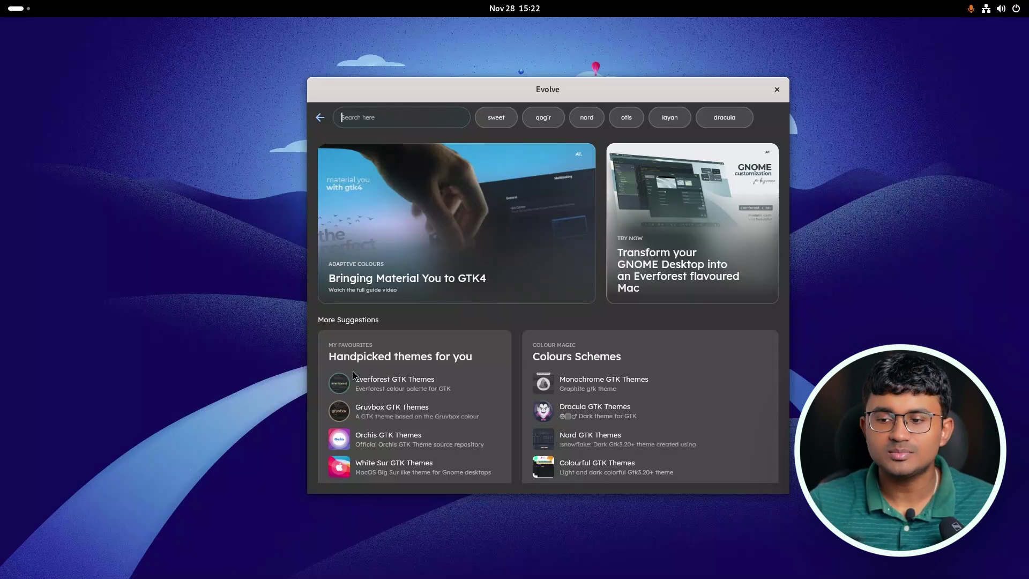
{"action": "left_click", "coordinate": [382, 385]}
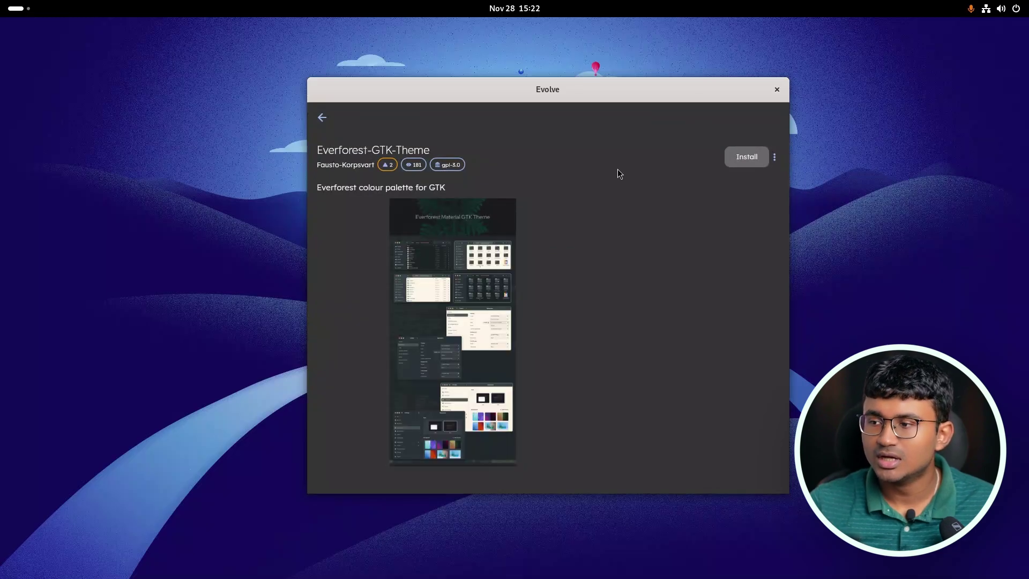
{"action": "left_click", "coordinate": [745, 157]}
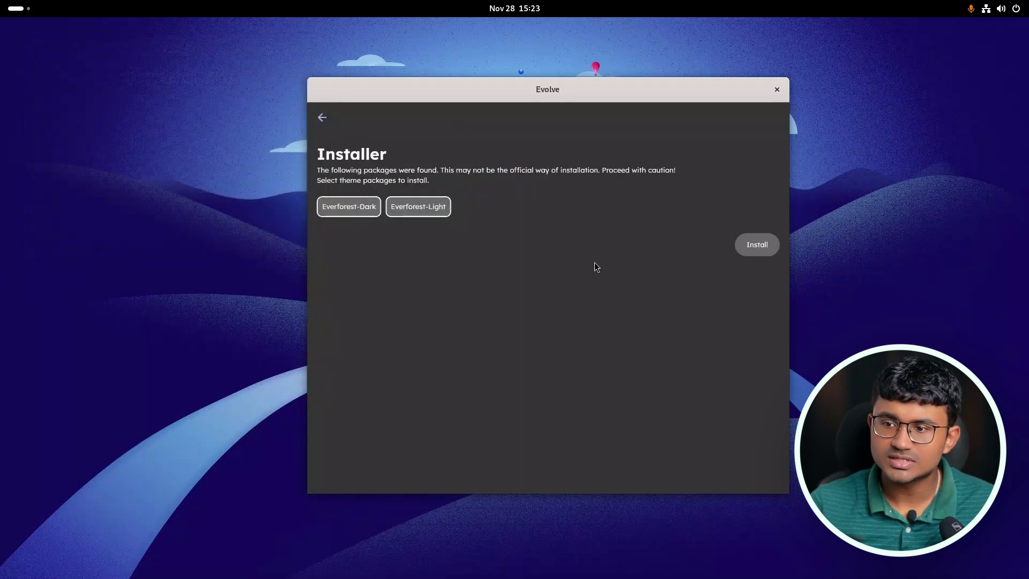
Go back from the Everforest-GTK-Theme page to the store home and theme settings.
{"action": "left_click", "coordinate": [322, 117]}
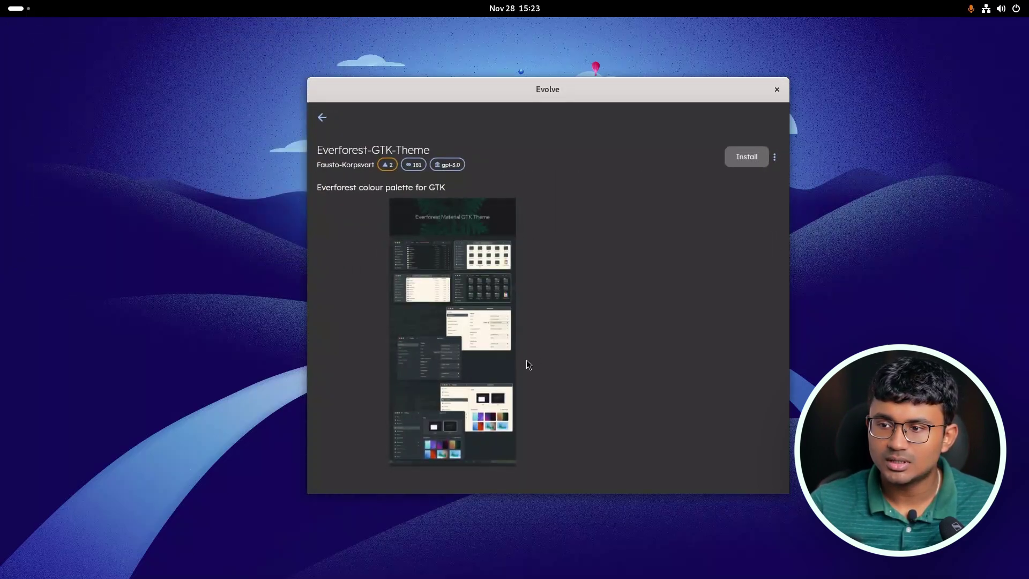
{"action": "left_click", "coordinate": [315, 125]}
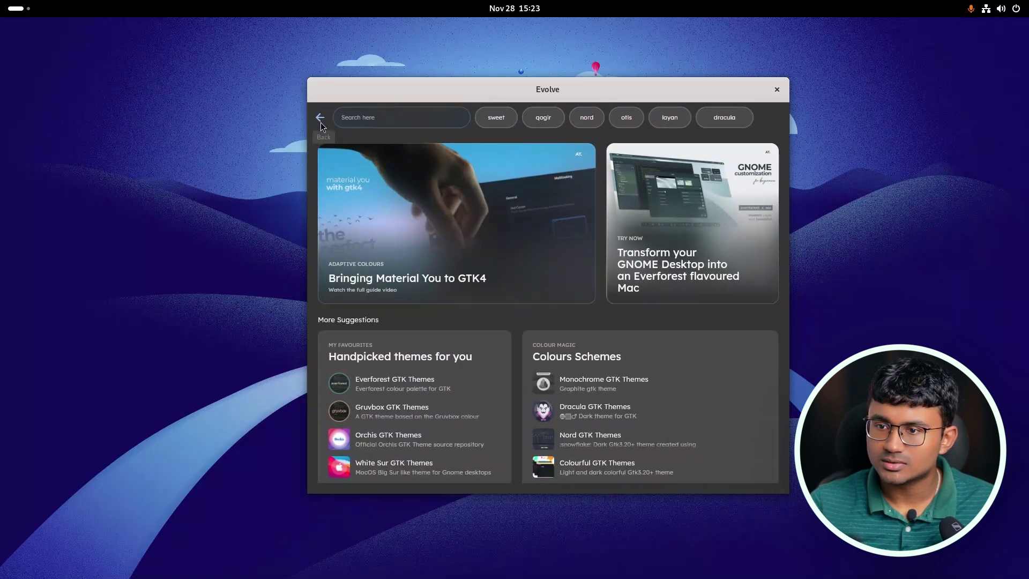
{"action": "left_click", "coordinate": [320, 125]}
Choose Everforest-Dark as the Global Theme and apply it to GTK and GNOME Shell.
{"action": "left_click", "coordinate": [332, 145]}
{"action": "left_click", "coordinate": [349, 117]}
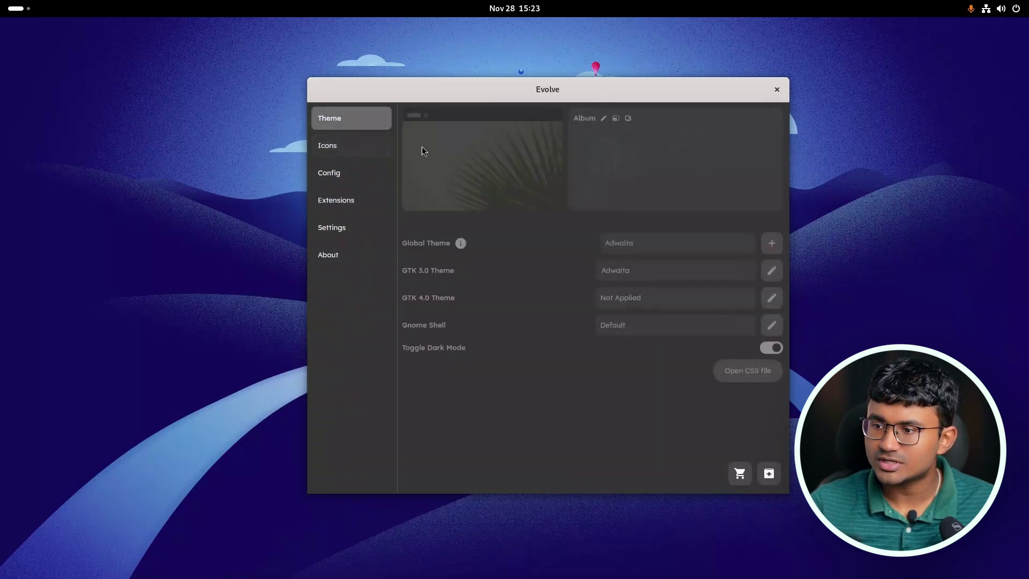
{"action": "left_click", "coordinate": [708, 244]}
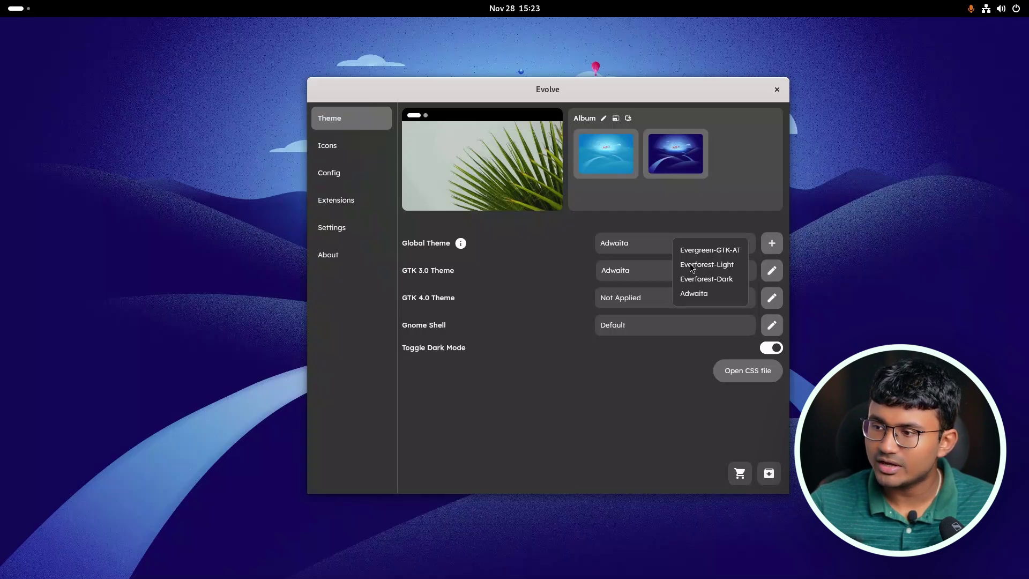
{"action": "left_click", "coordinate": [714, 283]}
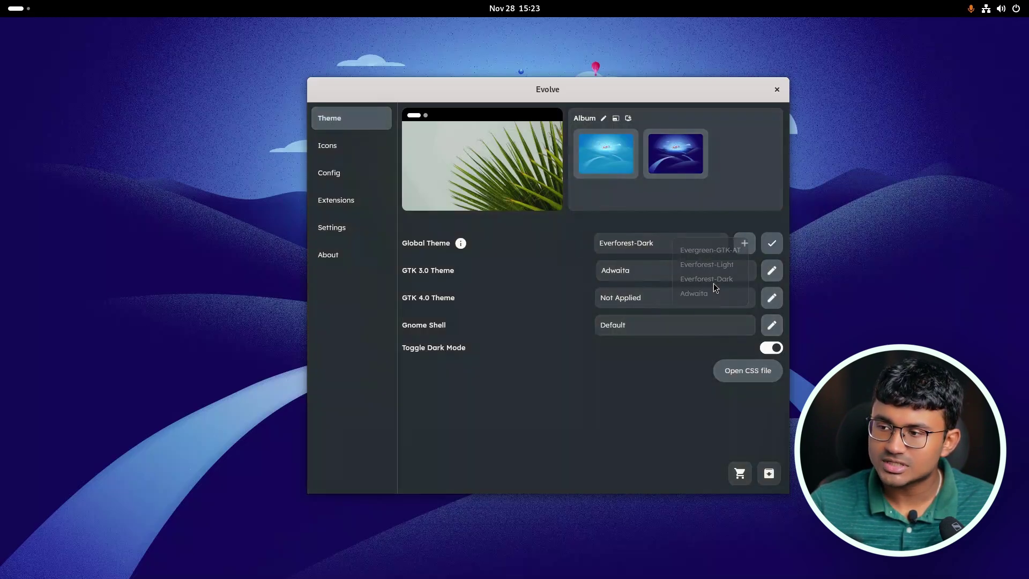
{"action": "left_click", "coordinate": [771, 244]}
Move the Evolve window and browse the app grid before returning to Evolve.
{"action": "left_click_drag", "start_coordinate": [526, 94], "coordinate": [575, 95]}
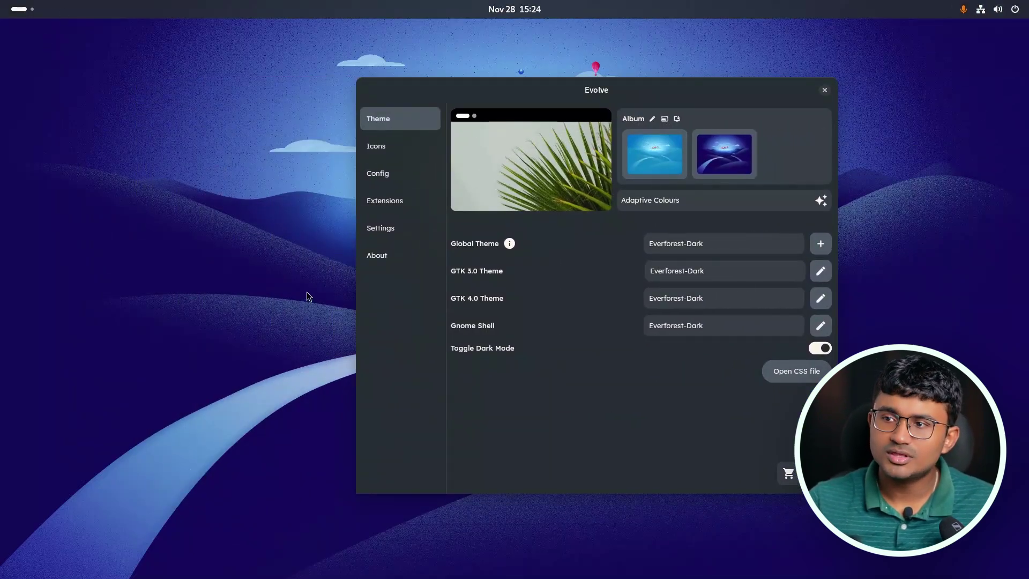
{"action": "left_click", "coordinate": [18, 14]}
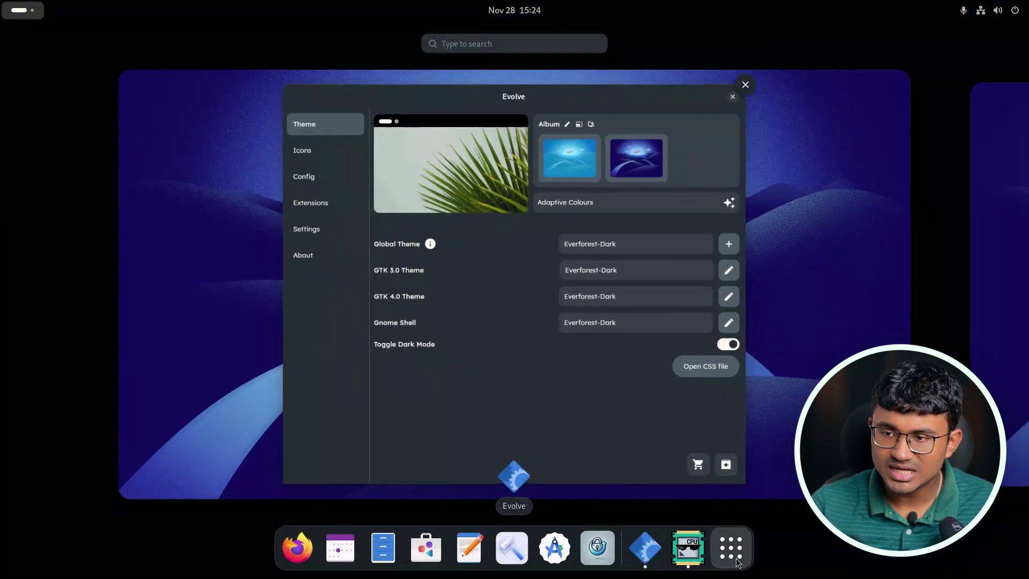
{"action": "left_click", "coordinate": [731, 548]}
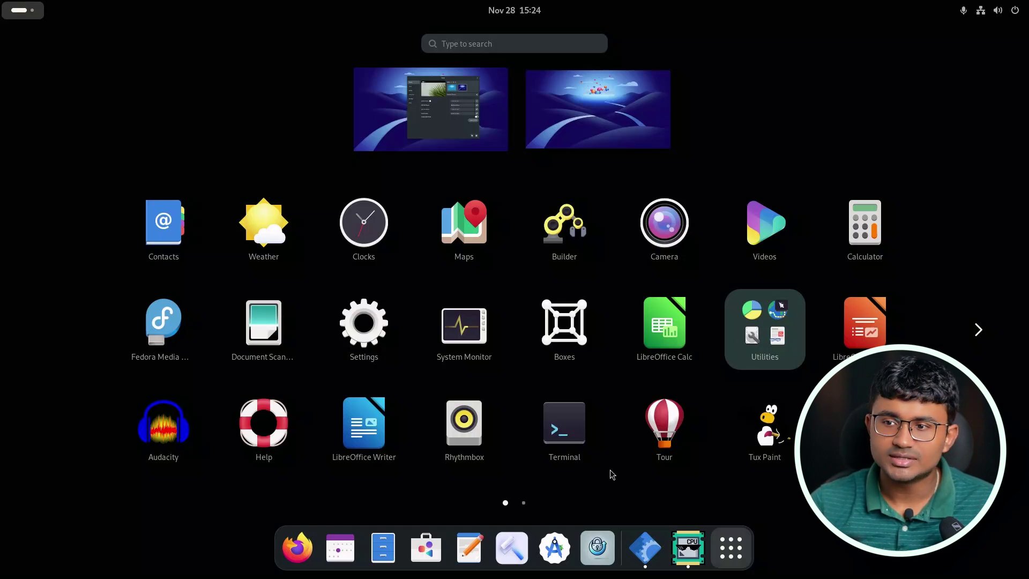
{"action": "left_click", "coordinate": [404, 419]}
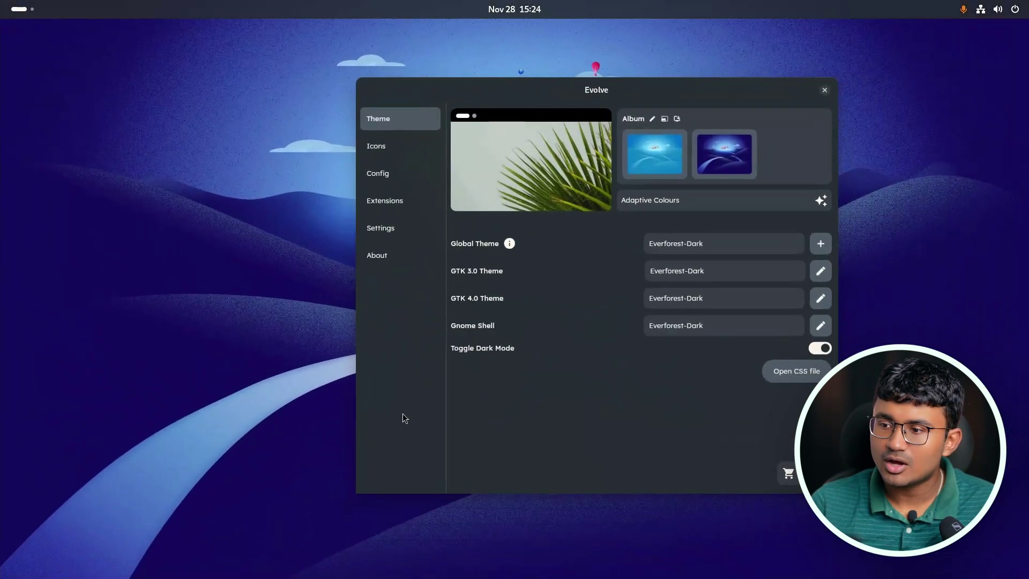
Open the Gnome Shell colour editor and select the pure black swatch.
{"action": "left_click", "coordinate": [820, 325]}
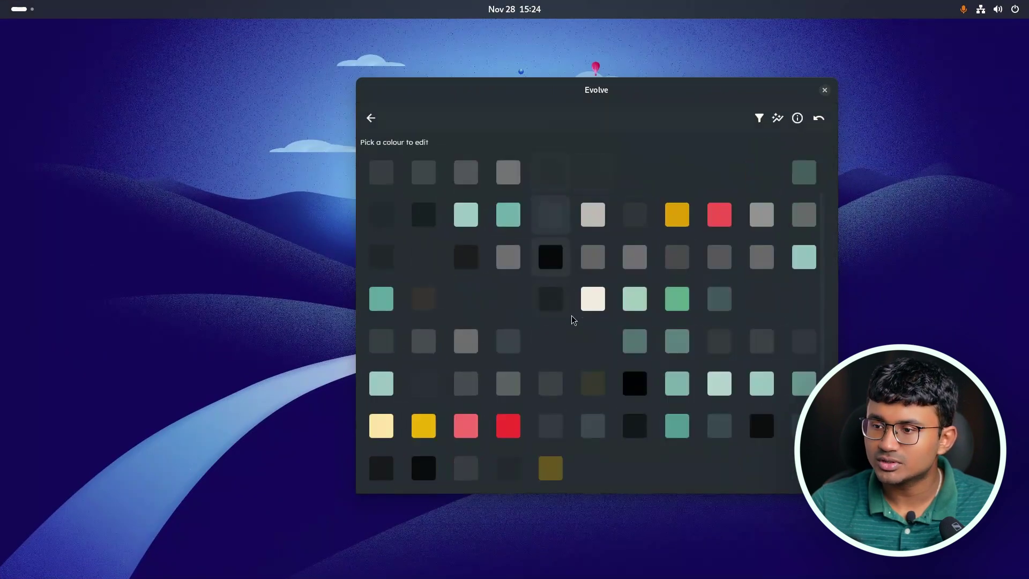
{"action": "left_click", "coordinate": [424, 471]}
{"action": "left_click_drag", "start_coordinate": [357, 334], "coordinate": [189, 329]}
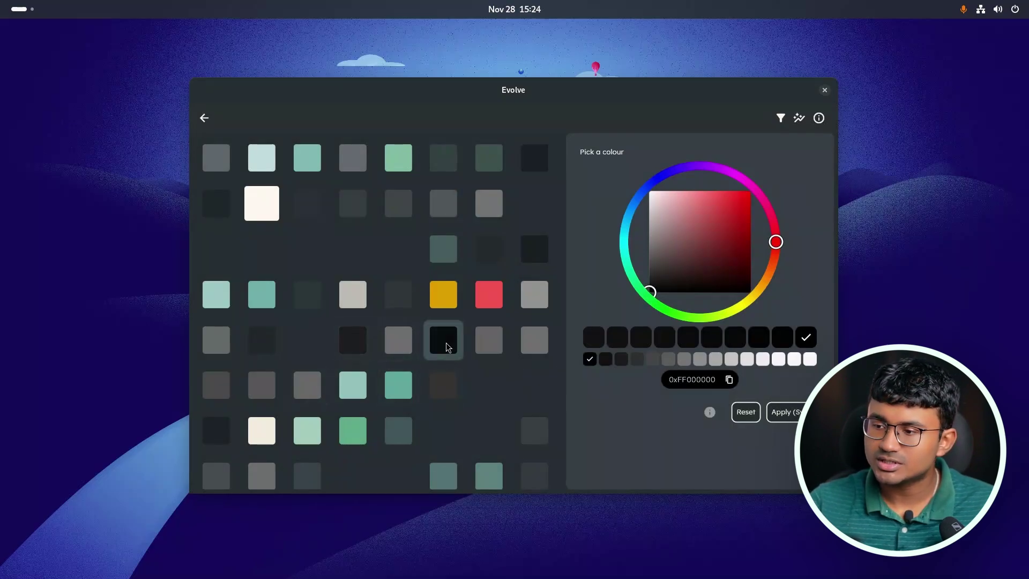
{"action": "scroll", "coordinate": [442, 341], "scroll_direction": "down", "scroll_amount": 5}
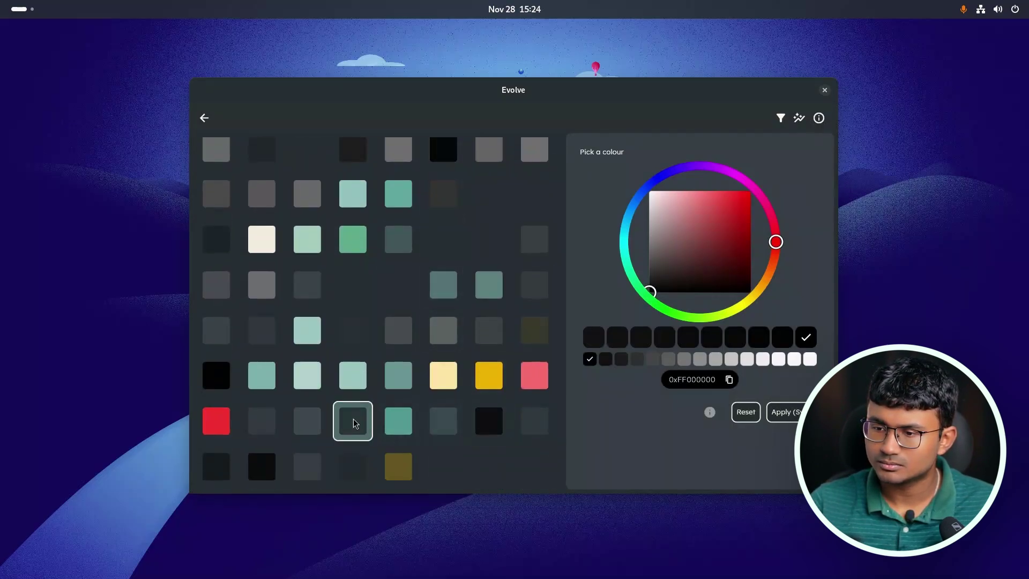
{"action": "left_click", "coordinate": [217, 391]}
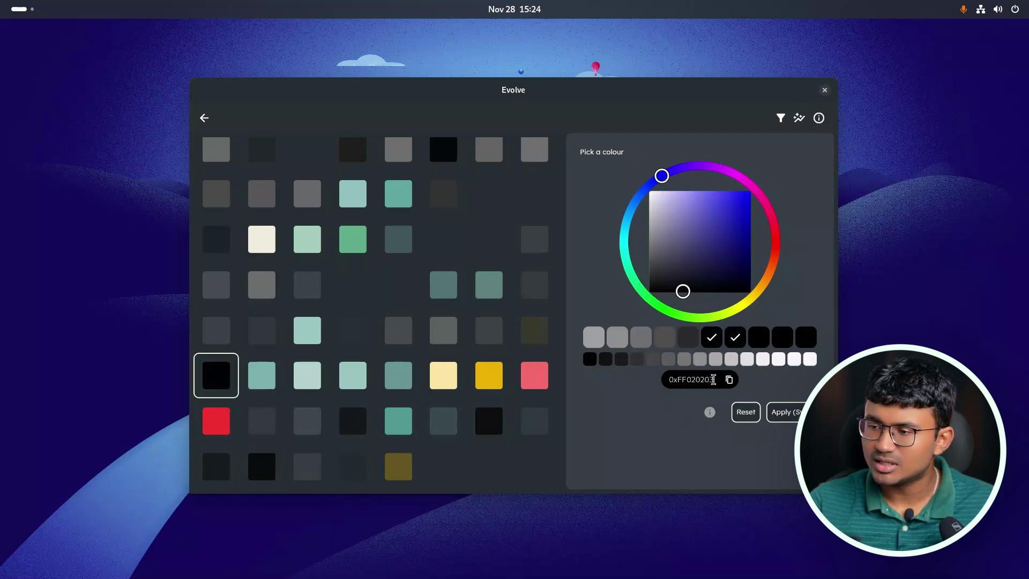
Adjust the colour square and hue ring to 0xFF1B2025 and apply it.
{"action": "left_click", "coordinate": [20, 11]}
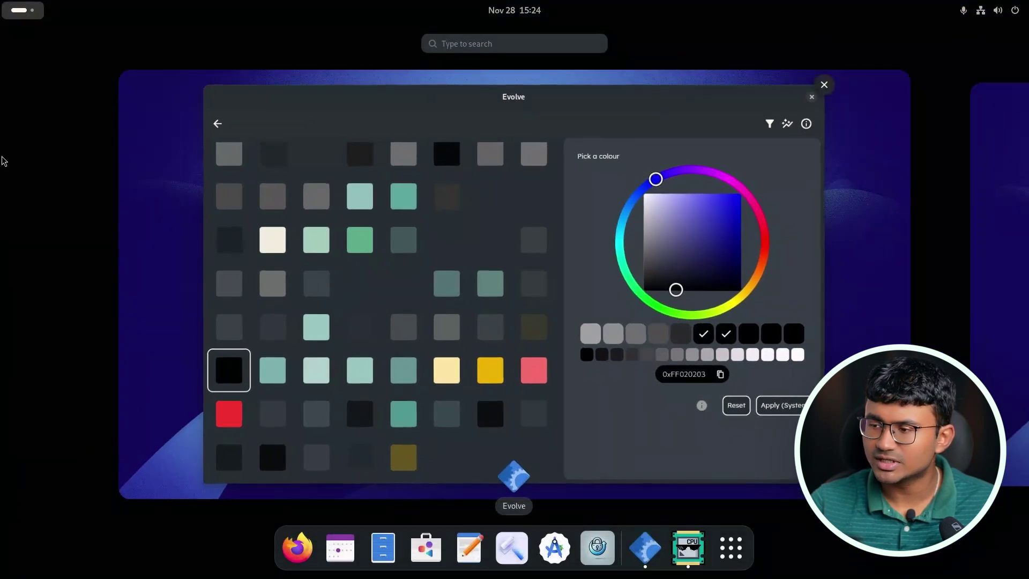
{"action": "left_click", "coordinate": [252, 298]}
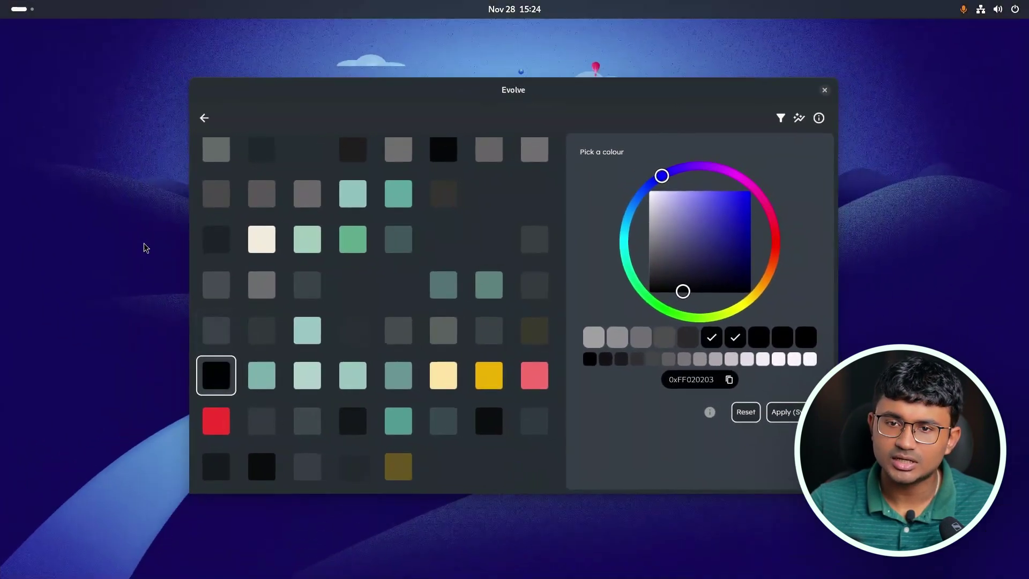
{"action": "key", "text": "super"}
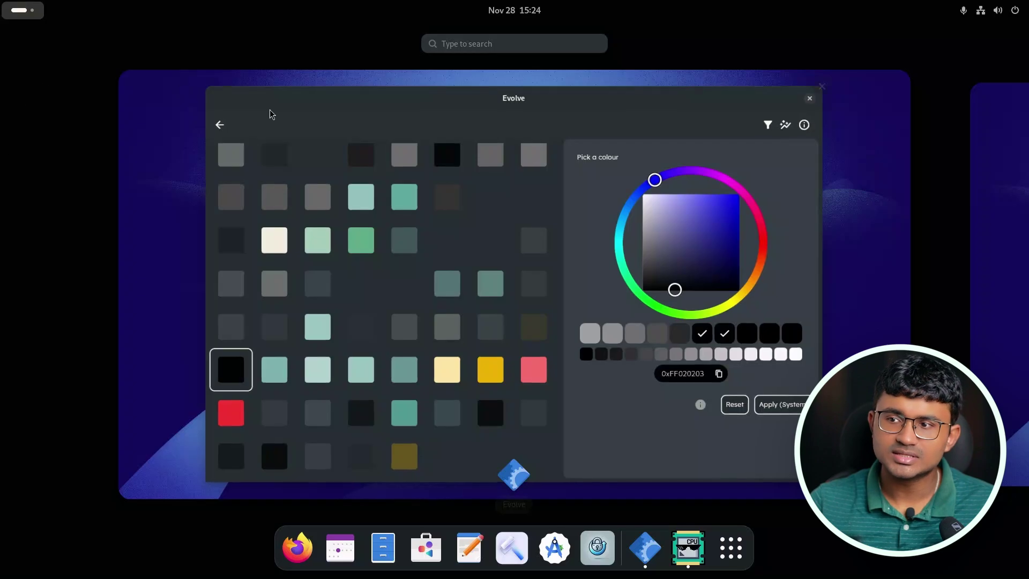
{"action": "left_click", "coordinate": [269, 113]}
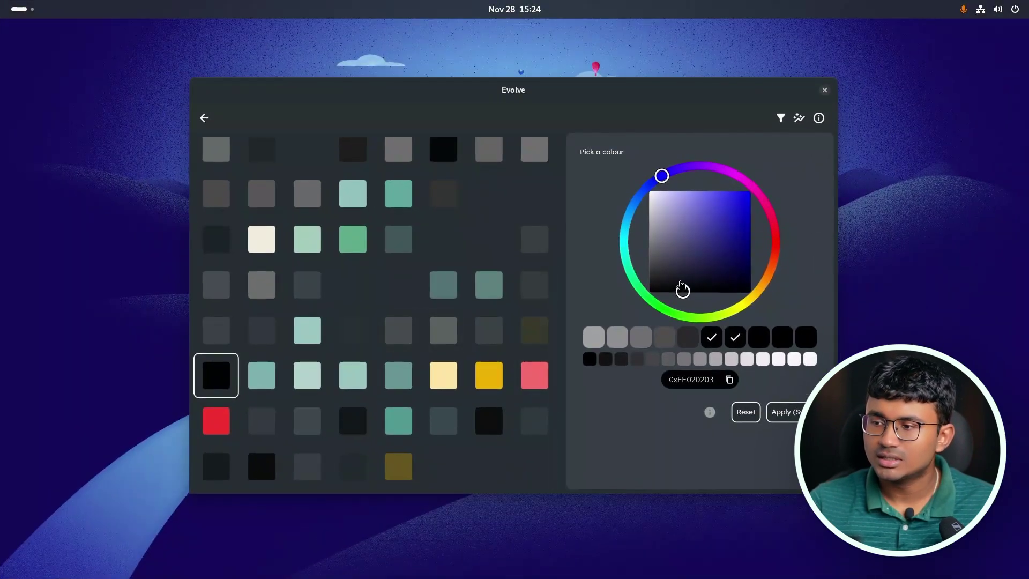
{"action": "left_click", "coordinate": [680, 282]}
{"action": "left_click_drag", "start_coordinate": [682, 284], "coordinate": [680, 281]}
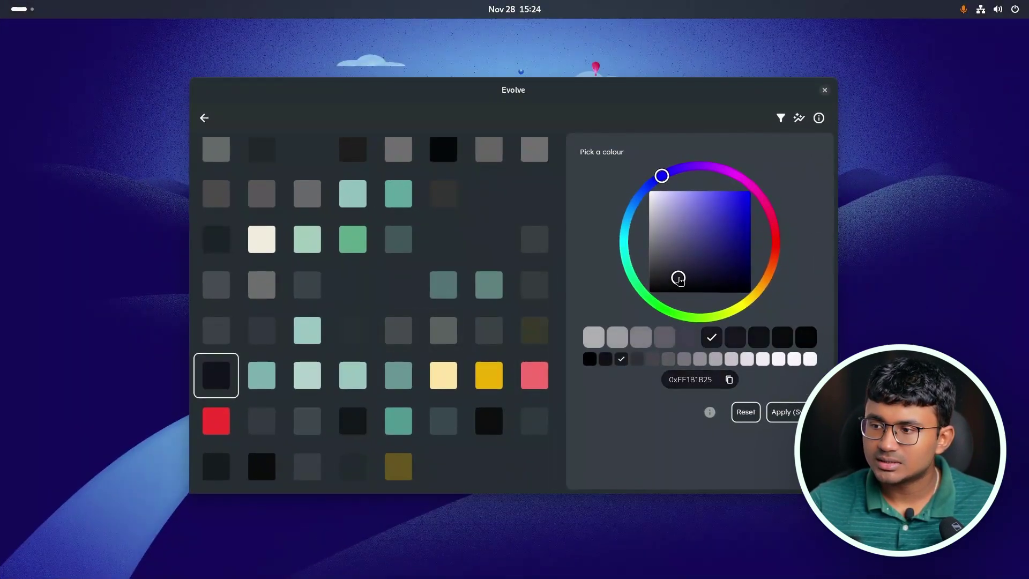
{"action": "left_click_drag", "start_coordinate": [655, 186], "coordinate": [633, 205]}
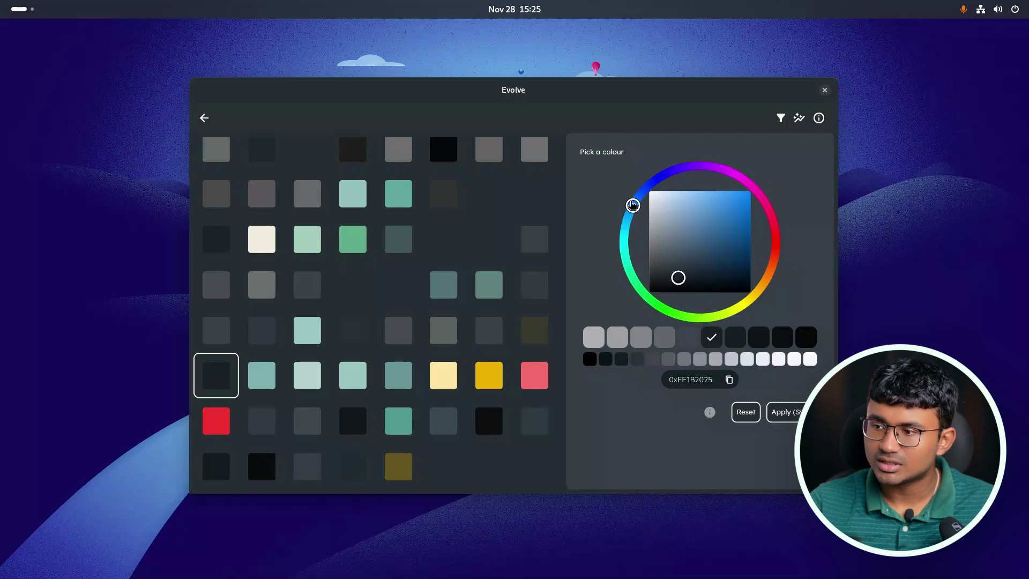
{"action": "left_click", "coordinate": [776, 417]}
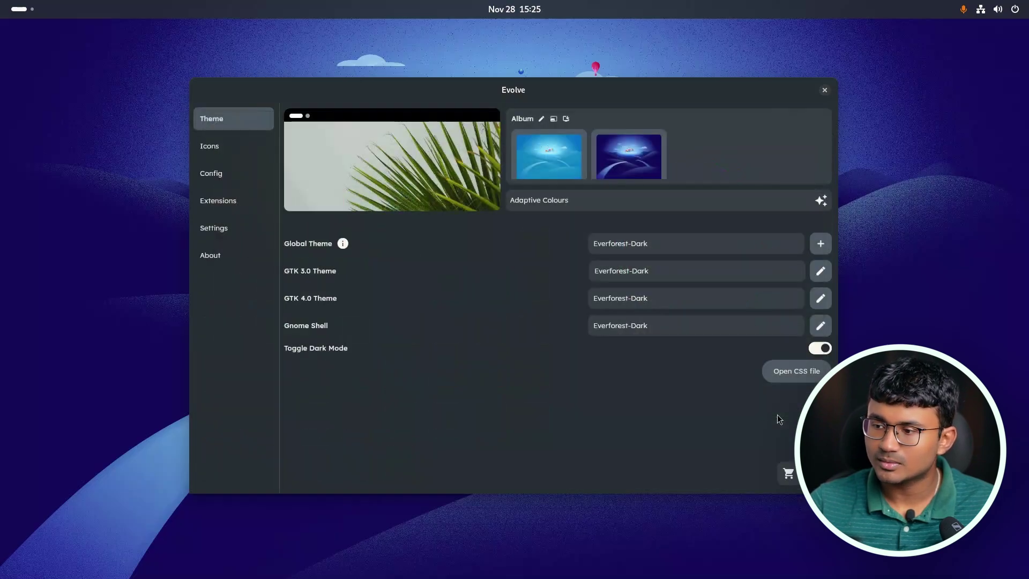
Try Everforest-Light for GNOME Shell, then set it back to Everforest-Dark.
{"action": "left_click", "coordinate": [617, 336]}
{"action": "left_click", "coordinate": [756, 348]}
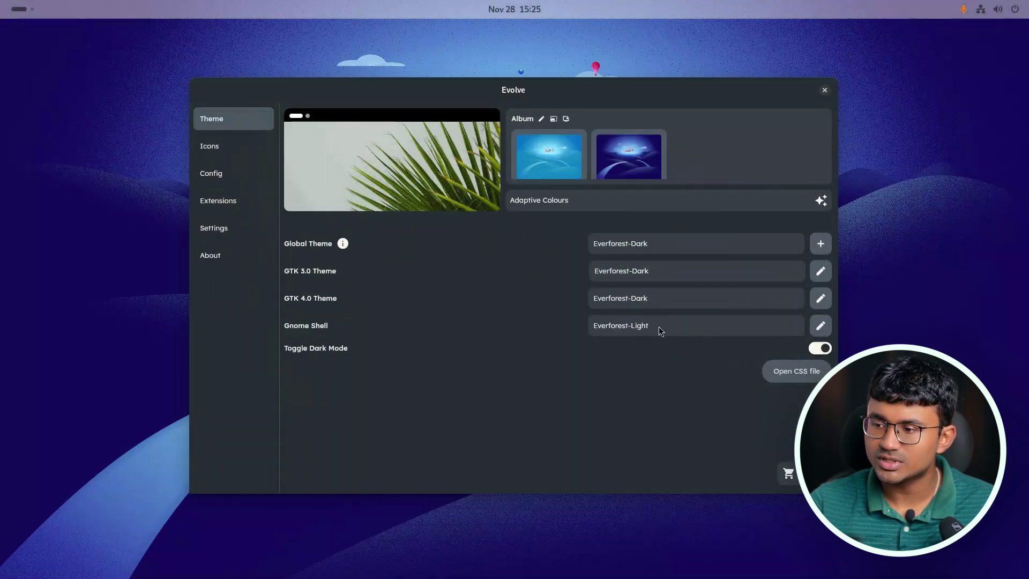
{"action": "left_click", "coordinate": [660, 329]}
{"action": "left_click", "coordinate": [755, 362]}
Shift Evolve to the left and open the Icons section, which reports no icons found.
{"action": "left_click", "coordinate": [19, 9]}
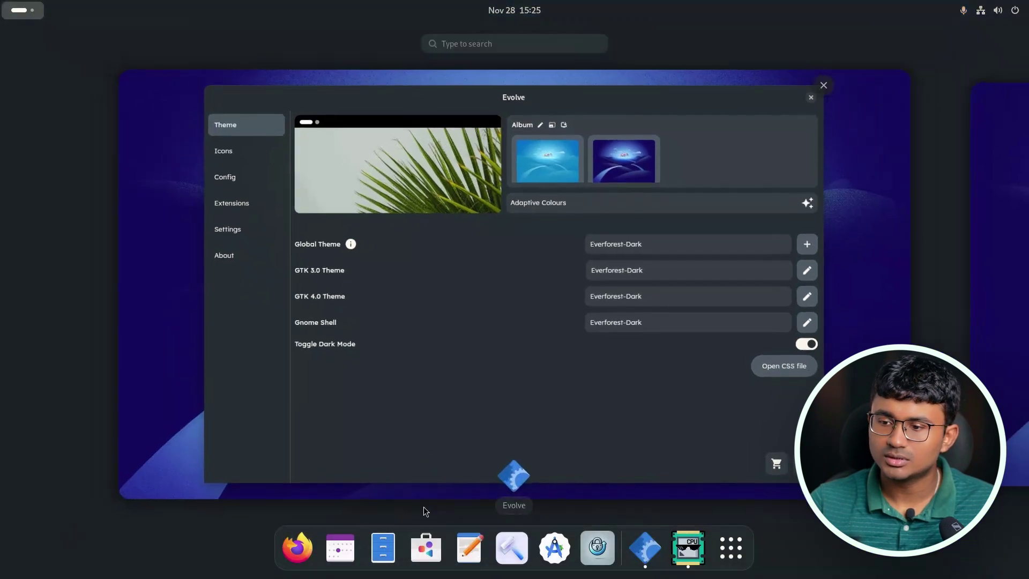
{"action": "left_click", "coordinate": [333, 304]}
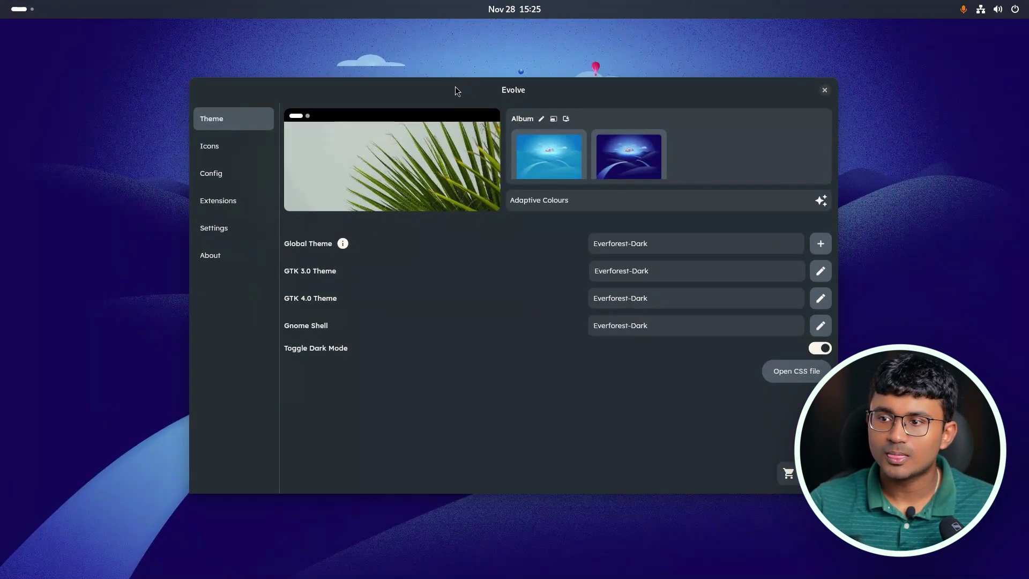
{"action": "left_click_drag", "start_coordinate": [534, 113], "coordinate": [472, 109]}
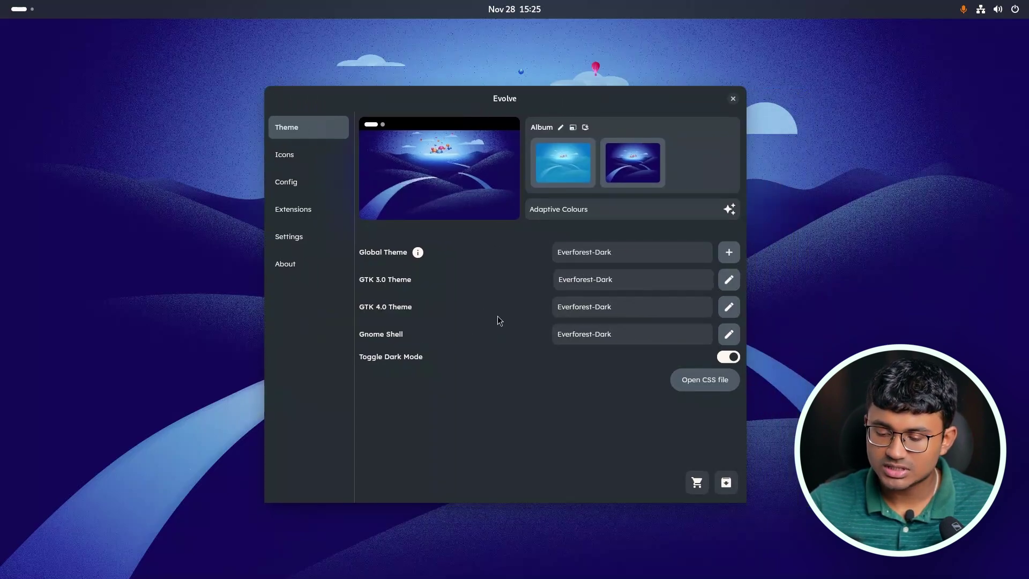
{"action": "left_click_drag", "start_coordinate": [535, 110], "coordinate": [486, 103]}
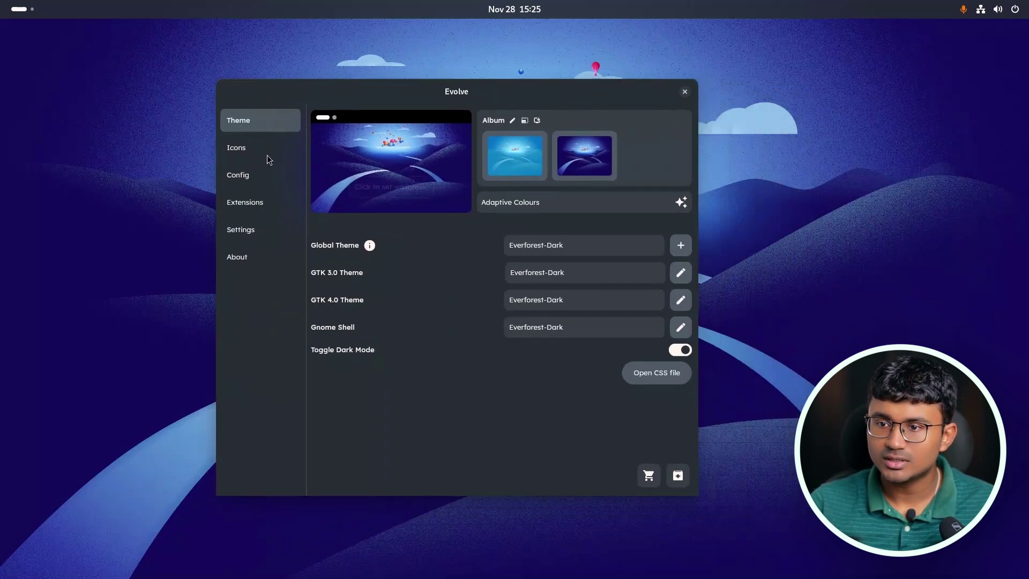
{"action": "left_click", "coordinate": [263, 151]}
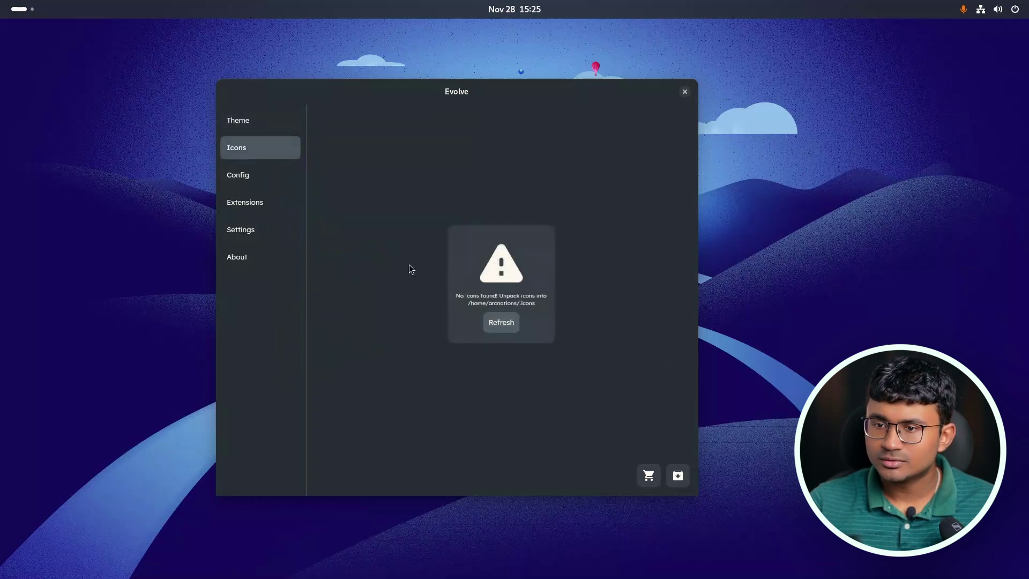
Install the Everforest GTK Icons packages from the Evolve store.
{"action": "left_click", "coordinate": [648, 477]}
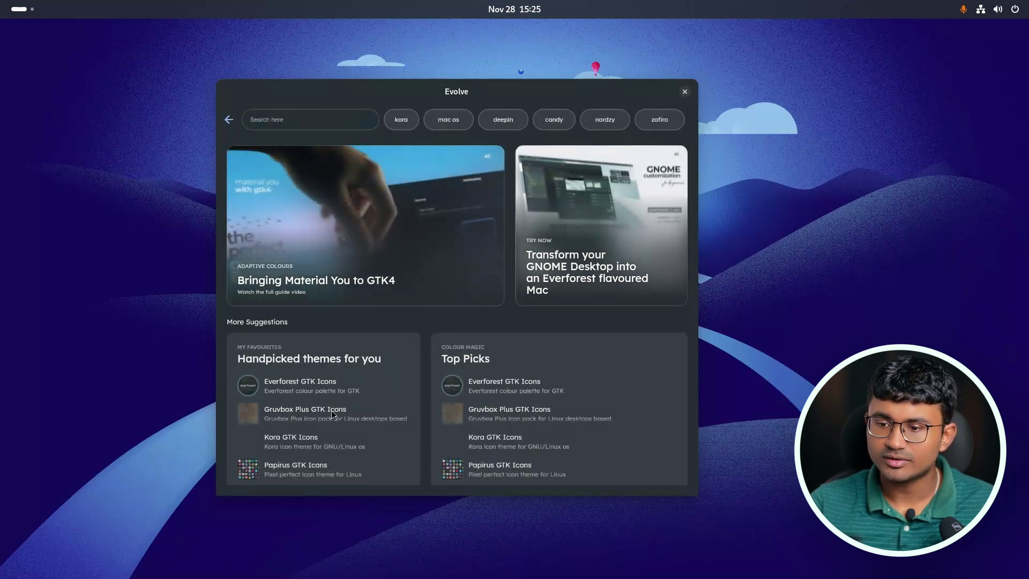
{"action": "left_click", "coordinate": [311, 389]}
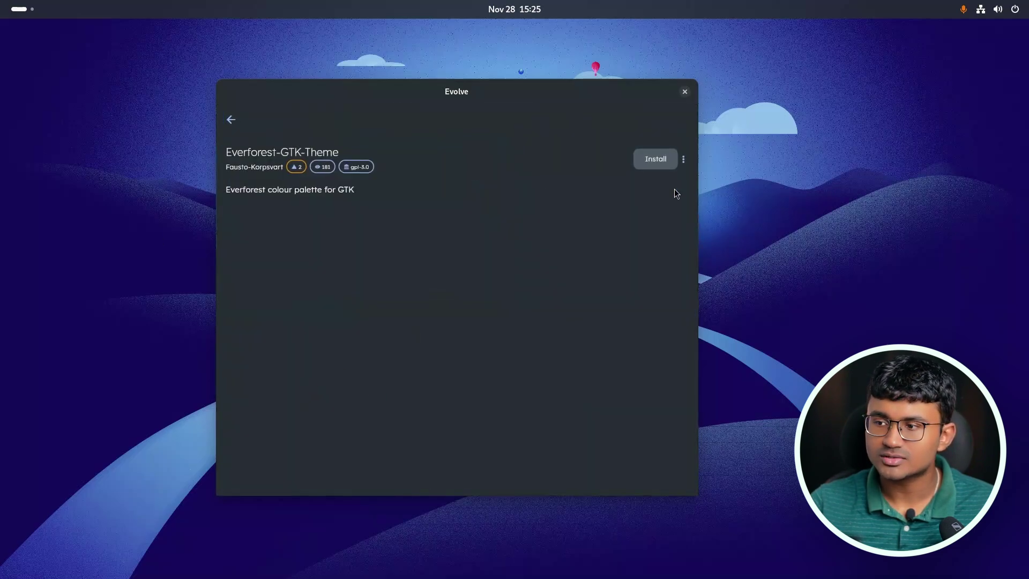
{"action": "left_click", "coordinate": [654, 158]}
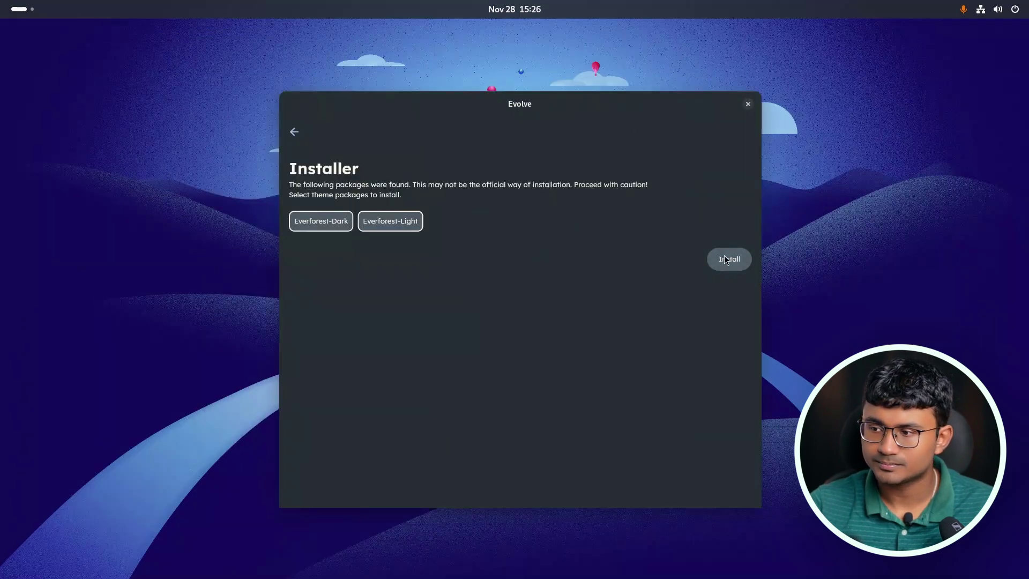
{"action": "left_click", "coordinate": [726, 260]}
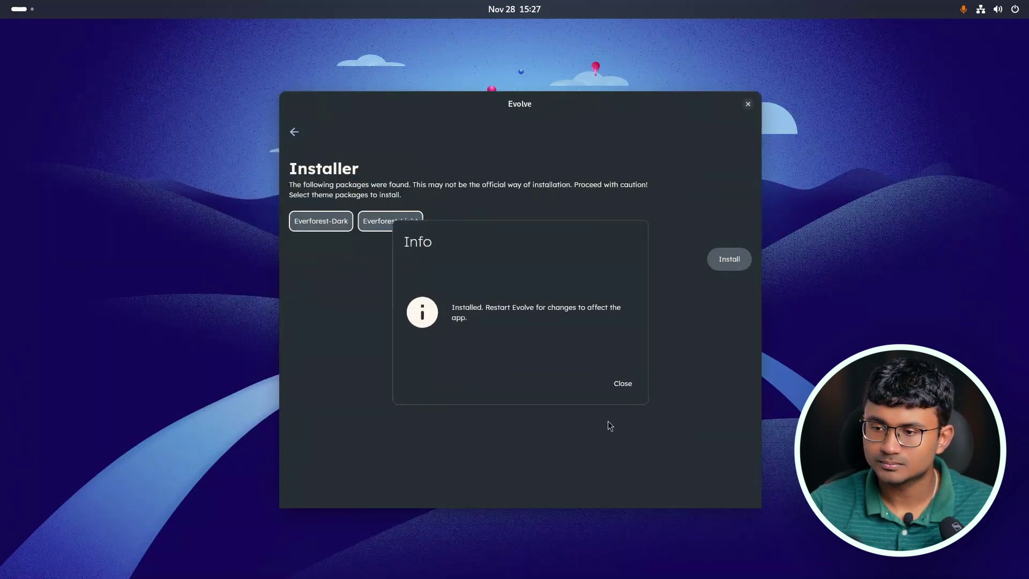
{"action": "left_click", "coordinate": [622, 383]}
Restart Evolve and select the Everforest-Dark icon set.
{"action": "left_click", "coordinate": [748, 104]}
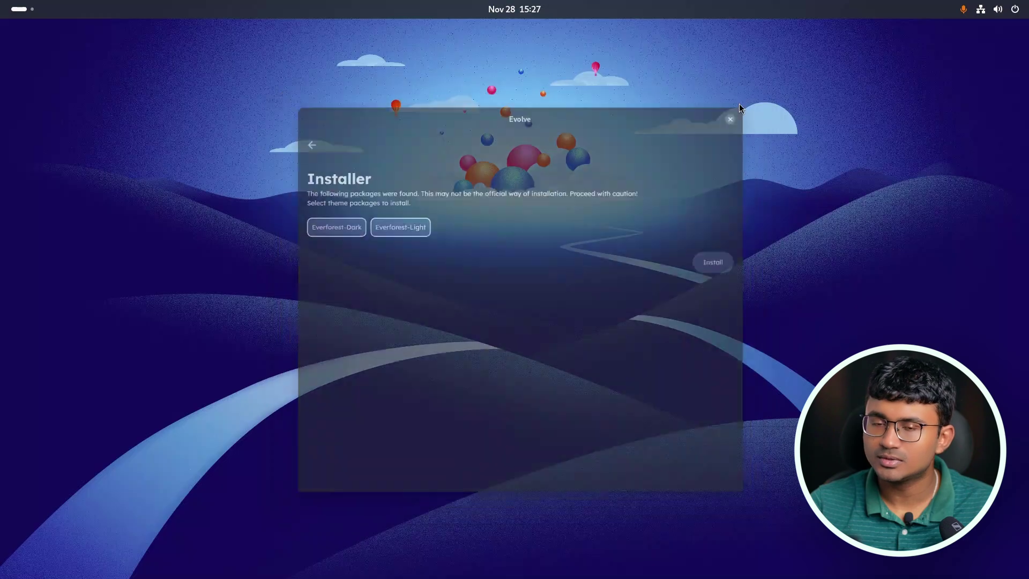
{"action": "key", "text": "super"}
{"action": "left_click", "coordinate": [536, 548]}
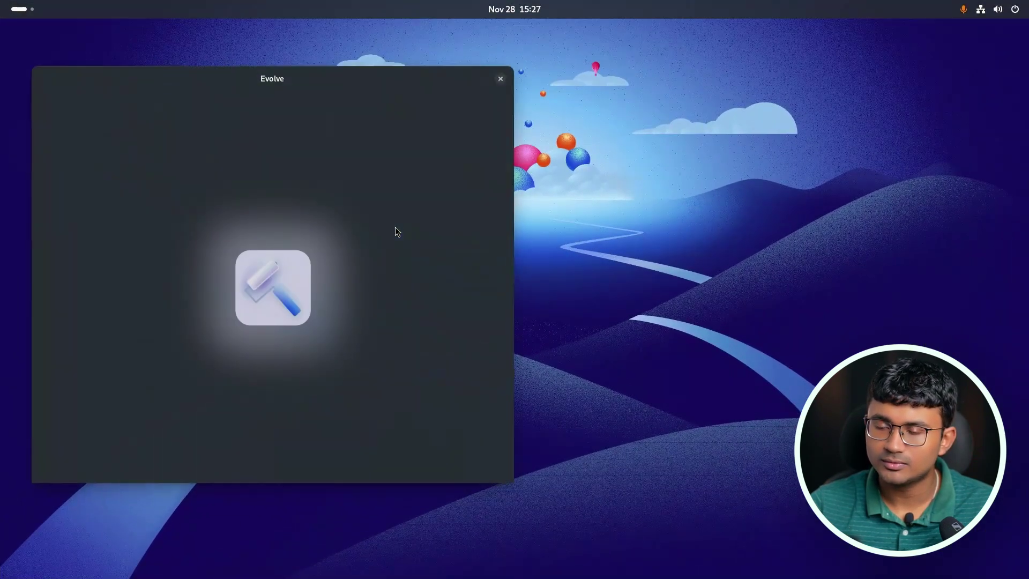
{"action": "left_click", "coordinate": [161, 136]}
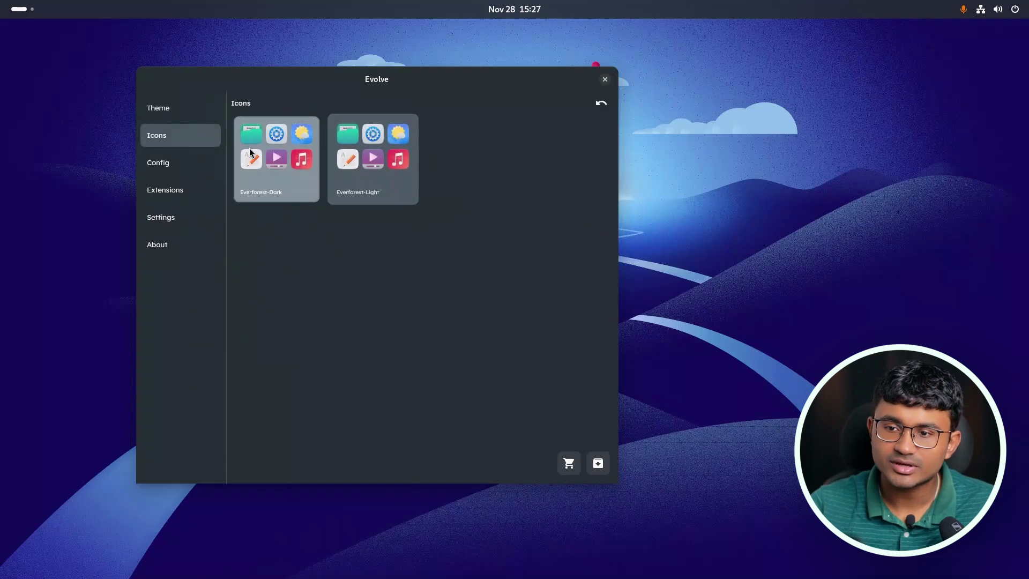
{"action": "left_click", "coordinate": [267, 182]}
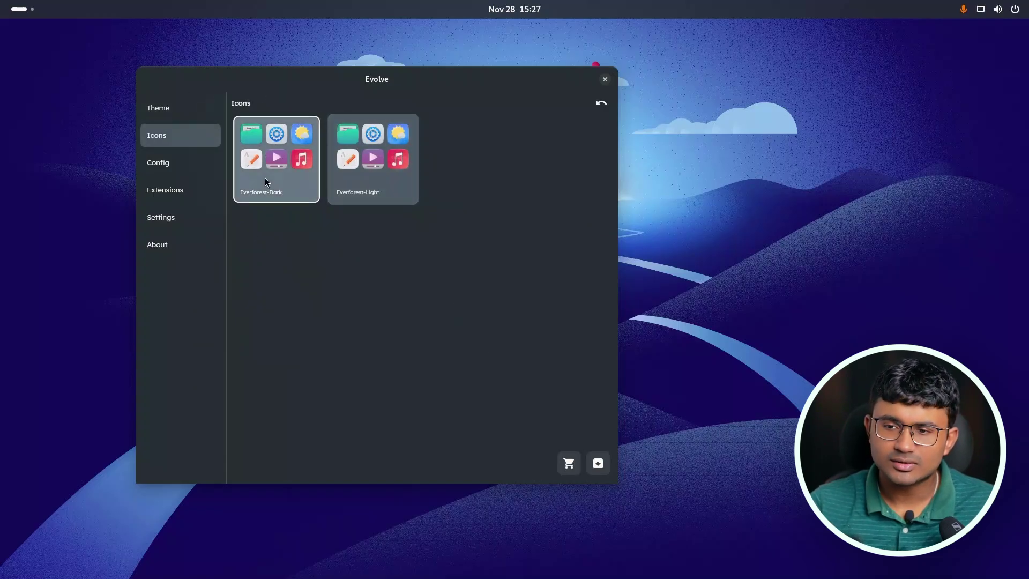
Browse the home folder in Files, close it, and open Evolve's config backup page.
{"action": "left_click", "coordinate": [22, 9]}
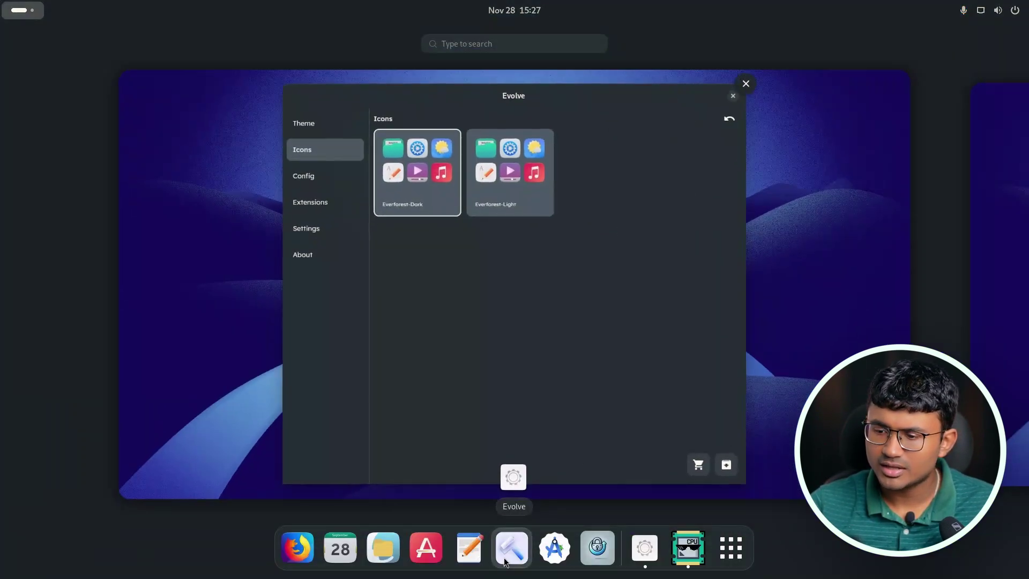
{"action": "left_click", "coordinate": [293, 172]}
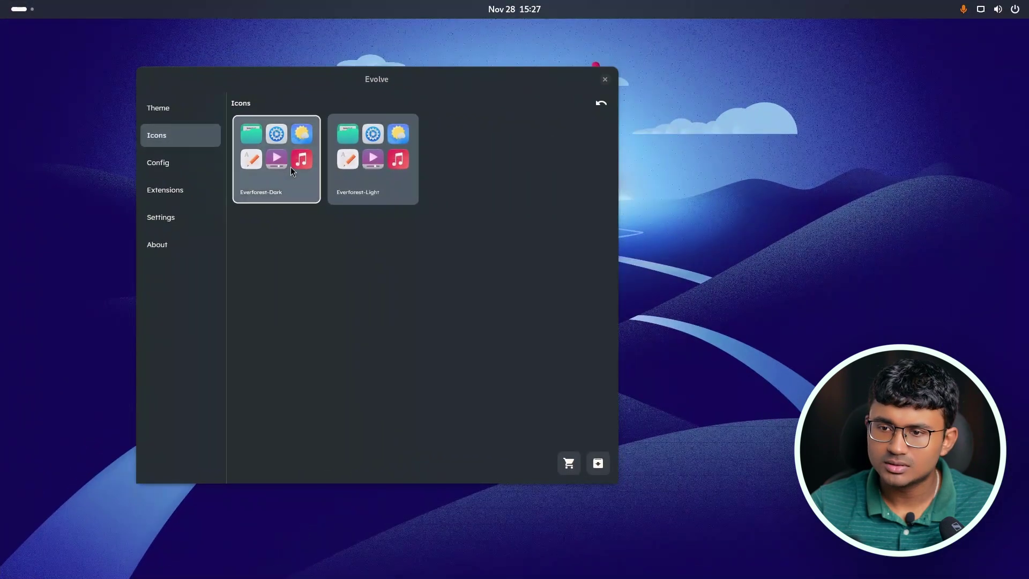
{"action": "key", "text": "super+e"}
{"action": "scroll", "coordinate": [241, 217], "scroll_direction": "down", "scroll_amount": 3}
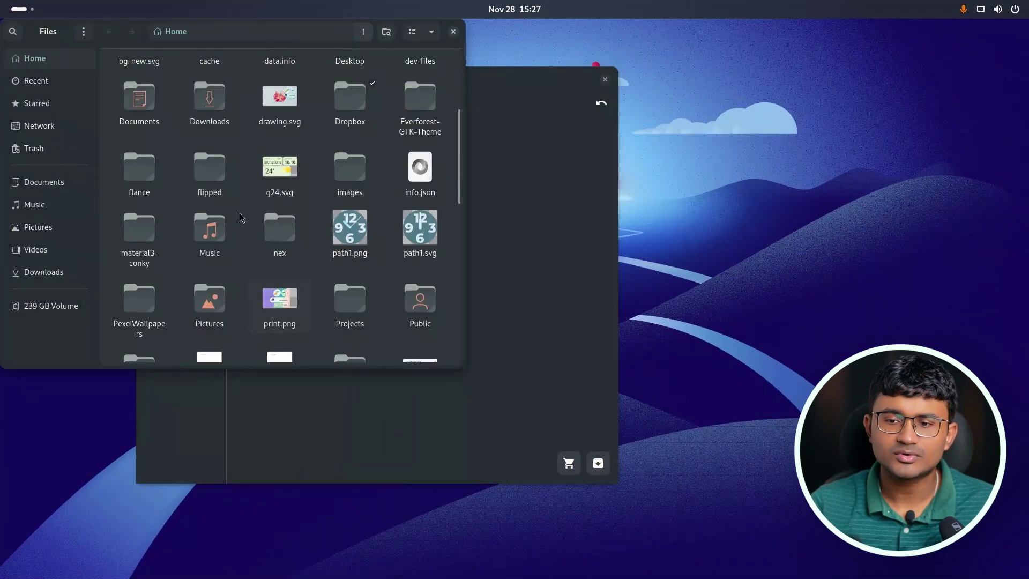
{"action": "left_click", "coordinate": [453, 31]}
{"action": "left_click_drag", "start_coordinate": [409, 84], "coordinate": [513, 85]}
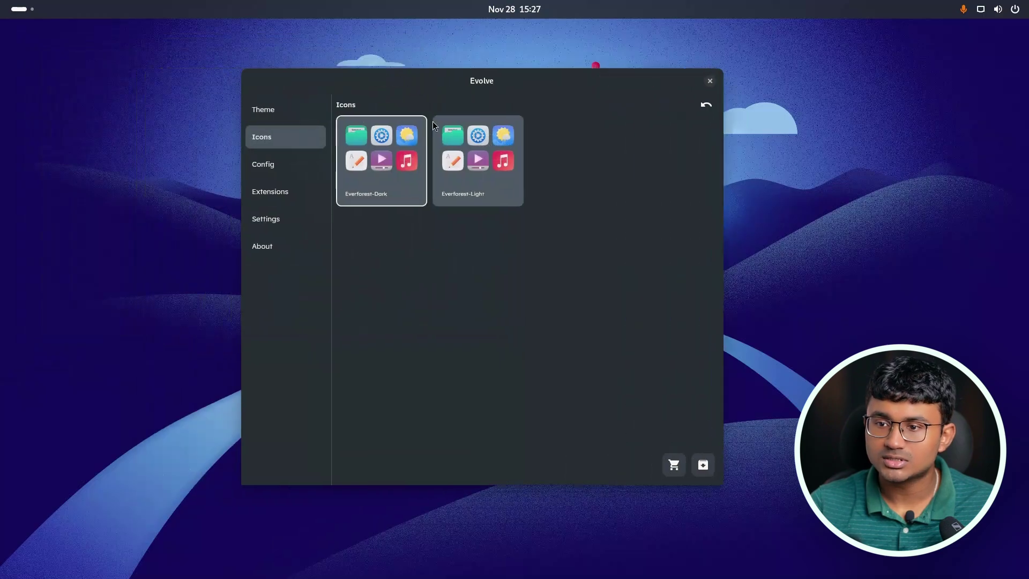
{"action": "left_click", "coordinate": [270, 166]}
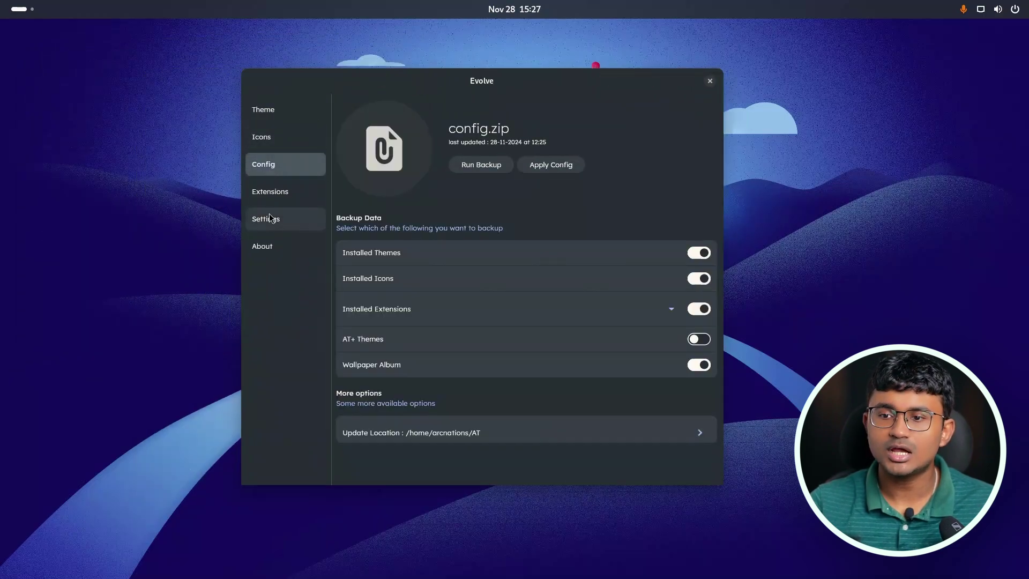
Search the extension store for 'dash' and check the Dash to Dock result.
{"action": "left_click", "coordinate": [275, 194]}
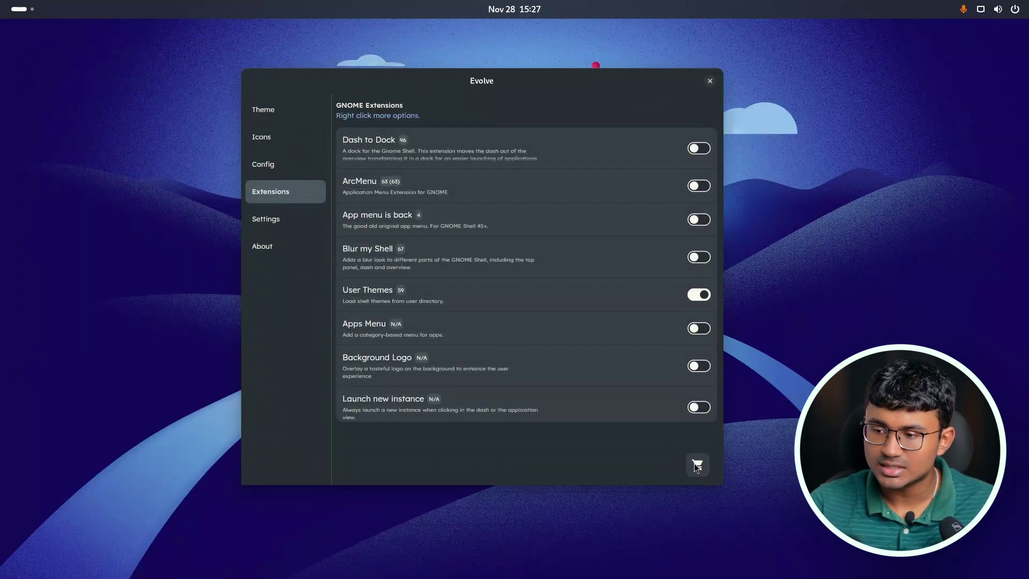
{"action": "left_click", "coordinate": [697, 464]}
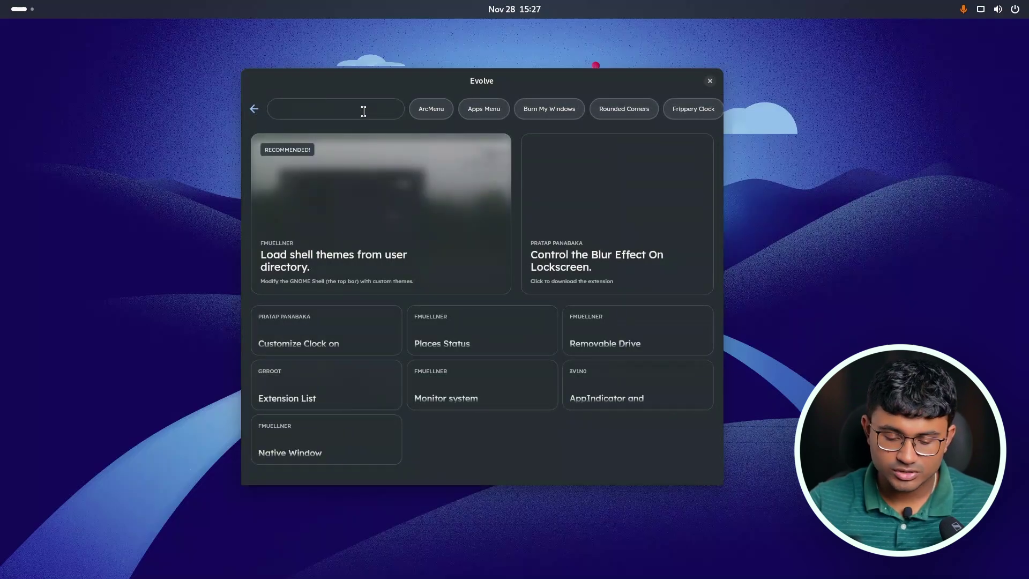
{"action": "type", "text": "dash to dock"}
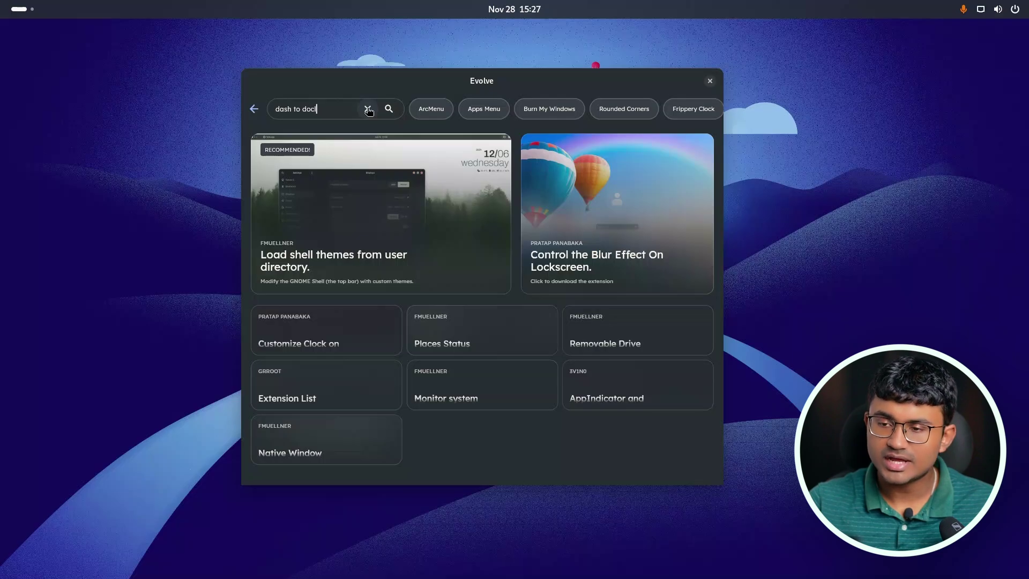
{"action": "key", "text": "Return"}
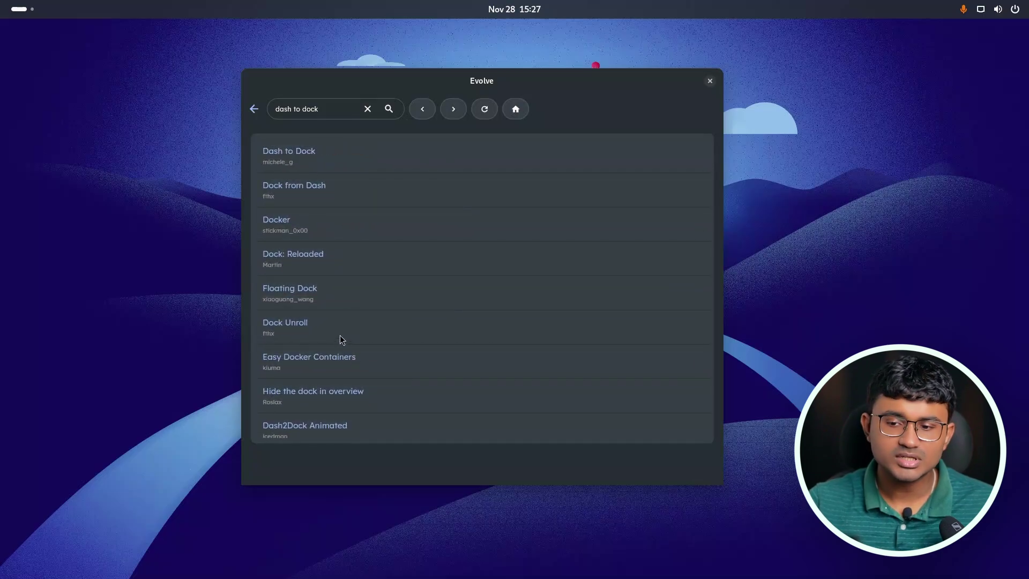
{"action": "left_click", "coordinate": [331, 171]}
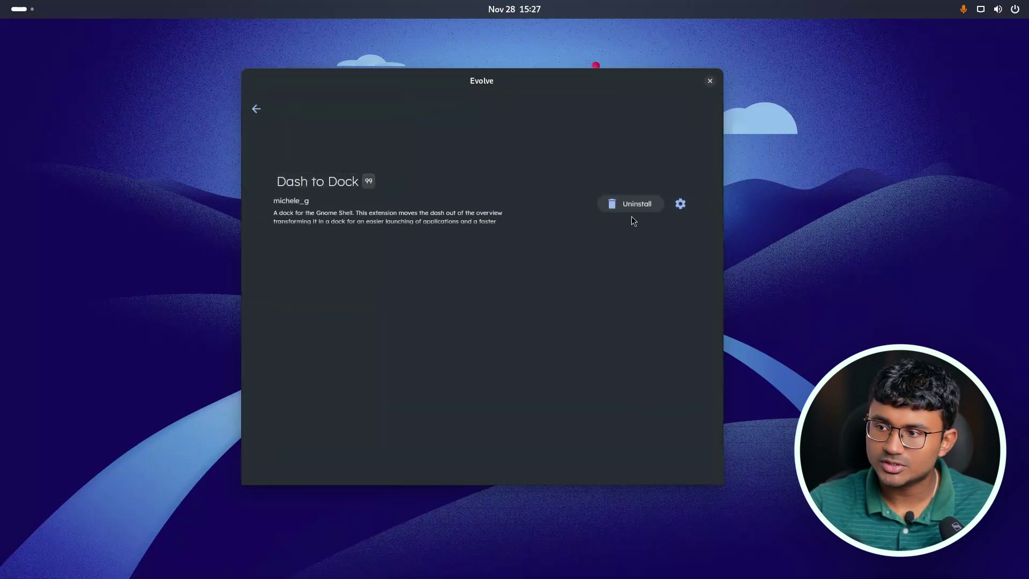
{"action": "left_click", "coordinate": [256, 109]}
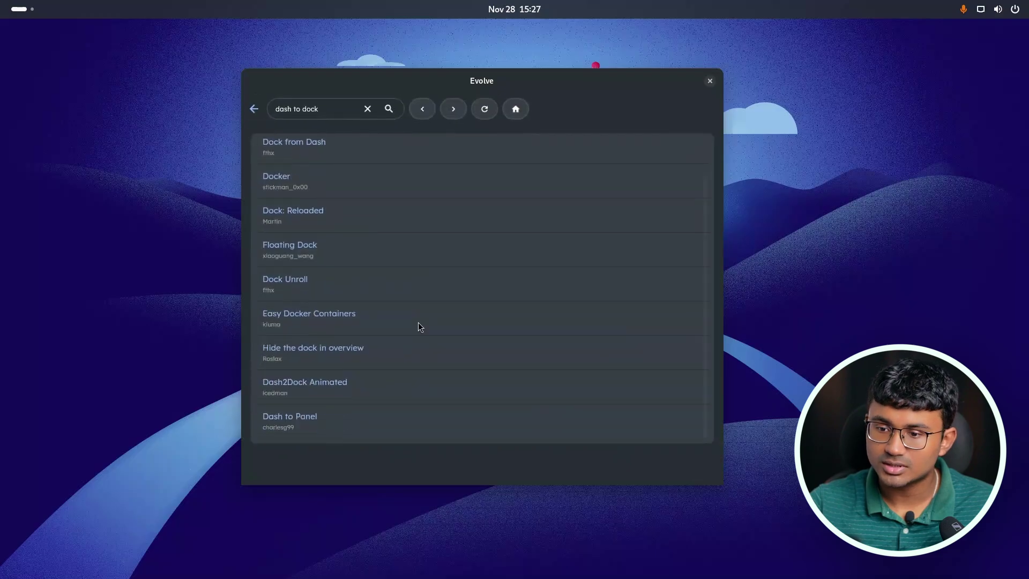
Install Dash2Dock Animated and return to the installed extensions list.
{"action": "left_click", "coordinate": [298, 387]}
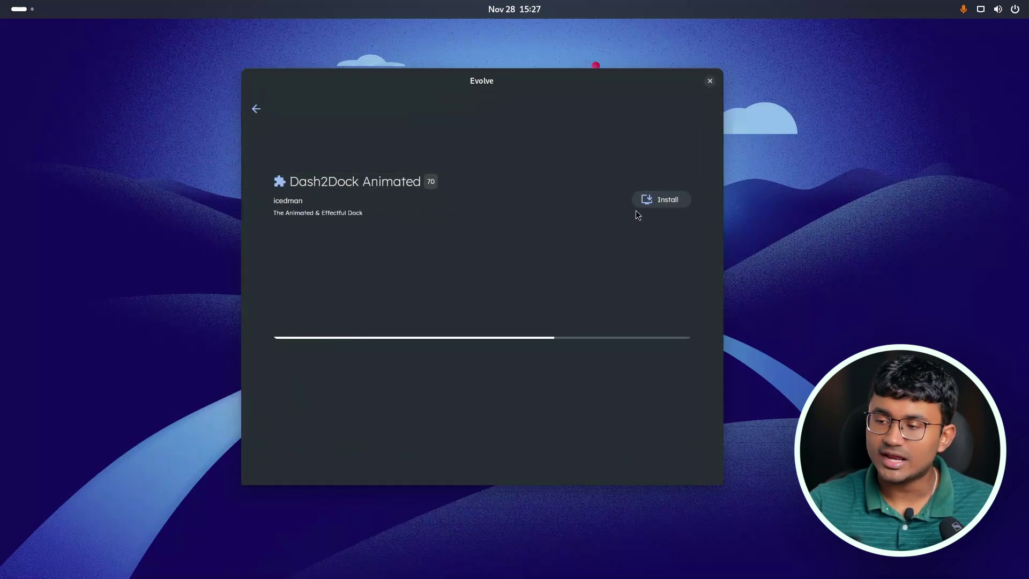
{"action": "left_click", "coordinate": [671, 202]}
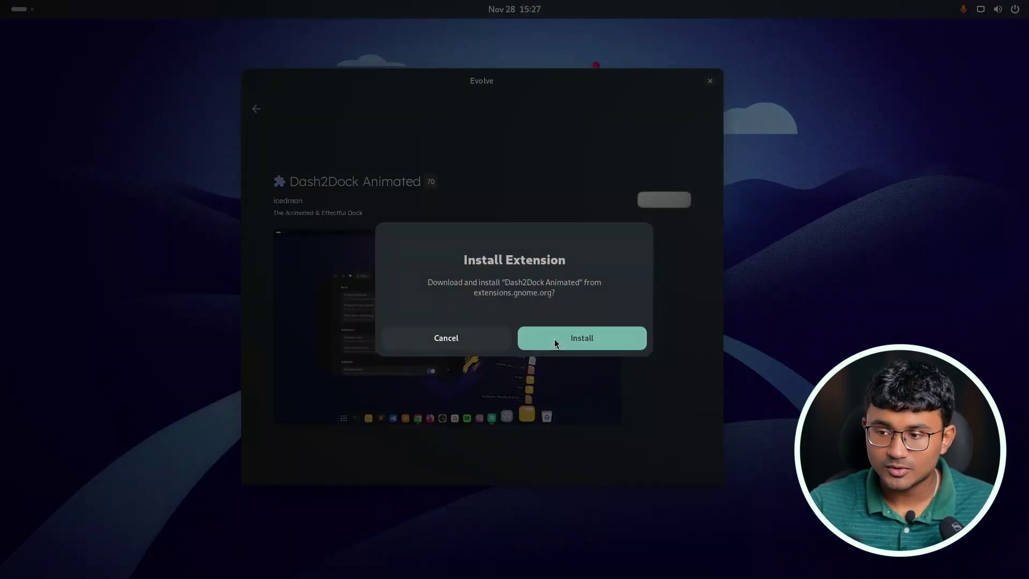
{"action": "left_click", "coordinate": [554, 338]}
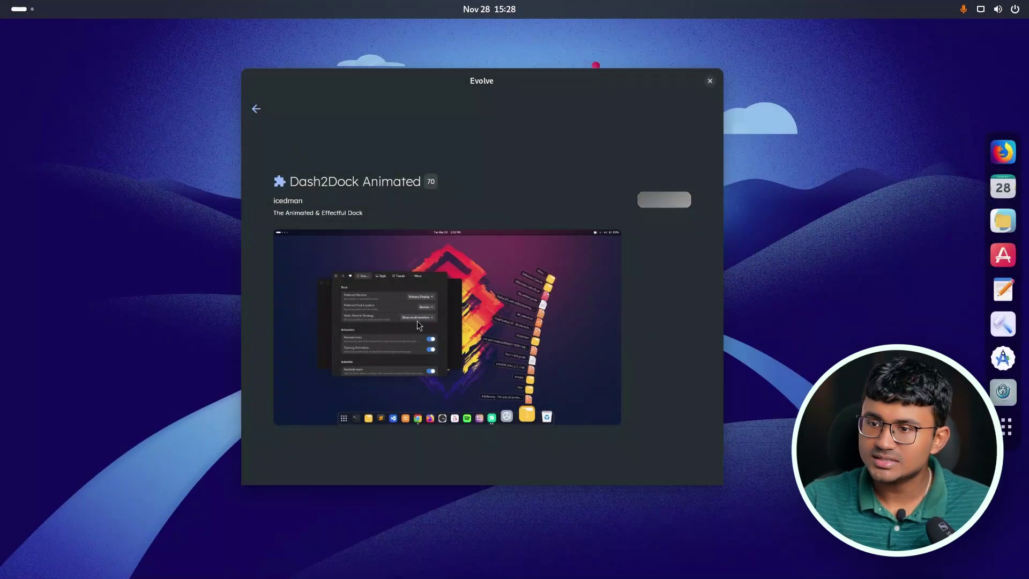
{"action": "left_click", "coordinate": [255, 109]}
{"action": "left_click", "coordinate": [254, 110]}
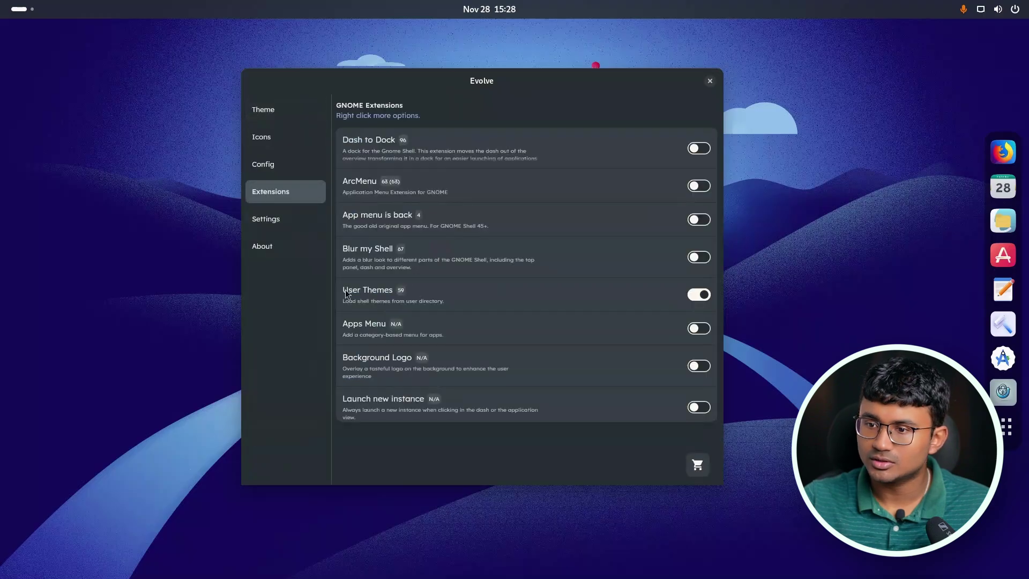
Disable Dash2Dock Animated, enable Dash to Dock, and open Dash to Dock's settings.
{"action": "scroll", "coordinate": [467, 248], "scroll_direction": "down", "scroll_amount": 3}
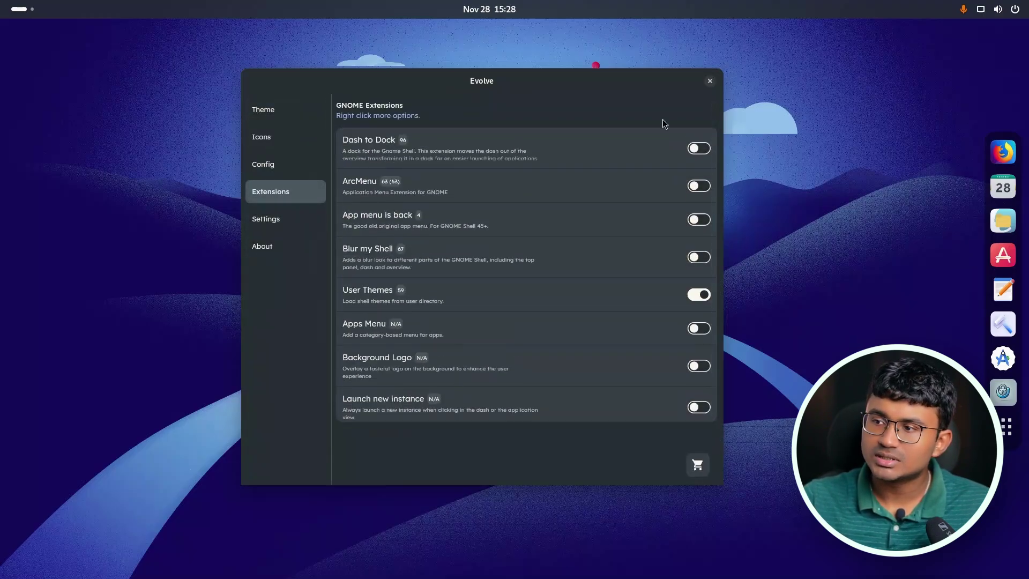
{"action": "scroll", "coordinate": [661, 121], "scroll_direction": "down", "scroll_amount": 5}
{"action": "left_click", "coordinate": [691, 406]}
{"action": "scroll", "coordinate": [532, 333], "scroll_direction": "up", "scroll_amount": 3}
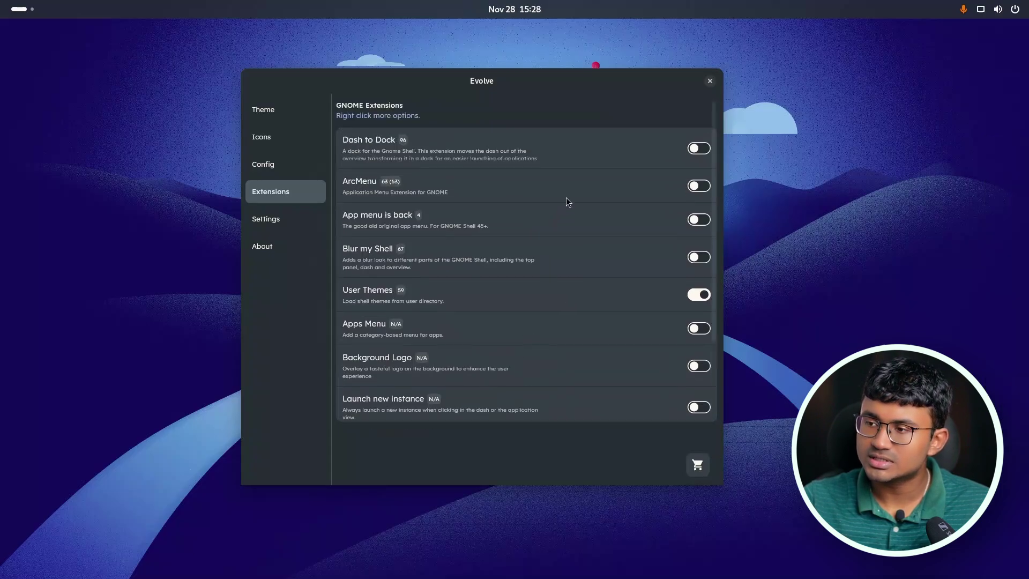
{"action": "left_click", "coordinate": [696, 149]}
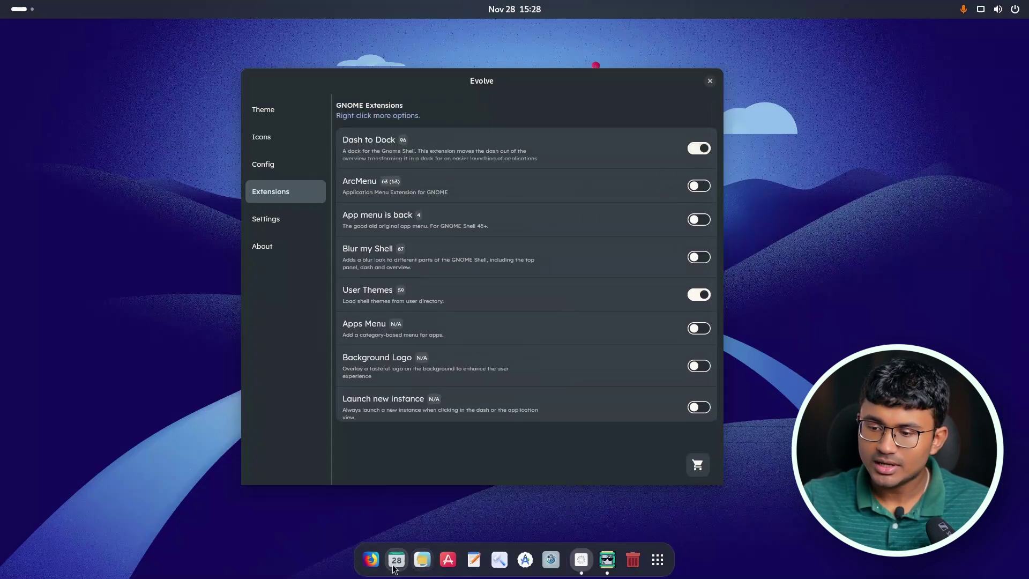
{"action": "left_click", "coordinate": [487, 161]}
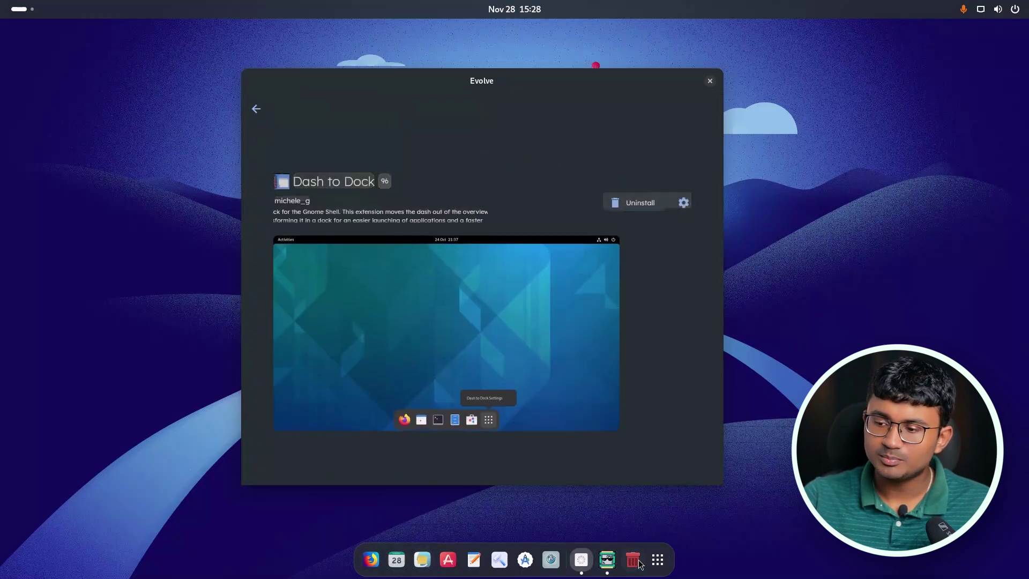
{"action": "left_click", "coordinate": [681, 205]}
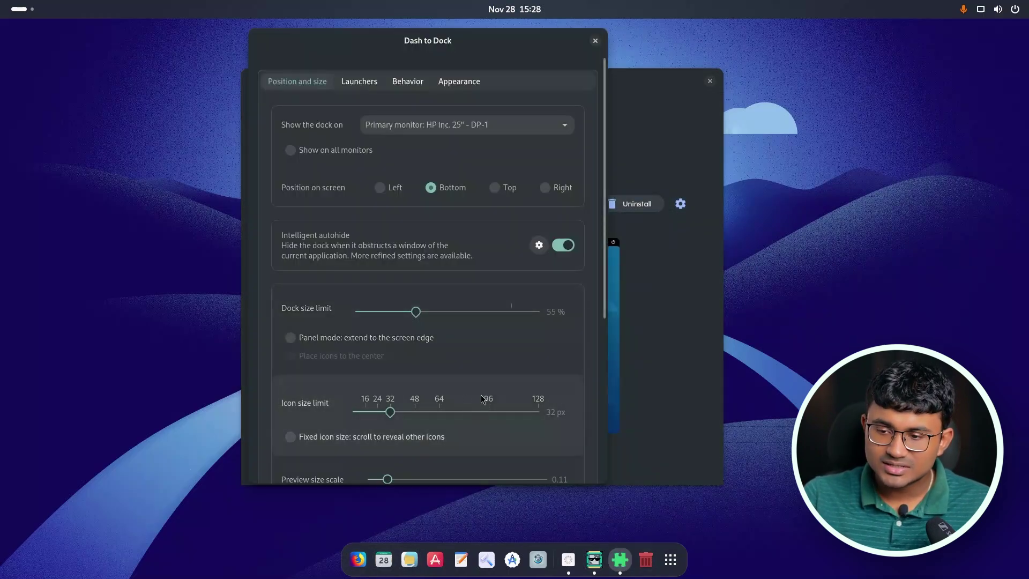
Scroll through Dash to Dock's Position and size options.
{"action": "scroll", "coordinate": [324, 389], "scroll_direction": "down", "scroll_amount": 5}
{"action": "scroll", "coordinate": [324, 390], "scroll_direction": "down", "scroll_amount": 2}
{"action": "scroll", "coordinate": [322, 390], "scroll_direction": "up", "scroll_amount": 4}
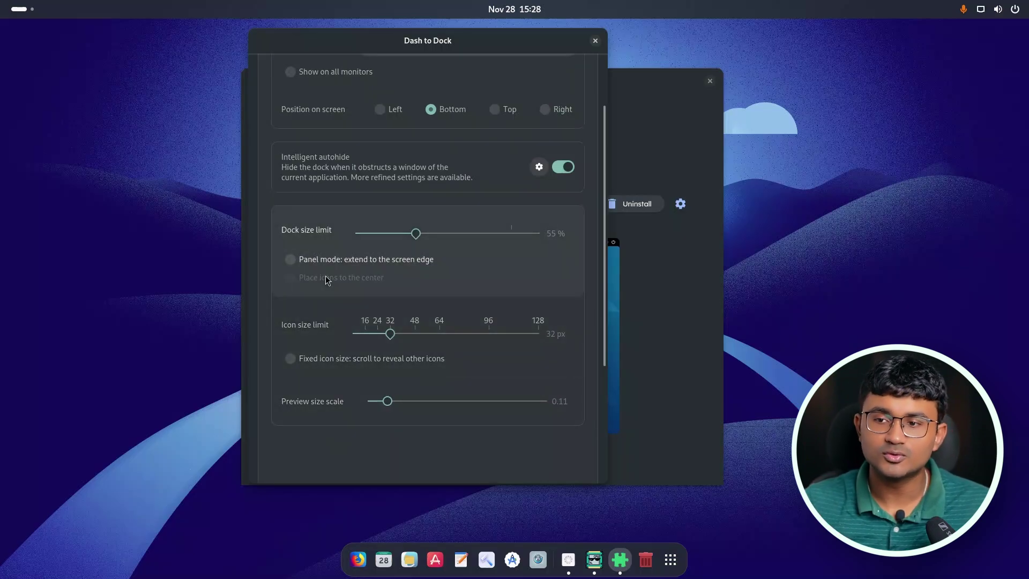
{"action": "scroll", "coordinate": [327, 280], "scroll_direction": "up", "scroll_amount": 3}
Review the Launchers, Behavior and Appearance tabs, then close the Dash to Dock settings.
{"action": "left_click", "coordinate": [354, 85]}
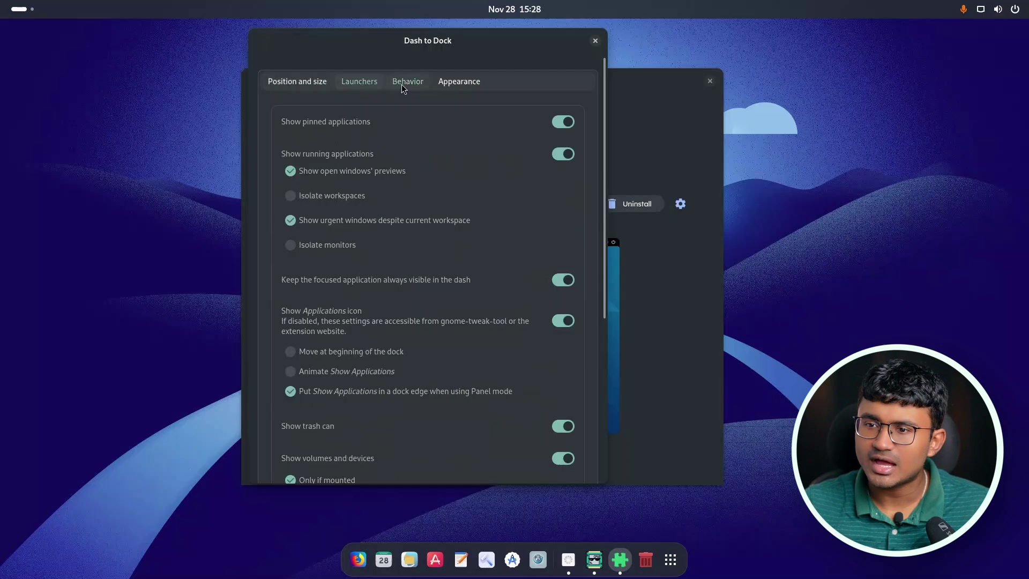
{"action": "scroll", "coordinate": [401, 85], "scroll_direction": "down", "scroll_amount": 5}
{"action": "scroll", "coordinate": [401, 85], "scroll_direction": "up", "scroll_amount": 5}
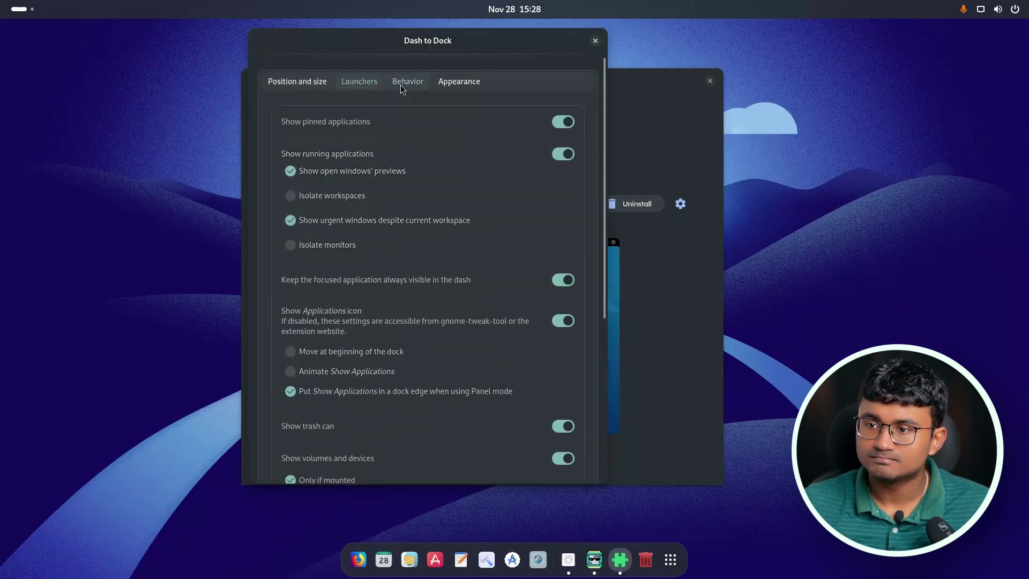
{"action": "left_click", "coordinate": [400, 85]}
{"action": "left_click", "coordinate": [455, 82]}
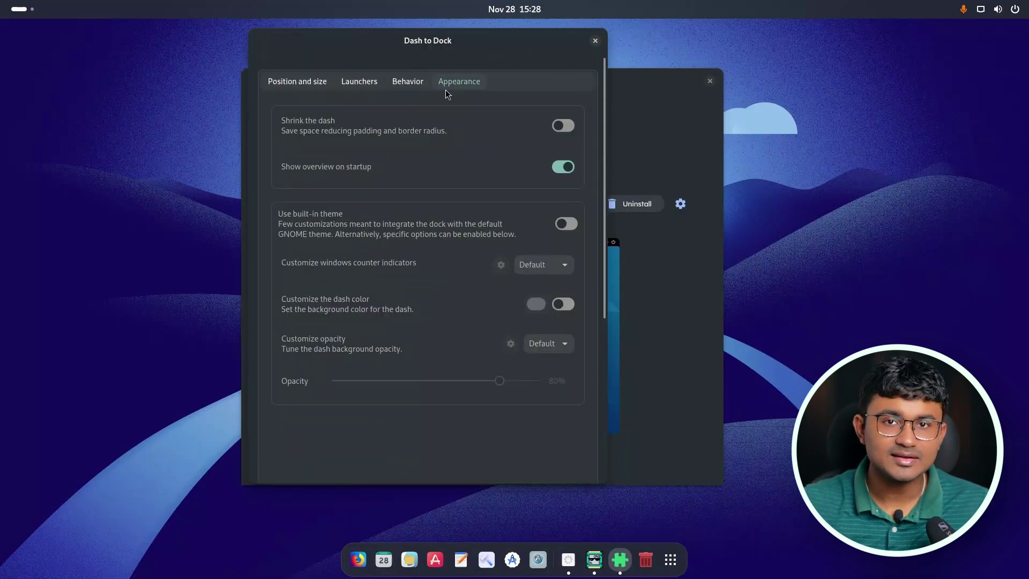
{"action": "left_click", "coordinate": [595, 41]}
Disable Dash to Dock, enable Dash2Dock Animated, and open its extension settings.
{"action": "left_click", "coordinate": [255, 107]}
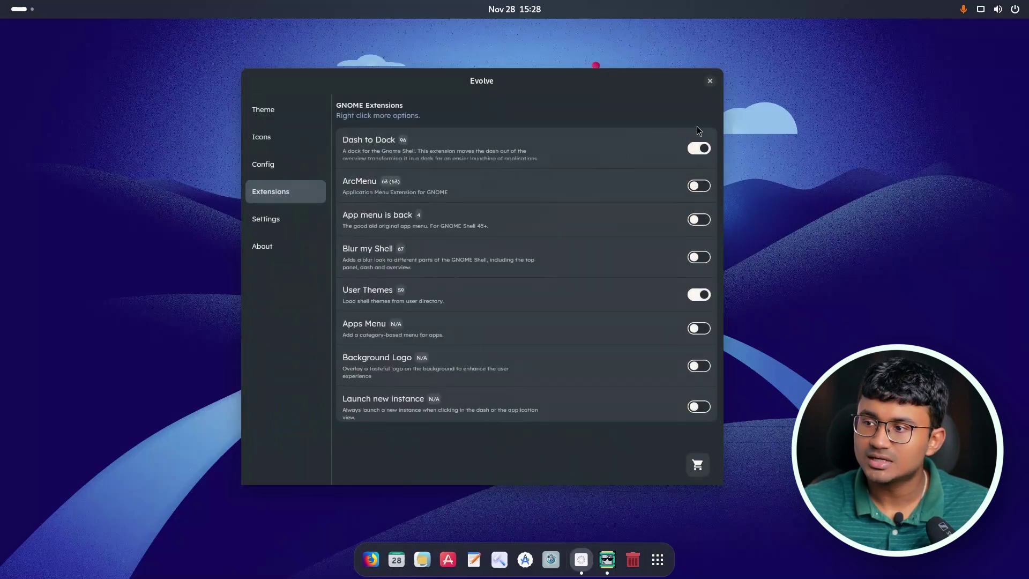
{"action": "left_click", "coordinate": [699, 148]}
{"action": "scroll", "coordinate": [544, 259], "scroll_direction": "down", "scroll_amount": 3}
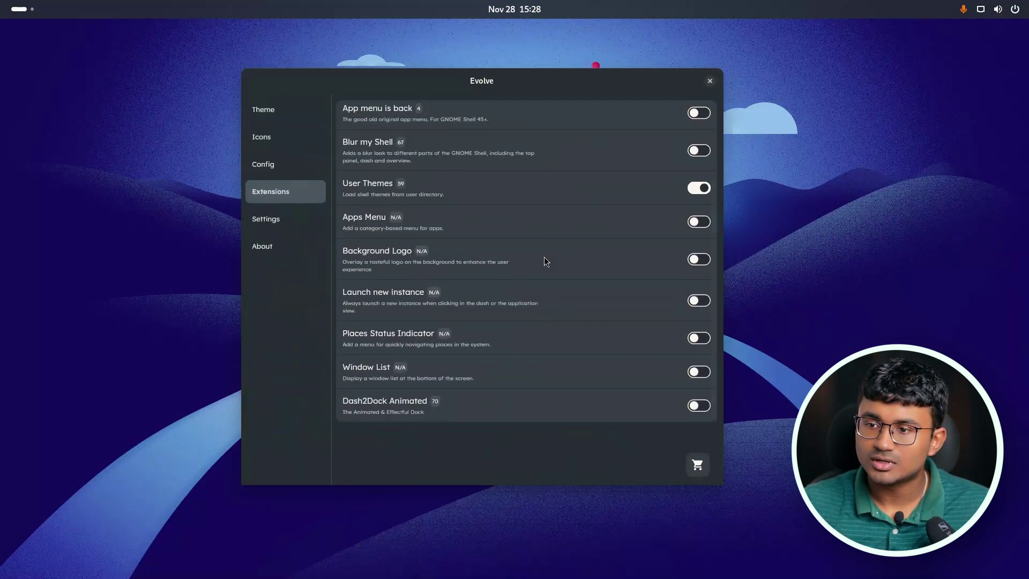
{"action": "left_click", "coordinate": [698, 407]}
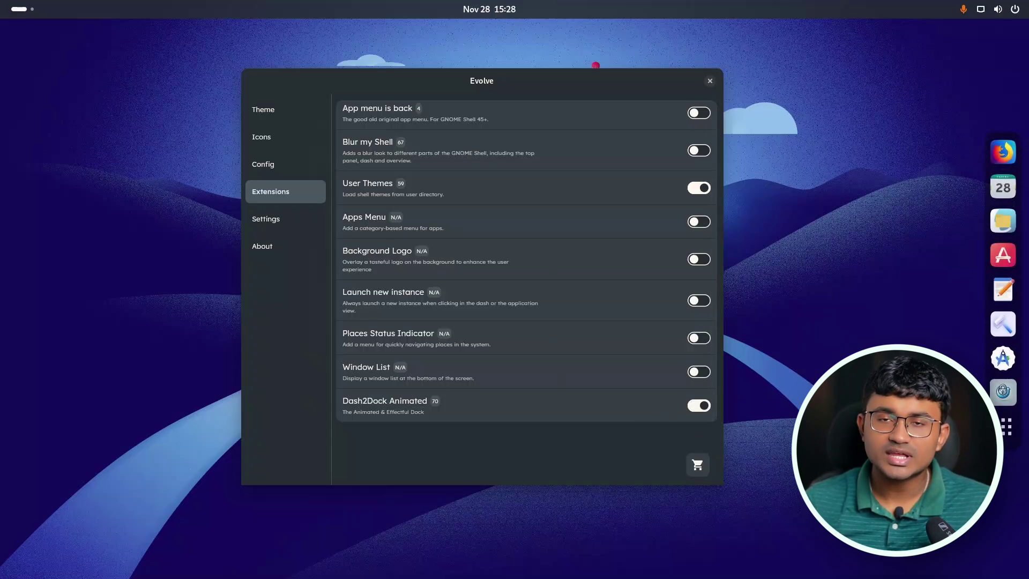
{"action": "left_click", "coordinate": [477, 411]}
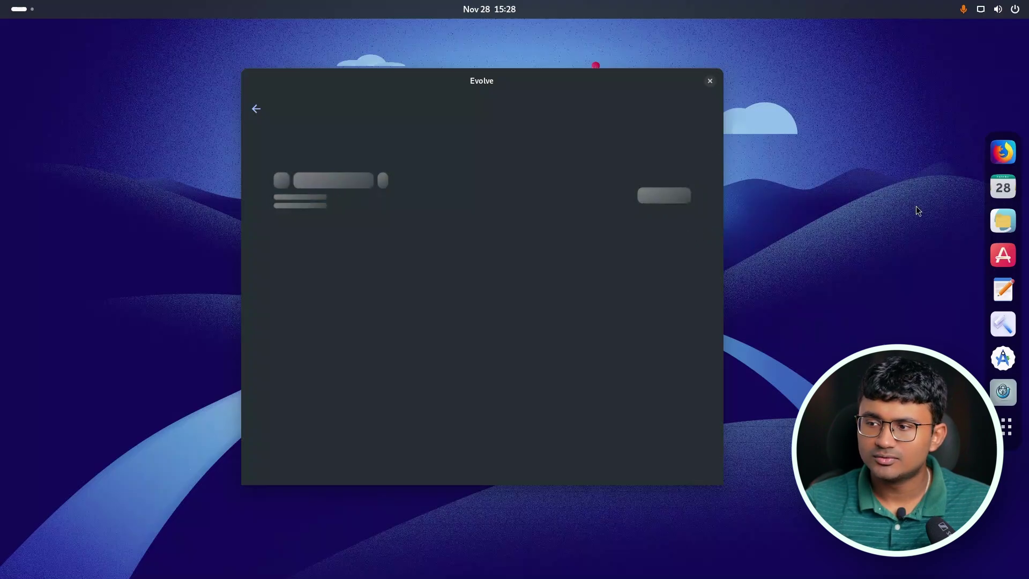
{"action": "left_click", "coordinate": [681, 200]}
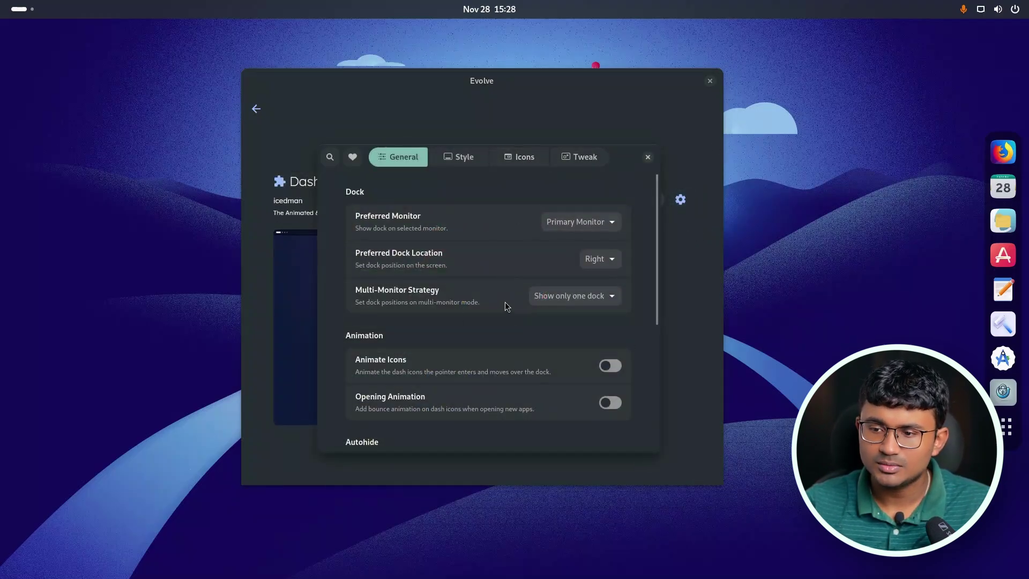
Reset Dash2Dock Animated's General settings to defaults and check the dock via the app grid.
{"action": "scroll", "coordinate": [505, 301], "scroll_direction": "down", "scroll_amount": 5}
{"action": "scroll", "coordinate": [478, 314], "scroll_direction": "up", "scroll_amount": 5}
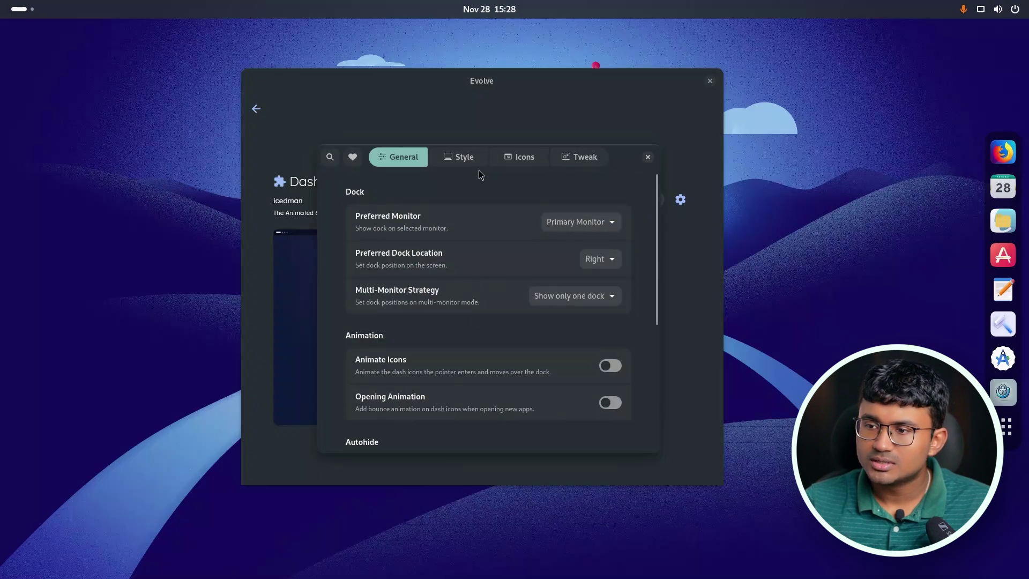
{"action": "scroll", "coordinate": [493, 235], "scroll_direction": "down", "scroll_amount": 5}
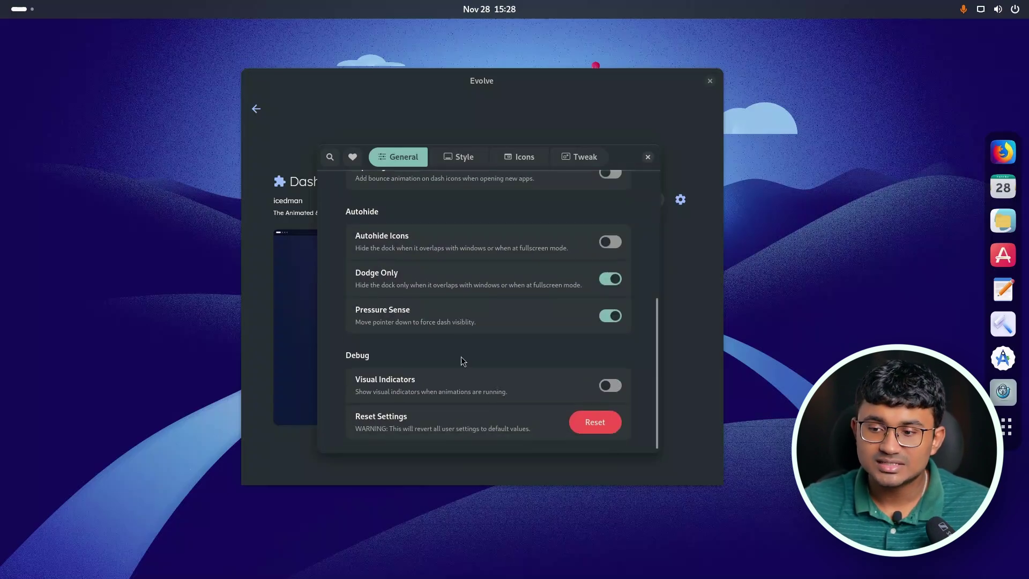
{"action": "left_click", "coordinate": [600, 430]}
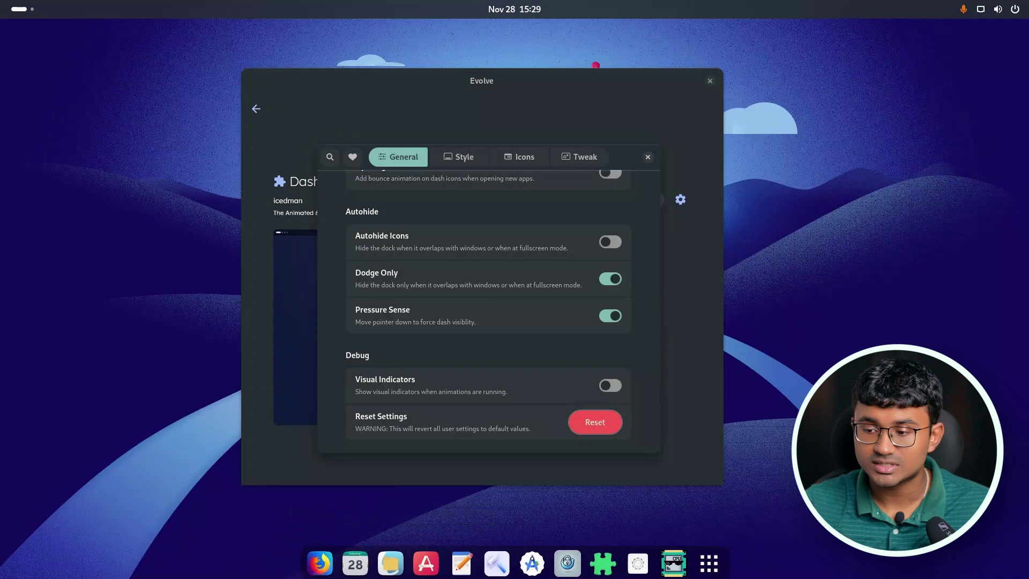
{"action": "left_click", "coordinate": [710, 564]}
{"action": "left_click", "coordinate": [711, 564]}
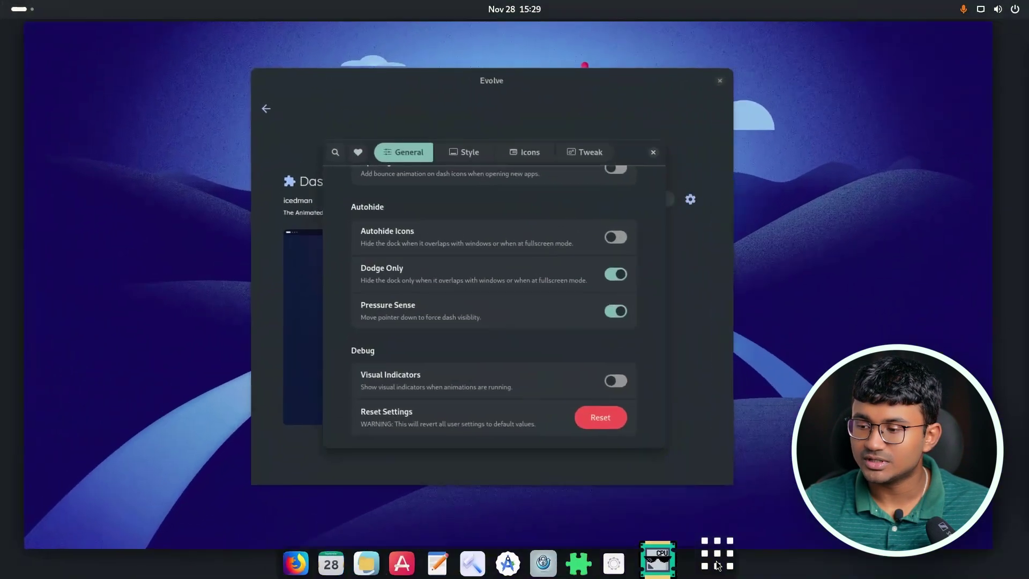
Look at the Tweaks settings, then toggle Animate Icons on and back off in General.
{"action": "scroll", "coordinate": [453, 354], "scroll_direction": "up", "scroll_amount": 10}
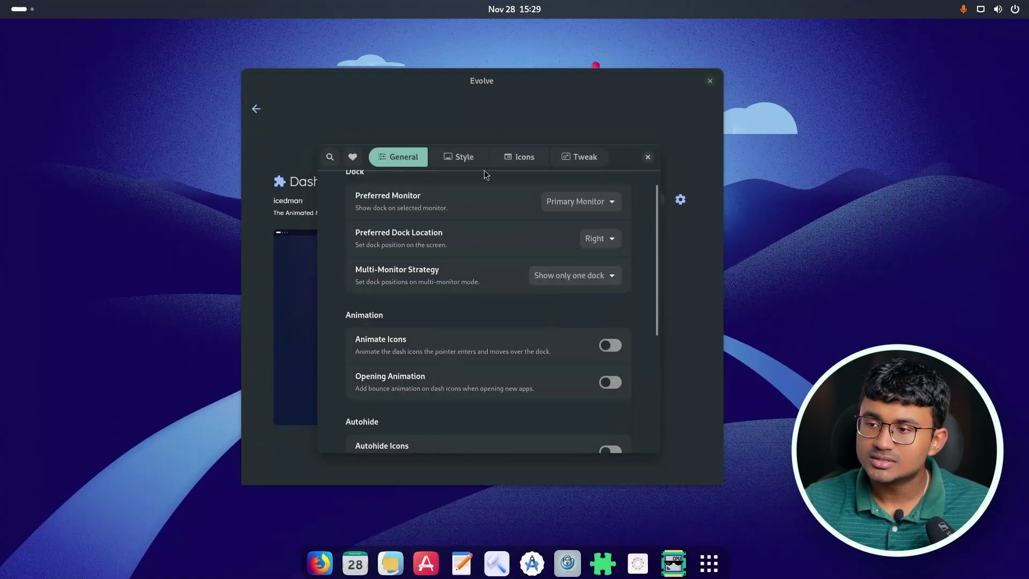
{"action": "left_click", "coordinate": [563, 160]}
{"action": "left_click", "coordinate": [400, 157]}
{"action": "scroll", "coordinate": [431, 296], "scroll_direction": "down", "scroll_amount": 10}
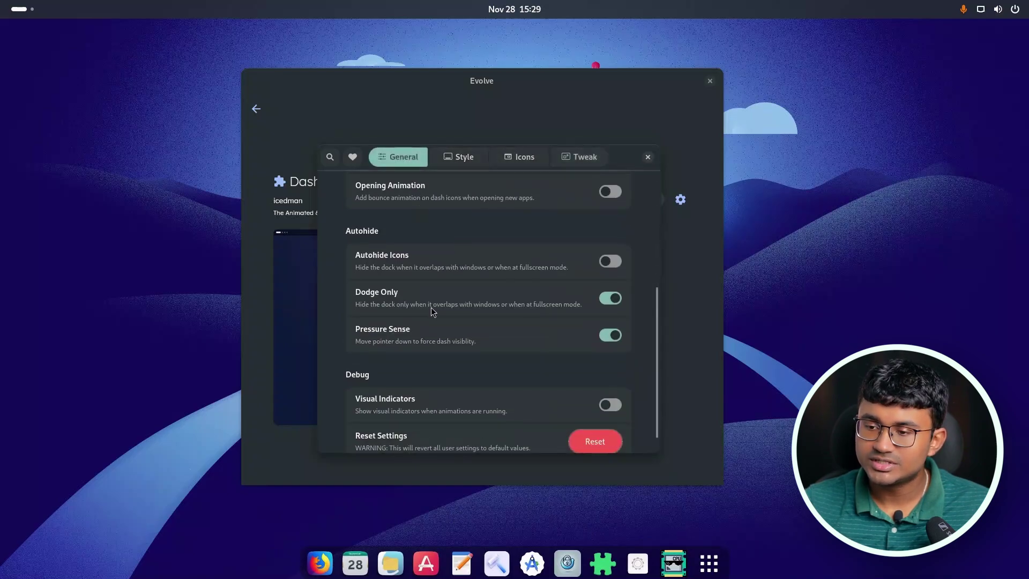
{"action": "scroll", "coordinate": [496, 413], "scroll_direction": "up", "scroll_amount": 5}
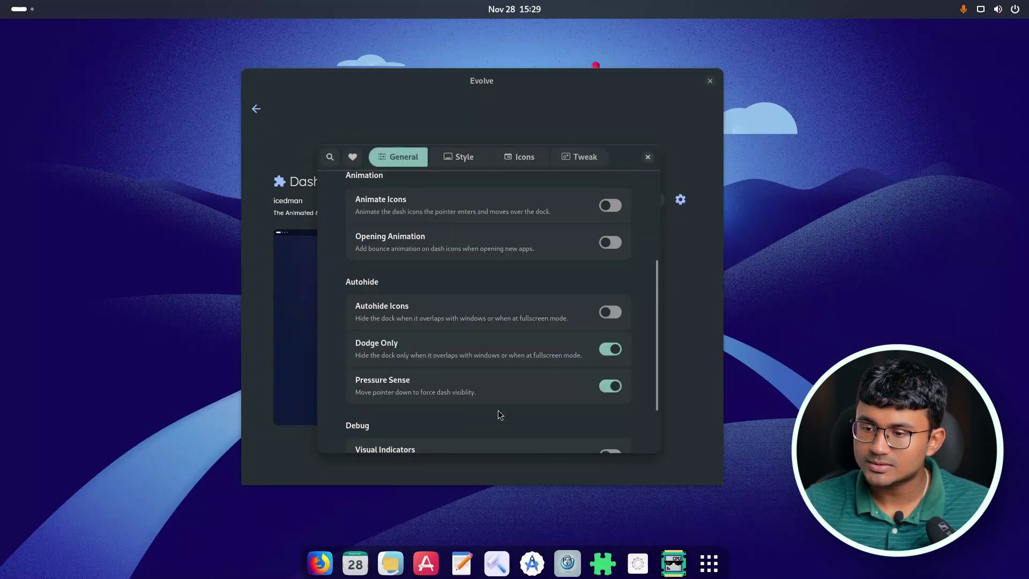
{"action": "scroll", "coordinate": [489, 401], "scroll_direction": "up", "scroll_amount": 2}
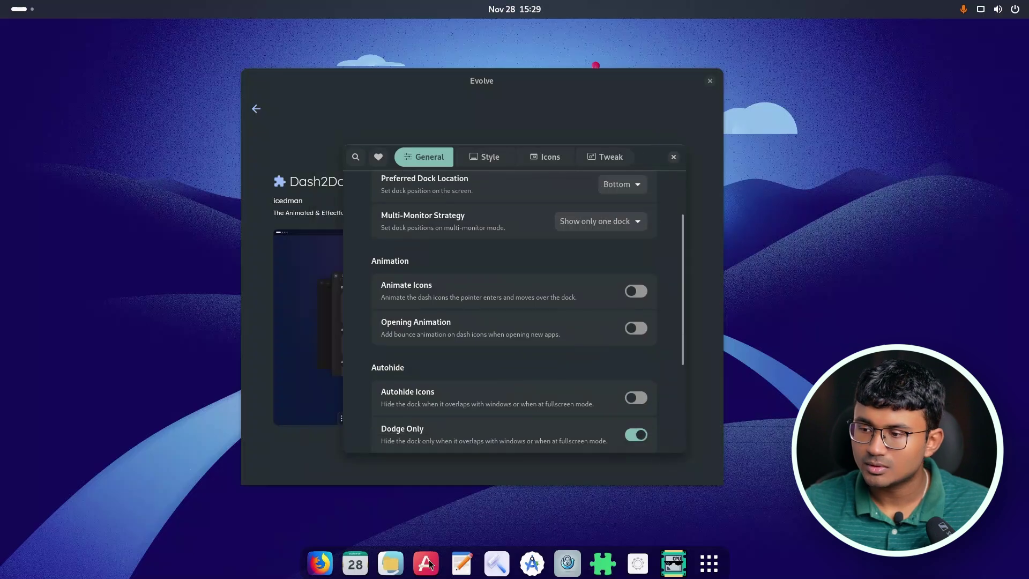
{"action": "left_click", "coordinate": [632, 295]}
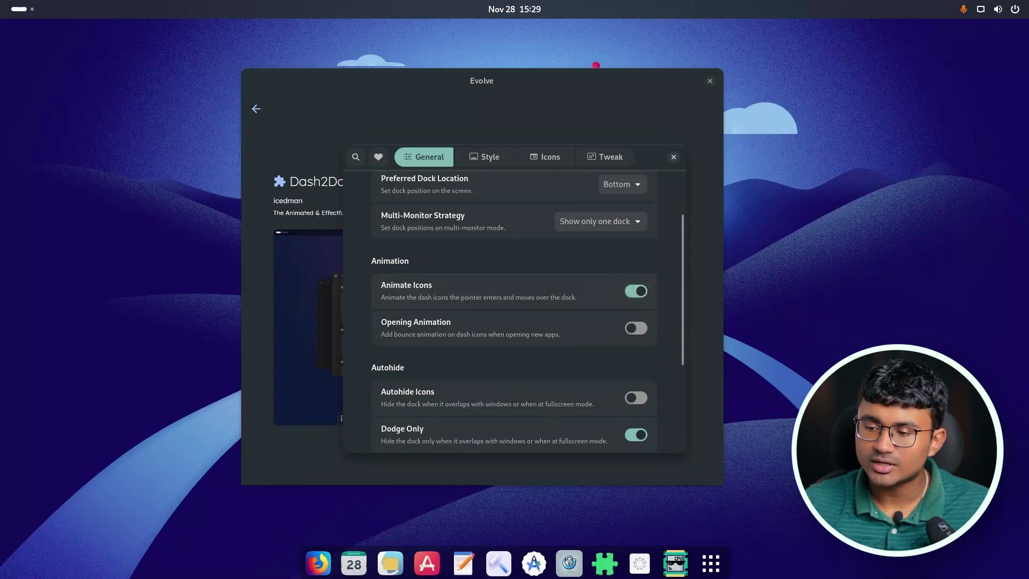
{"action": "left_click", "coordinate": [642, 293]}
{"action": "scroll", "coordinate": [547, 338], "scroll_direction": "down", "scroll_amount": 4}
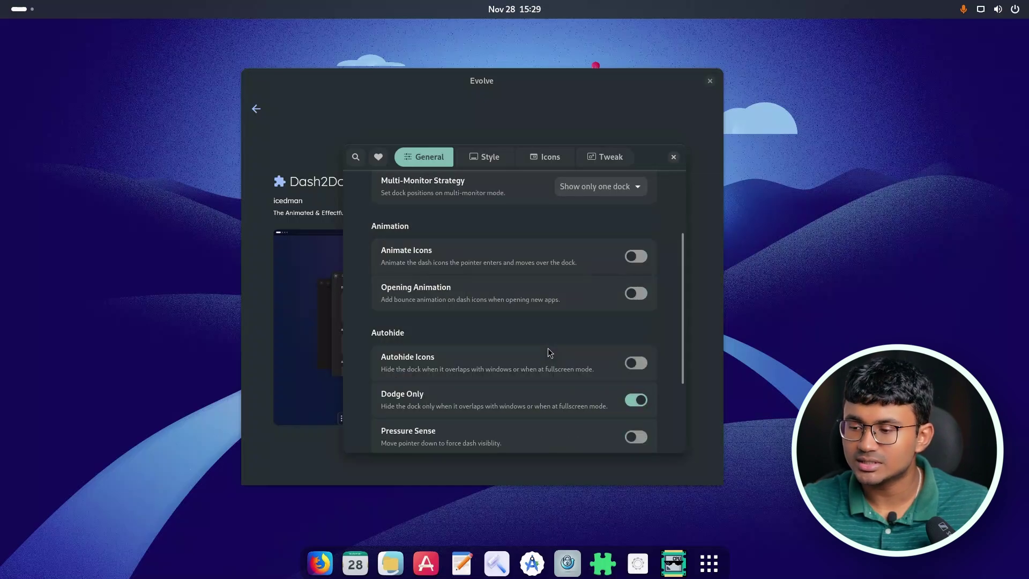
{"action": "scroll", "coordinate": [548, 349], "scroll_direction": "up", "scroll_amount": 6}
In the dock's Style settings, reduce Icons Spacing to bring the icons closer together.
{"action": "left_click", "coordinate": [497, 169]}
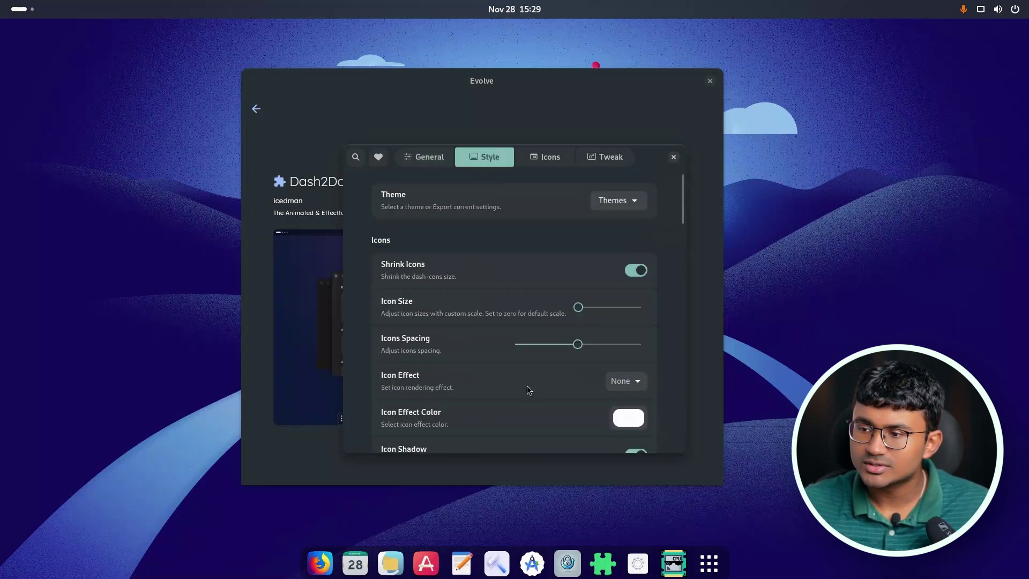
{"action": "mouse_move", "coordinate": [577, 350]}
{"action": "left_mouse_down"}
{"action": "mouse_move", "coordinate": [556, 354]}
{"action": "mouse_move", "coordinate": [567, 345]}
{"action": "left_mouse_up"}
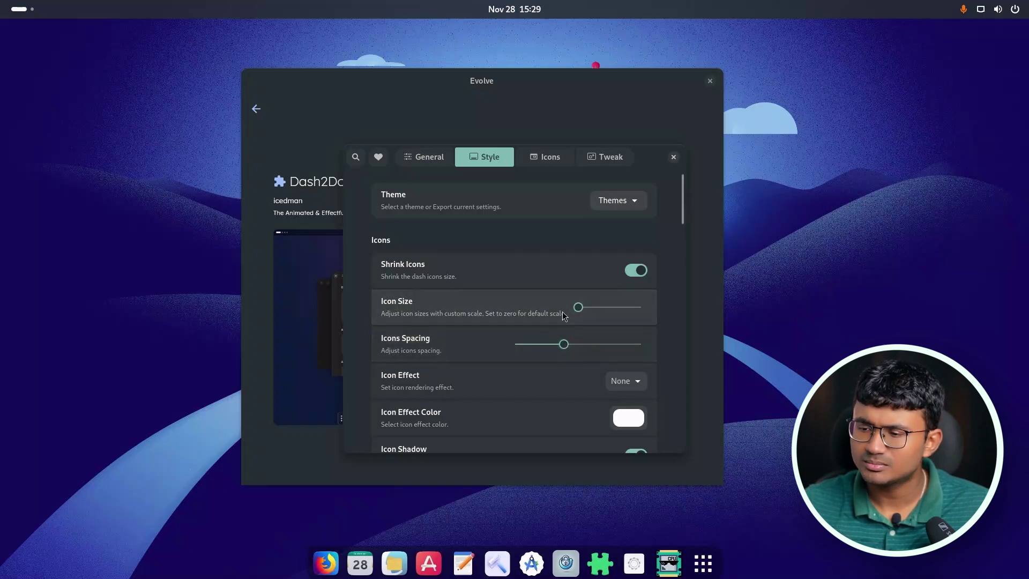
{"action": "scroll", "coordinate": [452, 362], "scroll_direction": "down", "scroll_amount": 3}
{"action": "scroll", "coordinate": [487, 359], "scroll_direction": "down", "scroll_amount": 5}
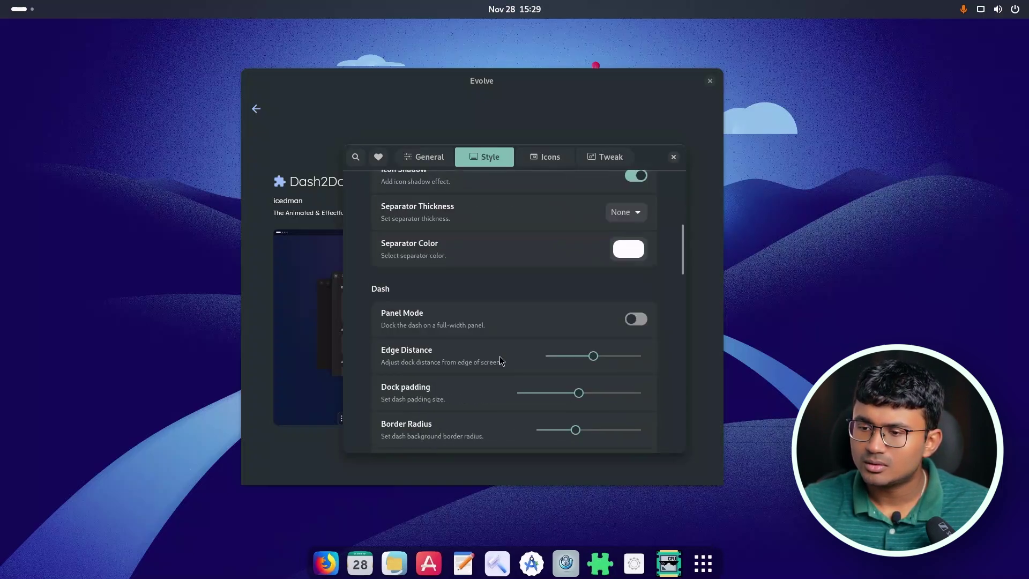
Raise the Edge Distance and Dock padding sliders to their maximum.
{"action": "left_click_drag", "start_coordinate": [601, 356], "coordinate": [641, 356]}
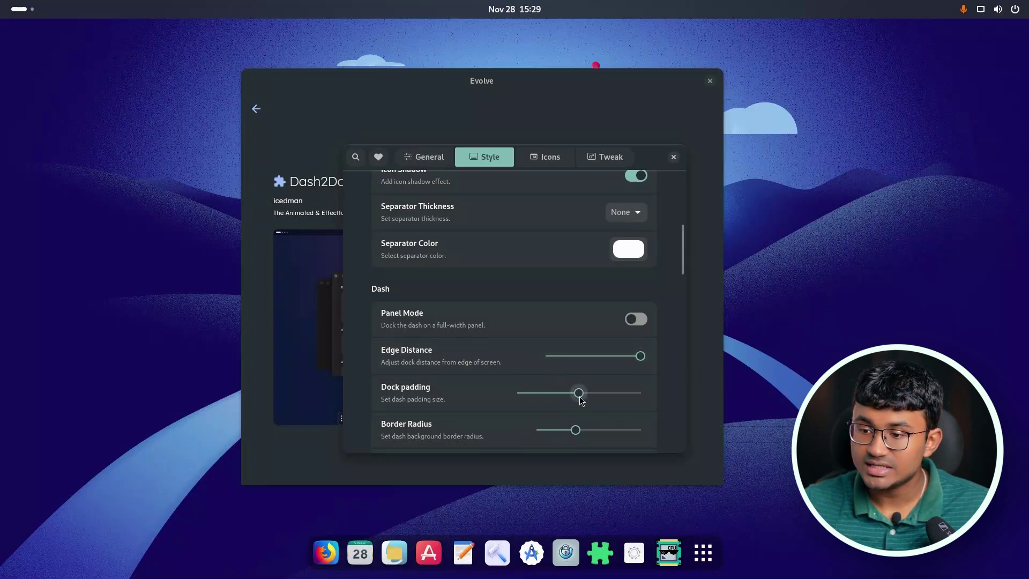
{"action": "left_click_drag", "start_coordinate": [579, 393], "coordinate": [640, 398]}
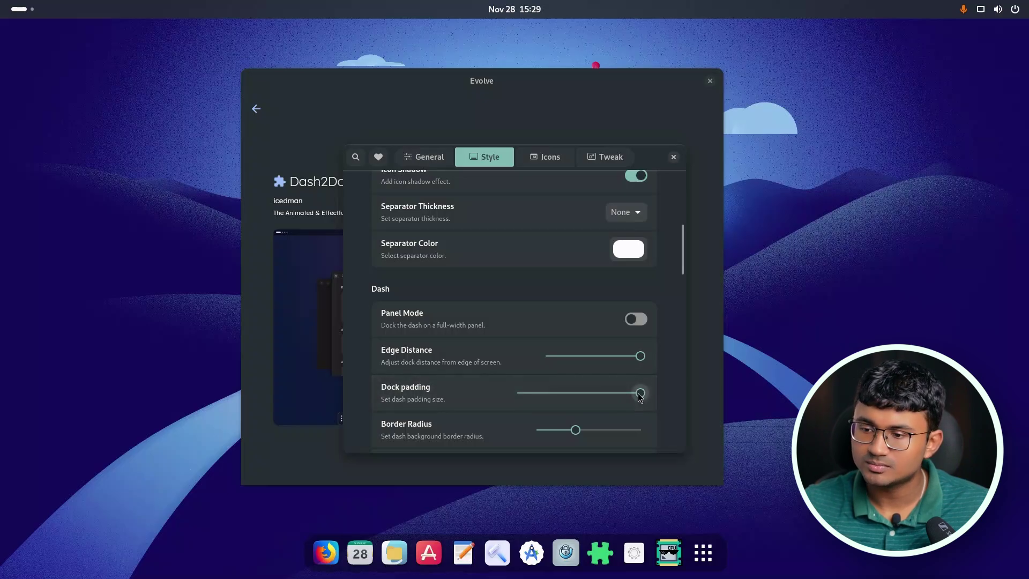
{"action": "scroll", "coordinate": [519, 381], "scroll_direction": "down", "scroll_amount": 3}
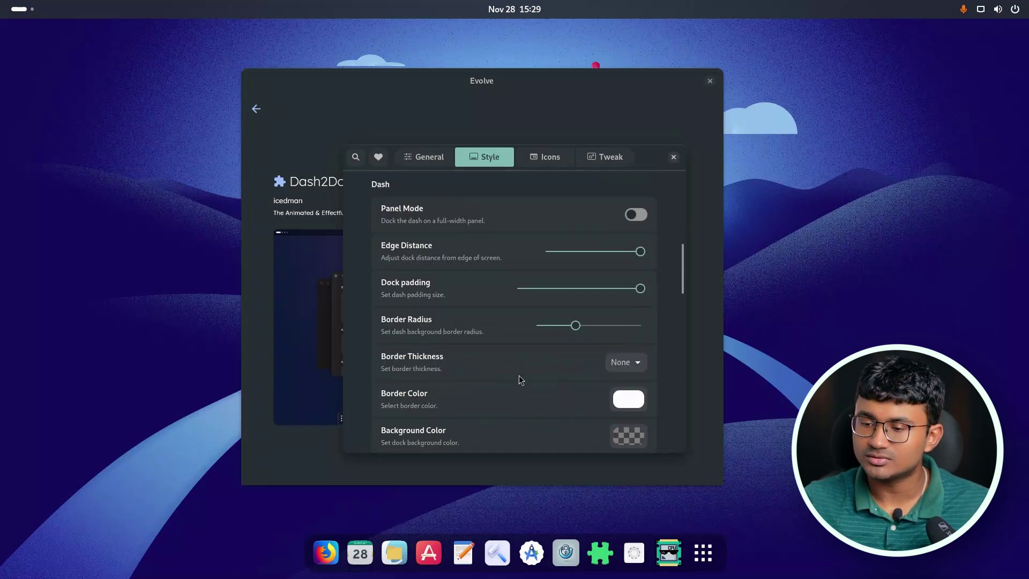
{"action": "scroll", "coordinate": [552, 328], "scroll_direction": "down", "scroll_amount": 6}
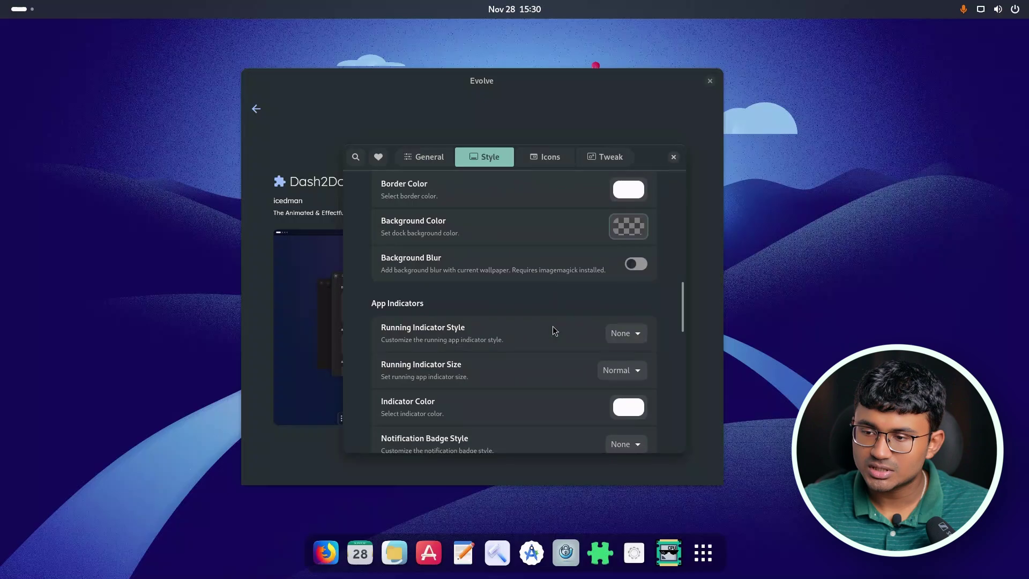
{"action": "scroll", "coordinate": [552, 328], "scroll_direction": "up", "scroll_amount": 15}
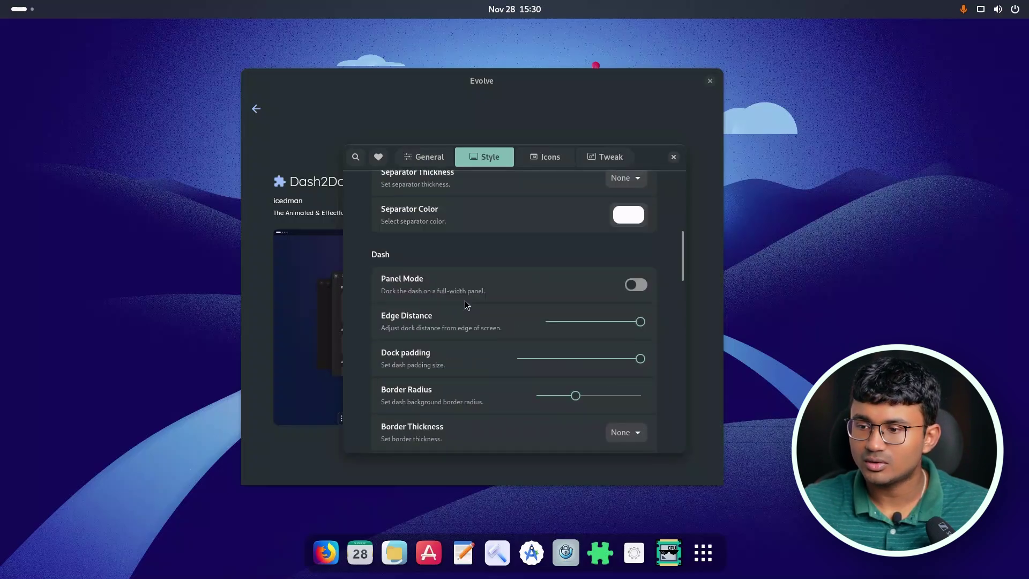
{"action": "scroll", "coordinate": [474, 314], "scroll_direction": "down", "scroll_amount": 2}
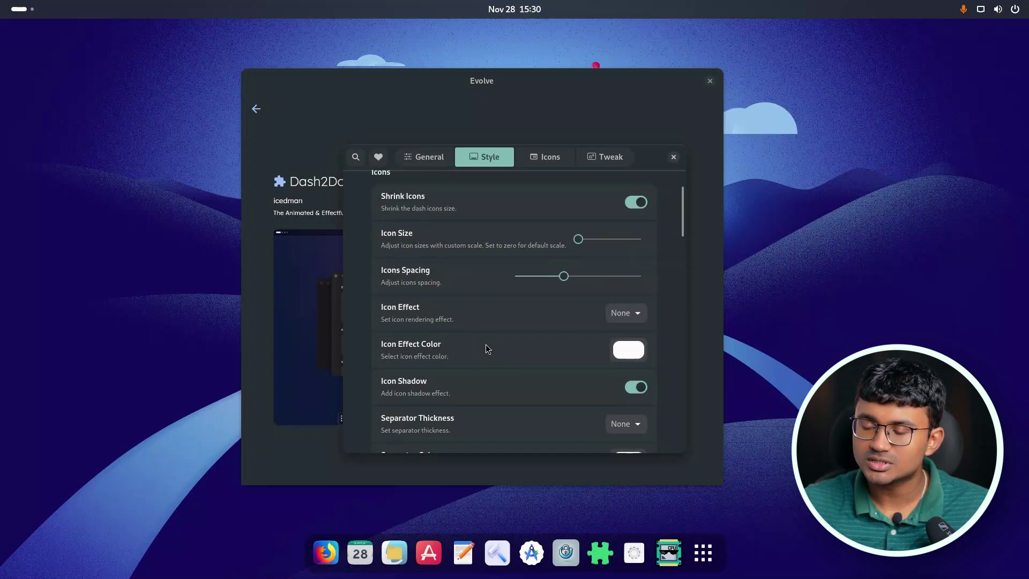
{"action": "scroll", "coordinate": [493, 348], "scroll_direction": "down", "scroll_amount": 2}
{"action": "scroll", "coordinate": [490, 343], "scroll_direction": "down", "scroll_amount": 7}
Set Preferred Dock Location to Right in the General dock settings.
{"action": "left_click", "coordinate": [424, 156]}
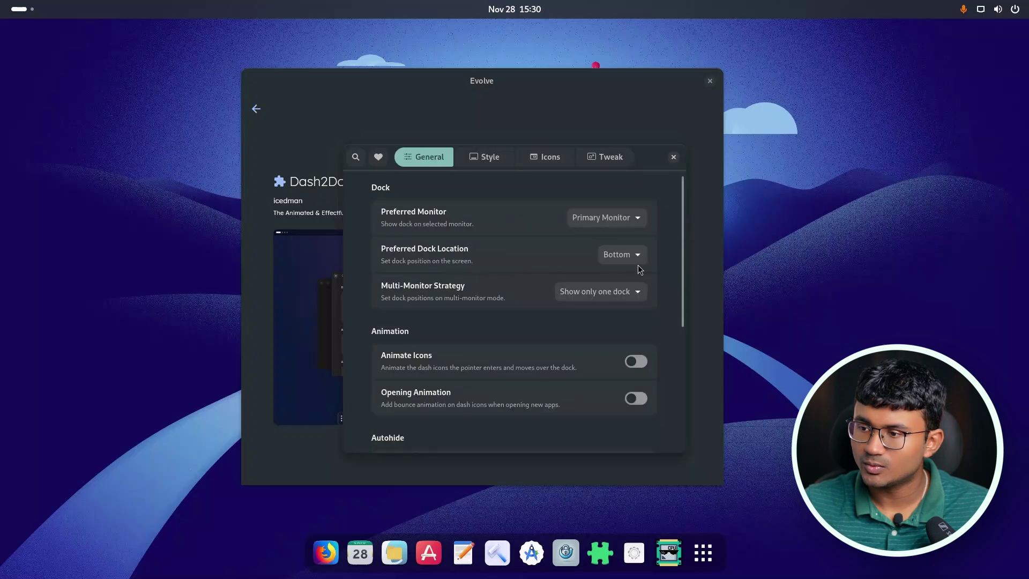
{"action": "left_click", "coordinate": [635, 255]}
{"action": "left_click", "coordinate": [634, 311]}
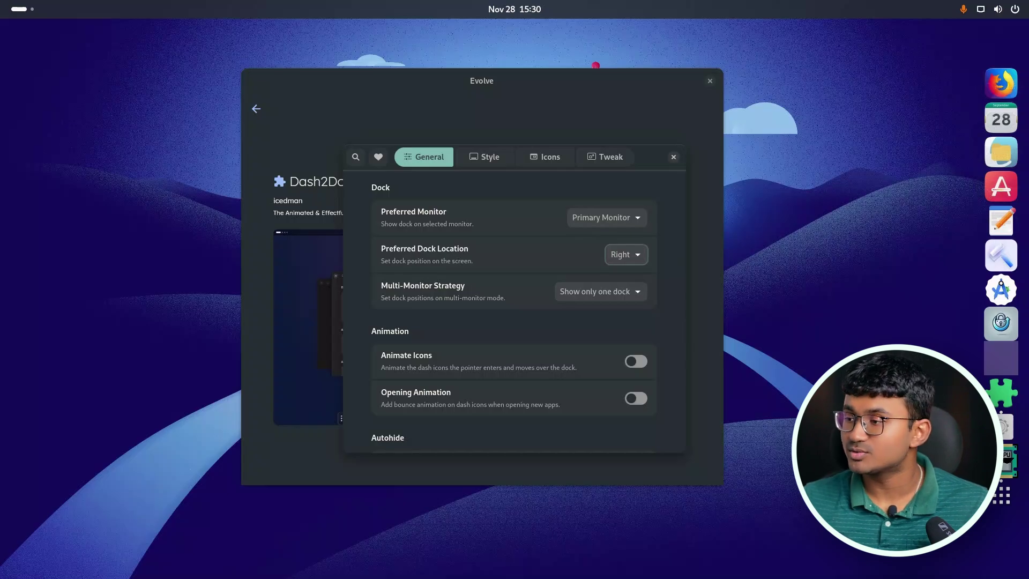
Check the dock via the app grid, then close and reopen the dock settings.
{"action": "left_click", "coordinate": [998, 496]}
{"action": "left_click", "coordinate": [683, 156]}
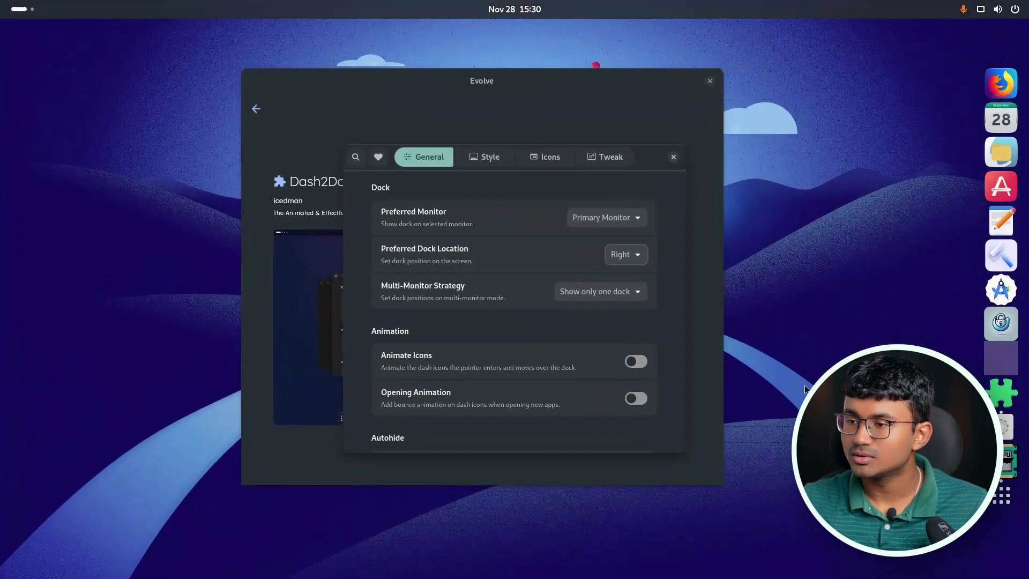
{"action": "left_click", "coordinate": [674, 154]}
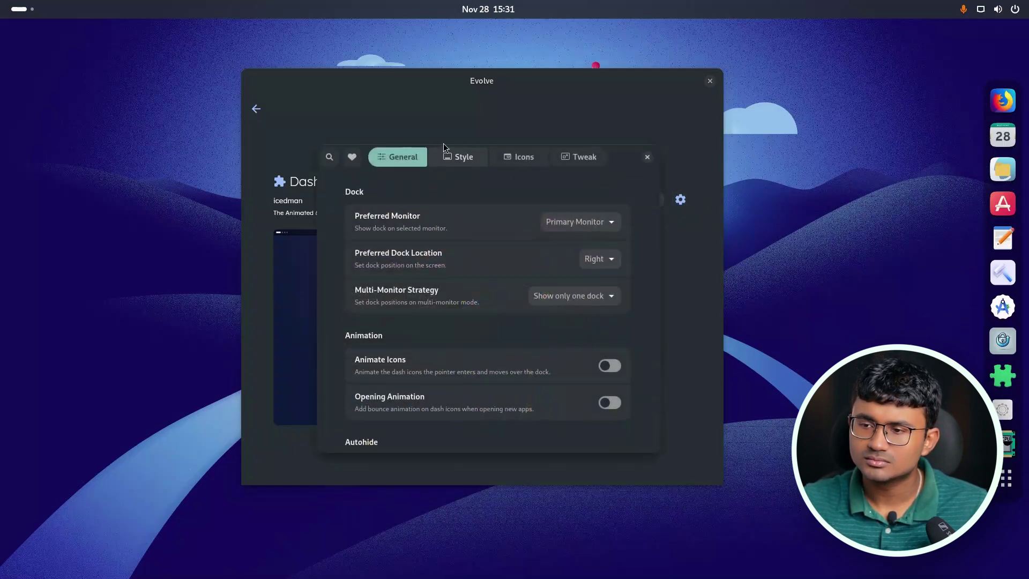
{"action": "left_click", "coordinate": [475, 161]}
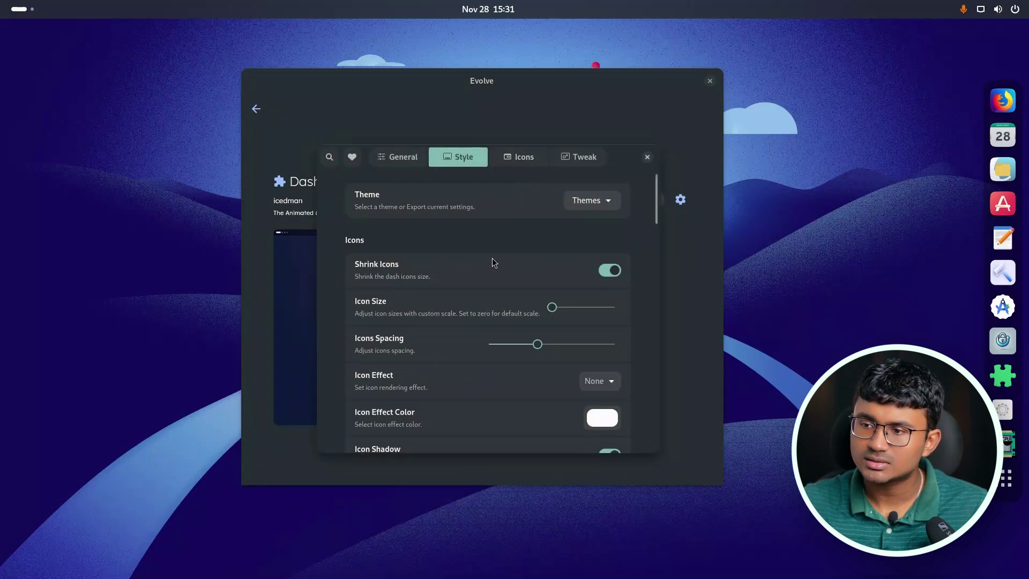
{"action": "scroll", "coordinate": [469, 290], "scroll_direction": "down", "scroll_amount": 2}
Set the dock's Icons options to show only favourite apps, then close the settings and return to the extensions list.
{"action": "left_click", "coordinate": [512, 157]}
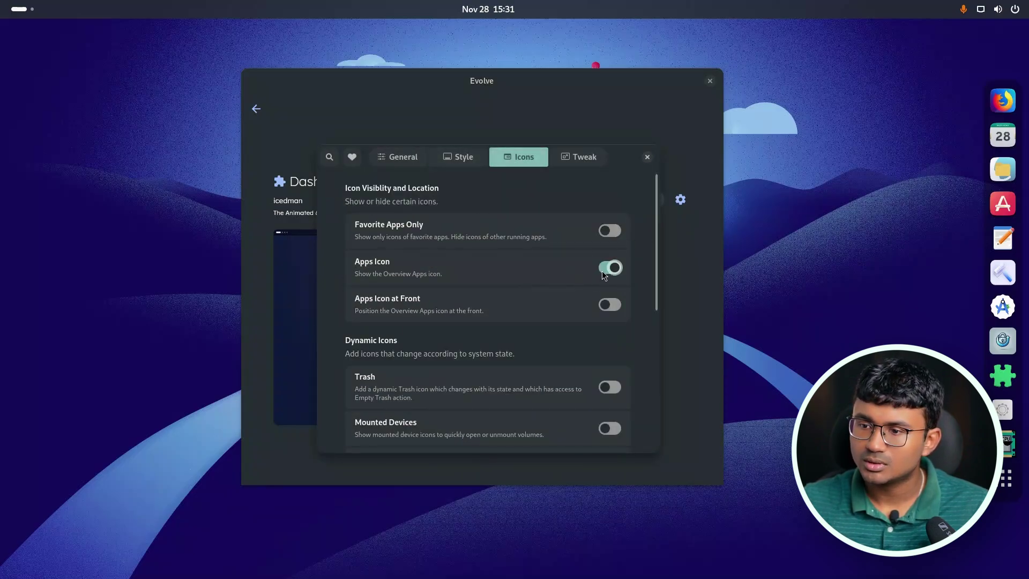
{"action": "left_click", "coordinate": [608, 232]}
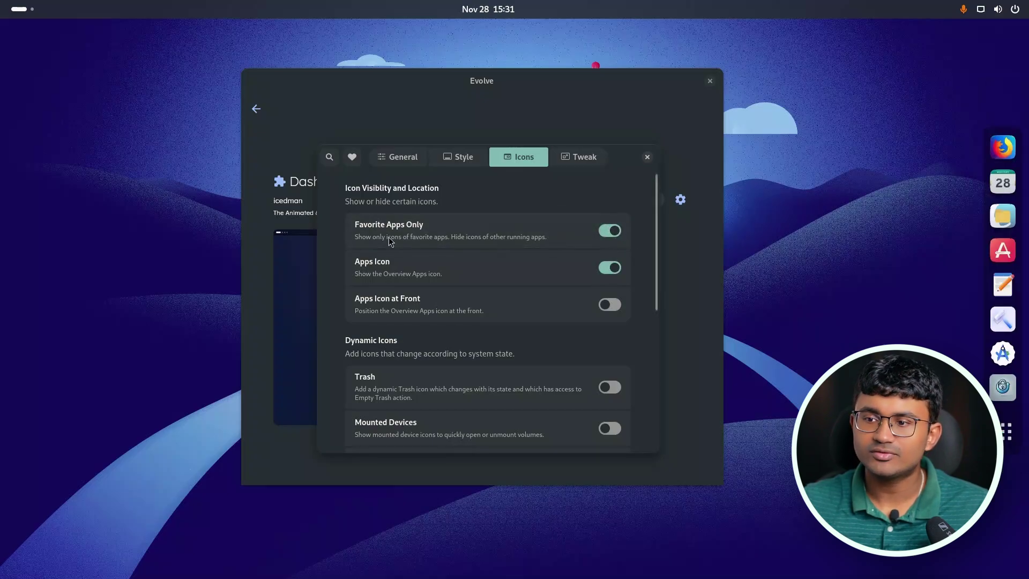
{"action": "scroll", "coordinate": [510, 304], "scroll_direction": "down", "scroll_amount": 1}
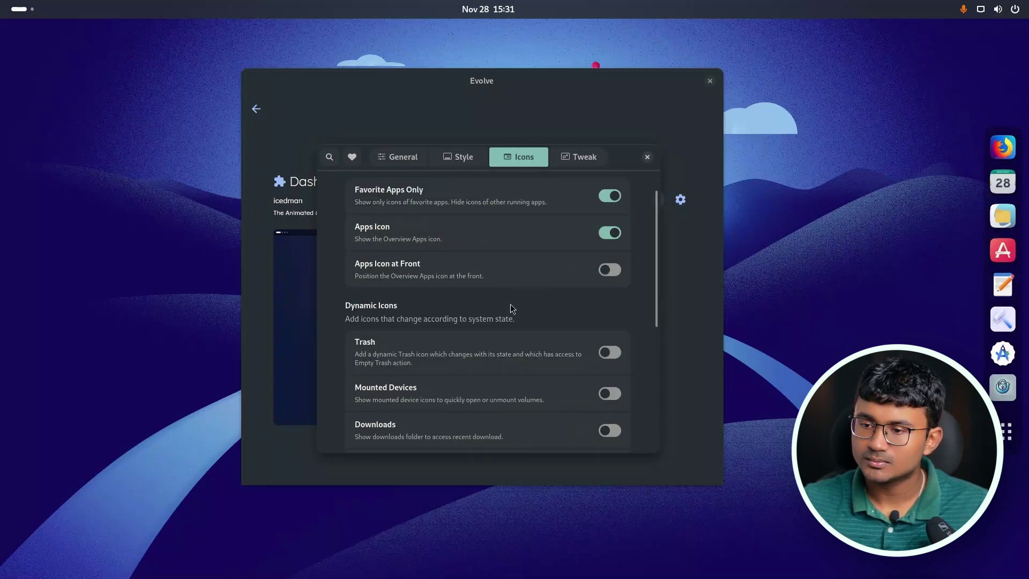
{"action": "scroll", "coordinate": [715, 323], "scroll_direction": "down", "scroll_amount": 2}
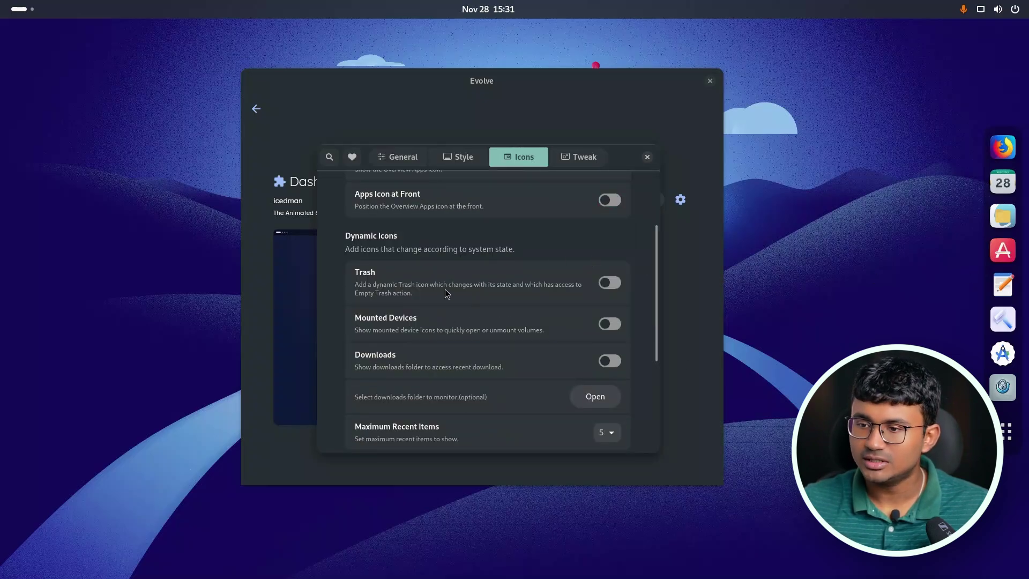
{"action": "scroll", "coordinate": [445, 290], "scroll_direction": "down", "scroll_amount": 5}
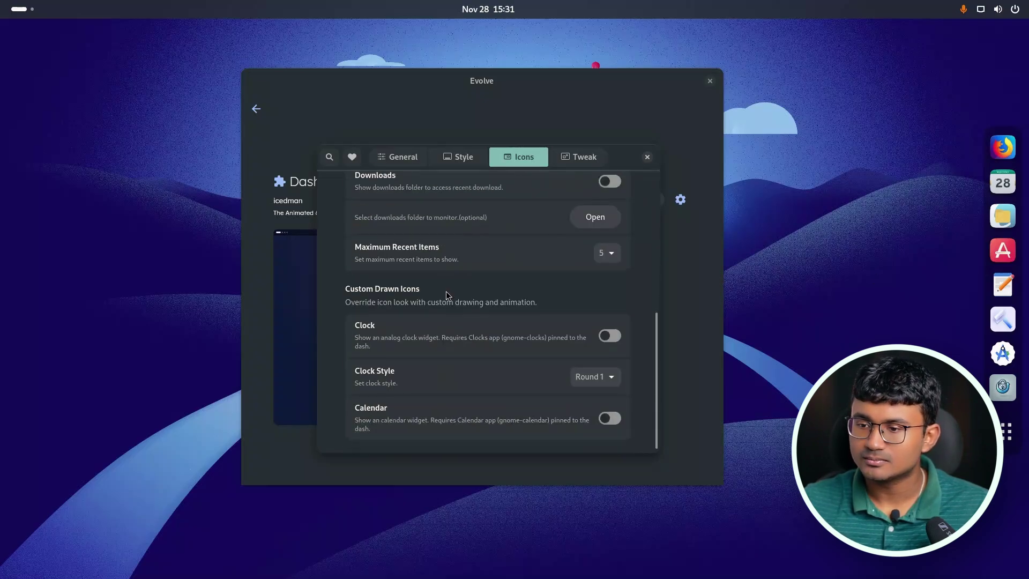
{"action": "left_click", "coordinate": [647, 157]}
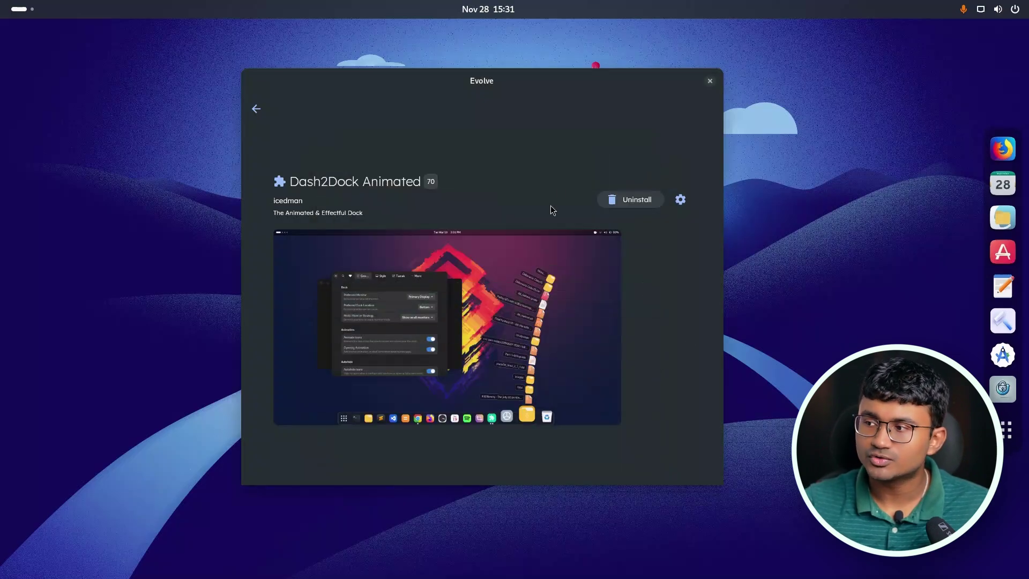
{"action": "left_click", "coordinate": [256, 109]}
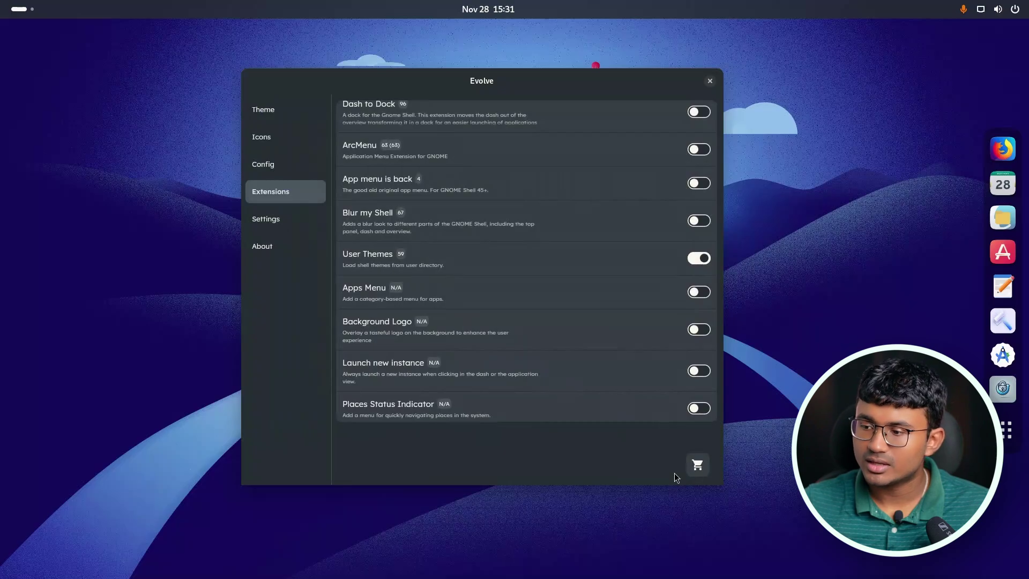
Search the extension store for 'frippery' and install Frippery Move Clock.
{"action": "left_click", "coordinate": [698, 459]}
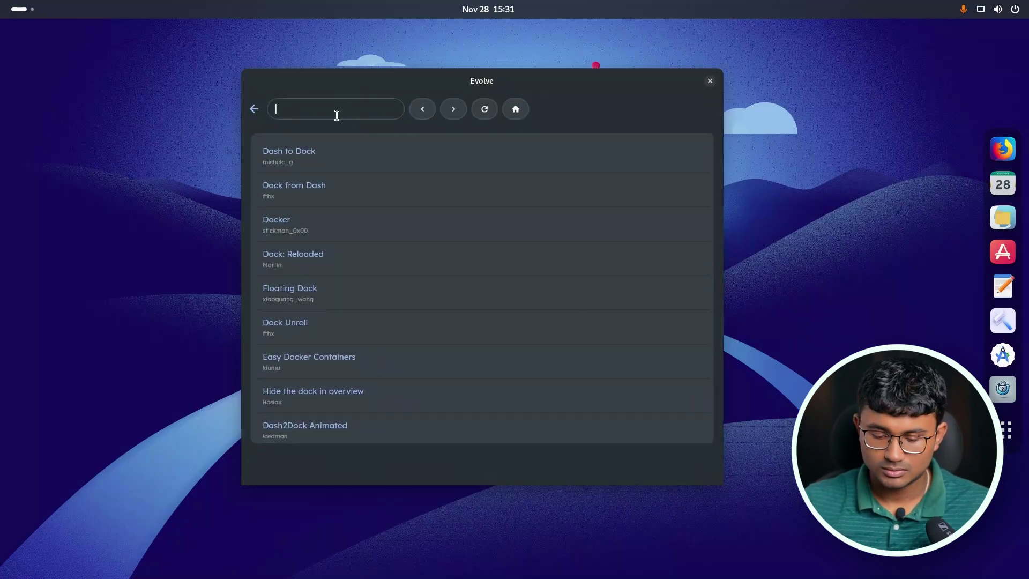
{"action": "left_click", "coordinate": [254, 109]}
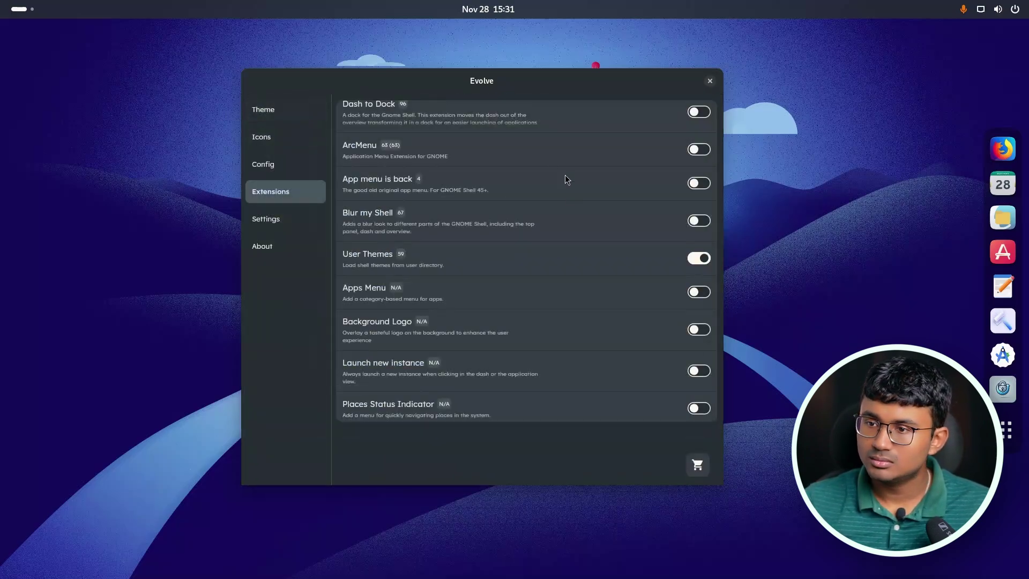
{"action": "left_click", "coordinate": [698, 464]}
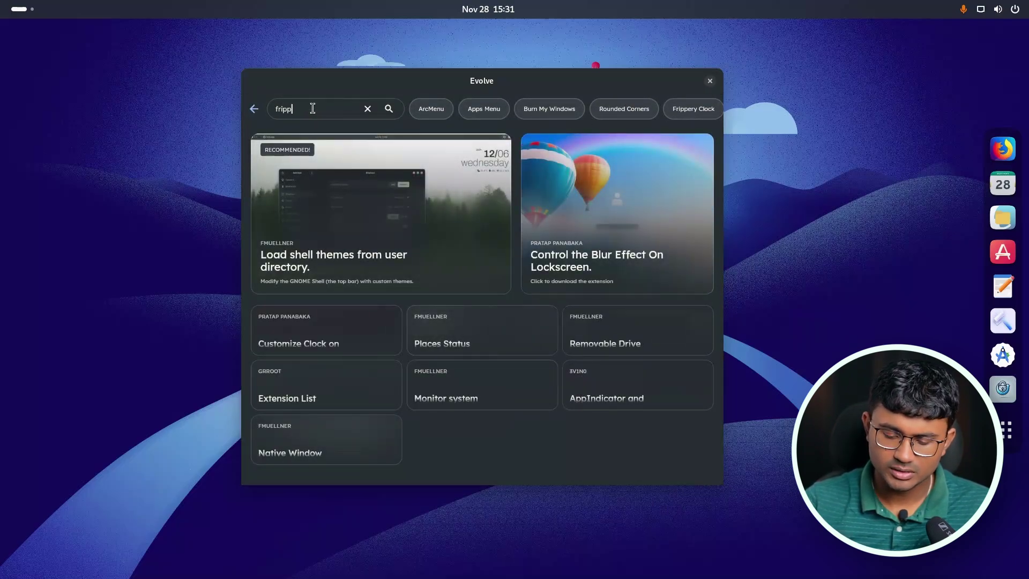
{"action": "key", "text": "Return"}
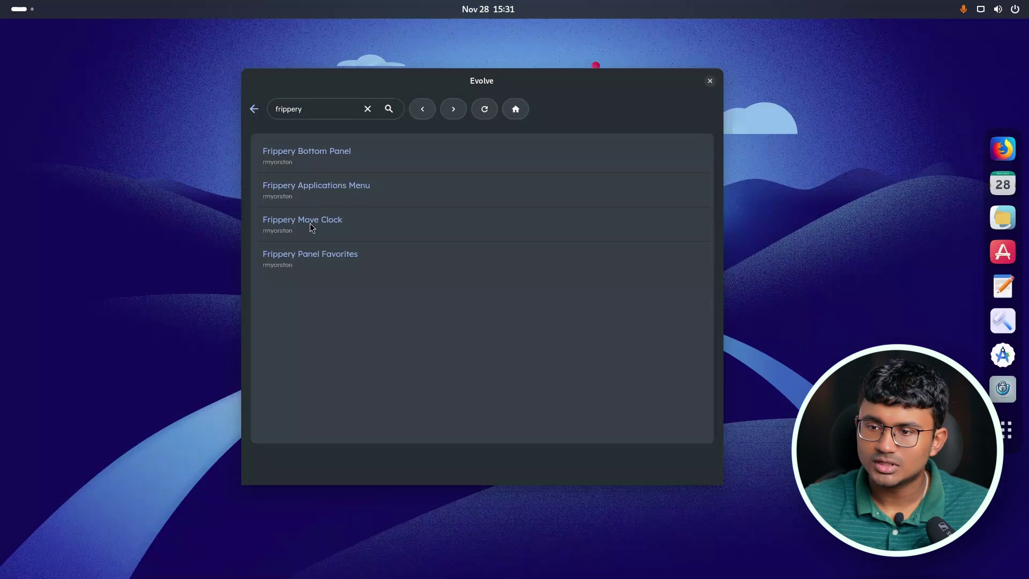
{"action": "left_click", "coordinate": [310, 222]}
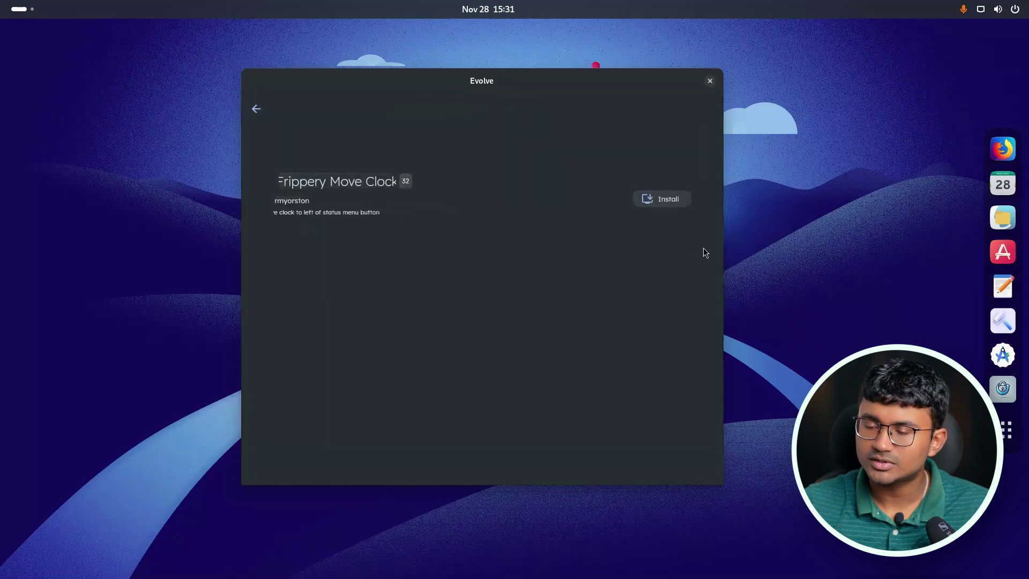
{"action": "left_click", "coordinate": [640, 200]}
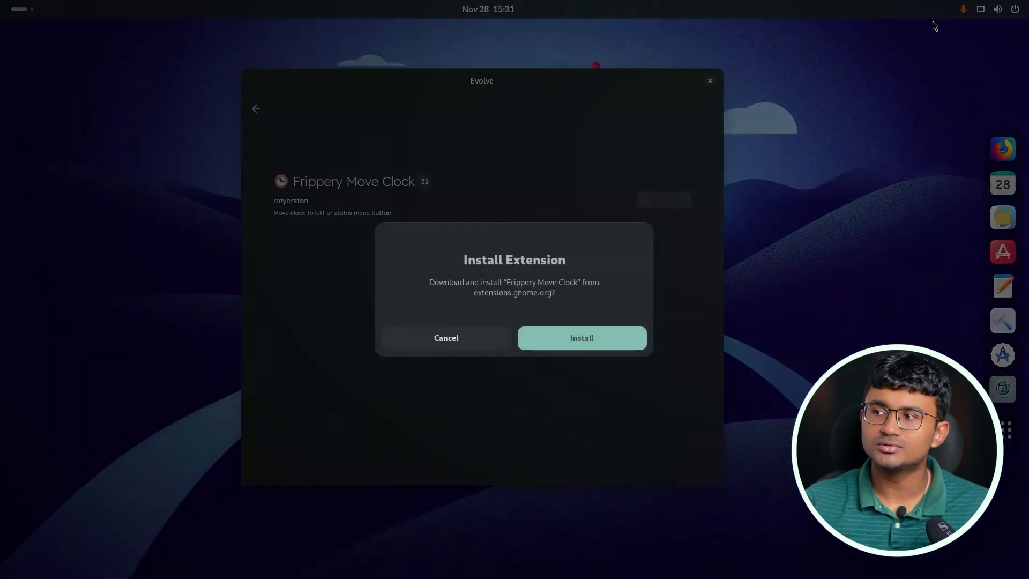
{"action": "left_click", "coordinate": [600, 345]}
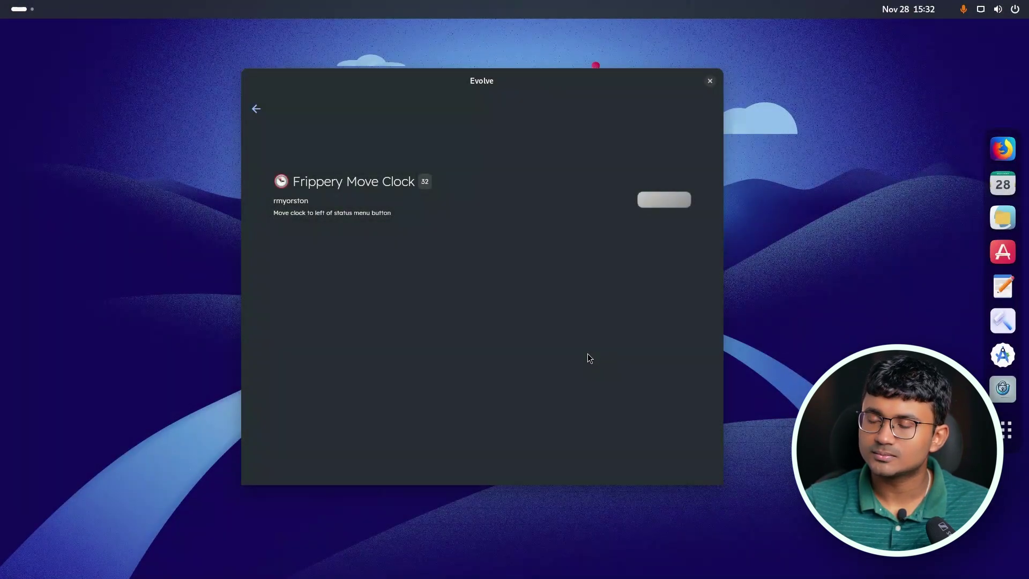
From the Theme page, search the online wallpaper photos for 'leaves'.
{"action": "left_click", "coordinate": [253, 108]}
{"action": "left_click", "coordinate": [253, 108]}
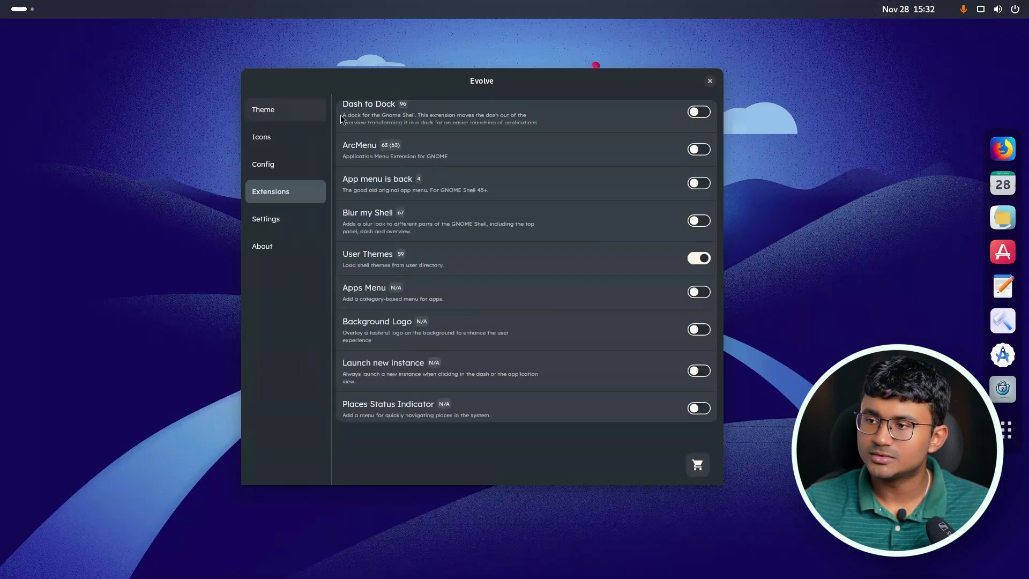
{"action": "left_click", "coordinate": [273, 110]}
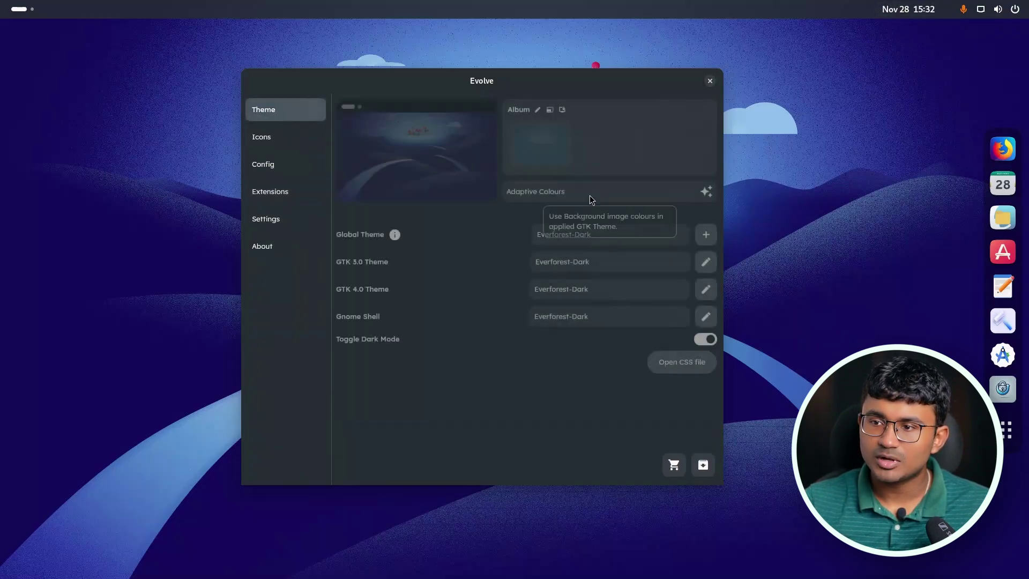
{"action": "left_click", "coordinate": [562, 110]}
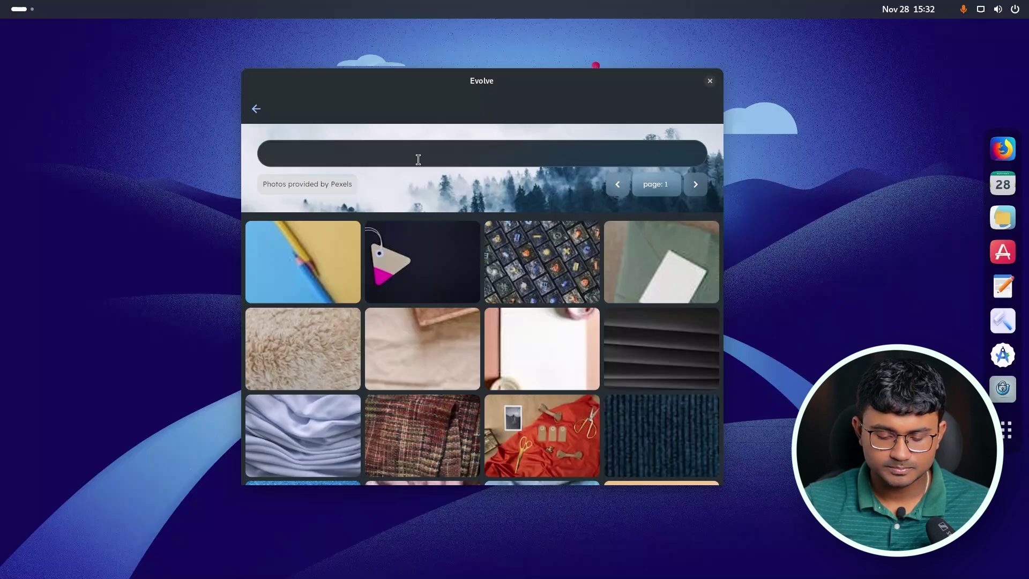
{"action": "type", "text": "leaves"}
{"action": "key", "text": "Return"}
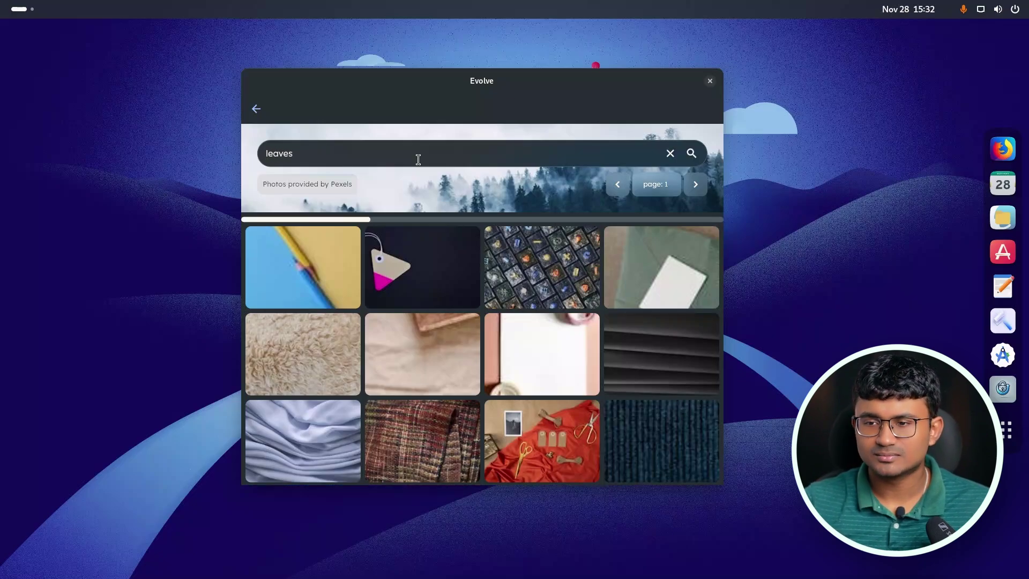
Page to page 4 of results, open the green palm leaves photo, and open Files at Home.
{"action": "scroll", "coordinate": [492, 261], "scroll_direction": "down", "scroll_amount": 3}
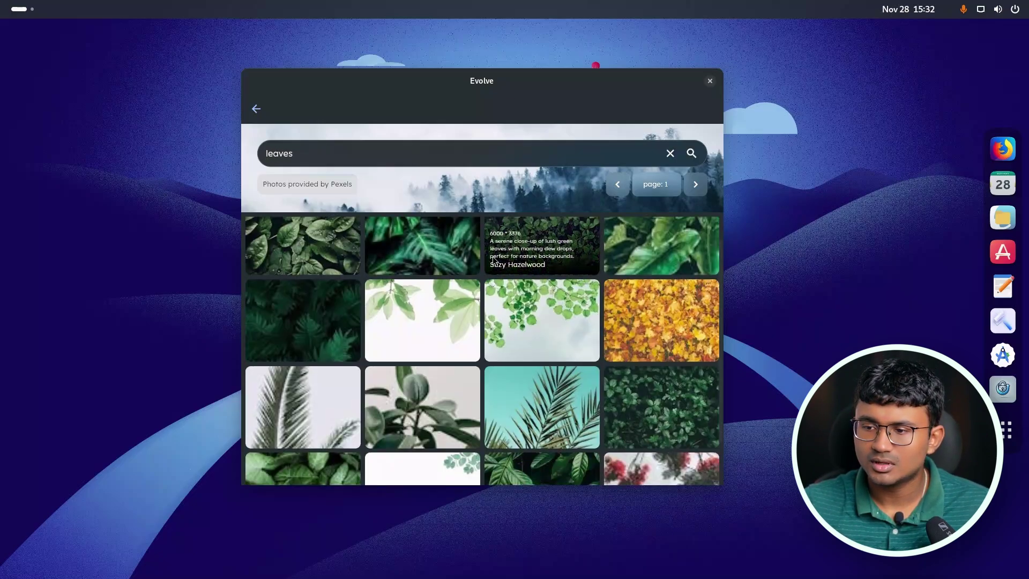
{"action": "scroll", "coordinate": [471, 397], "scroll_direction": "up", "scroll_amount": 3}
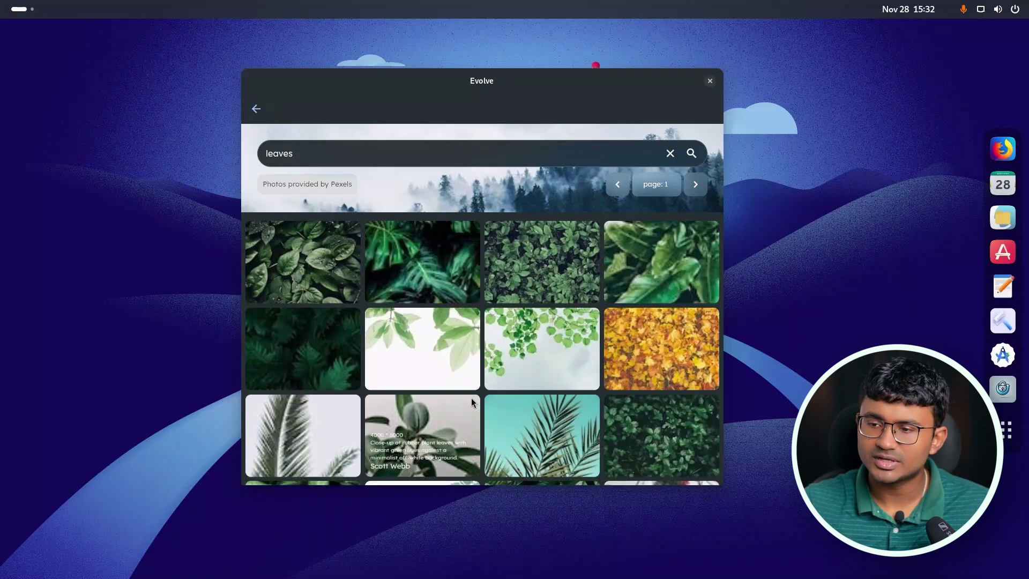
{"action": "left_click", "coordinate": [695, 185]}
{"action": "left_click", "coordinate": [695, 185]}
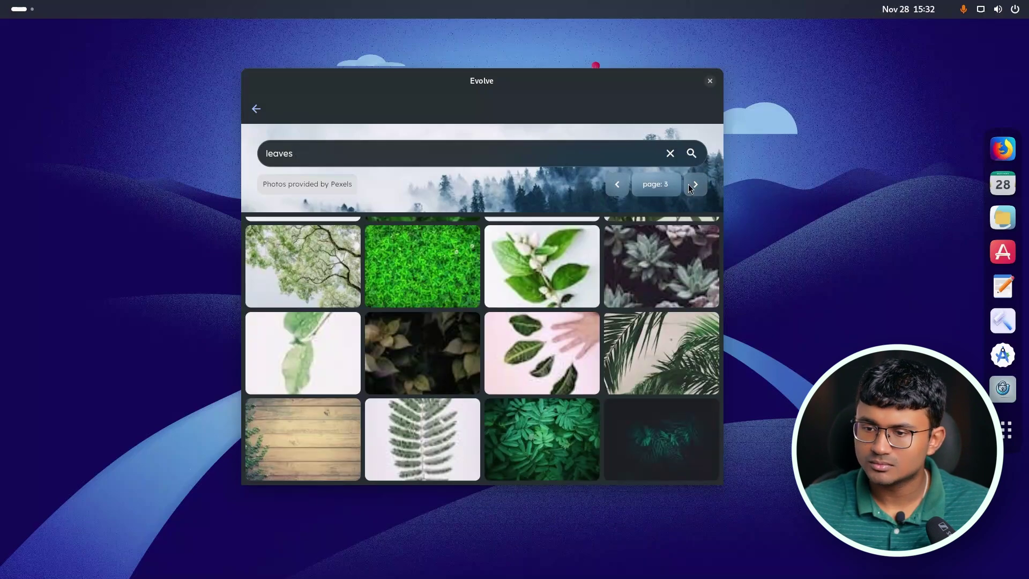
{"action": "left_click", "coordinate": [690, 185]}
{"action": "left_click", "coordinate": [310, 351]}
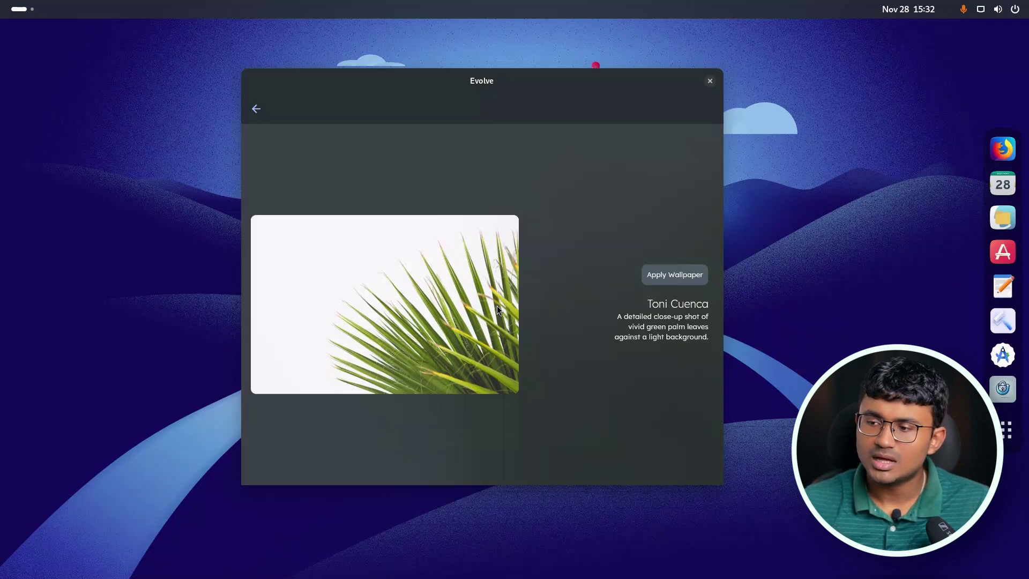
{"action": "left_click", "coordinate": [1003, 217]}
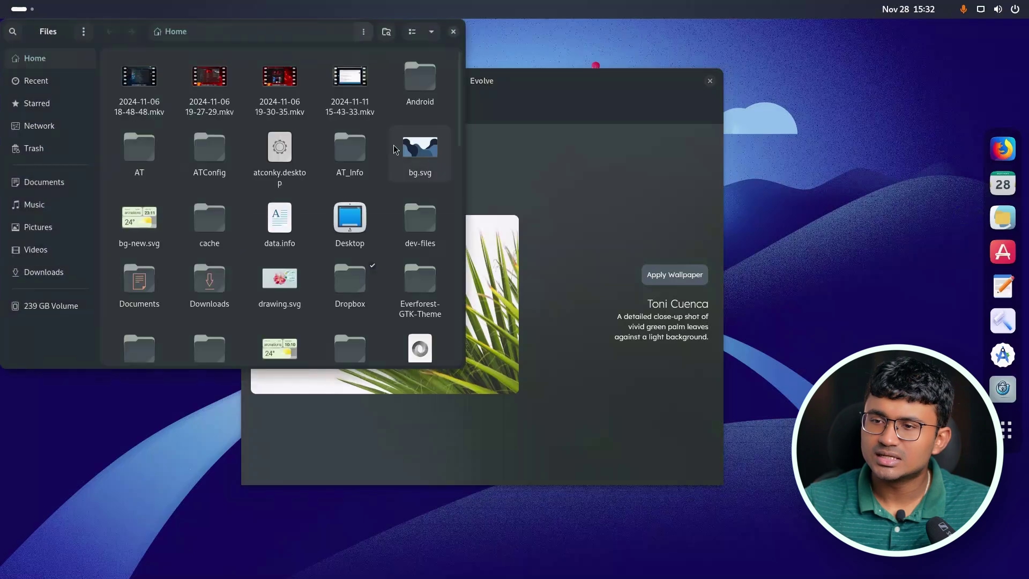
Apply the green palm leaves photo as the desktop wallpaper.
{"action": "left_click", "coordinate": [608, 267]}
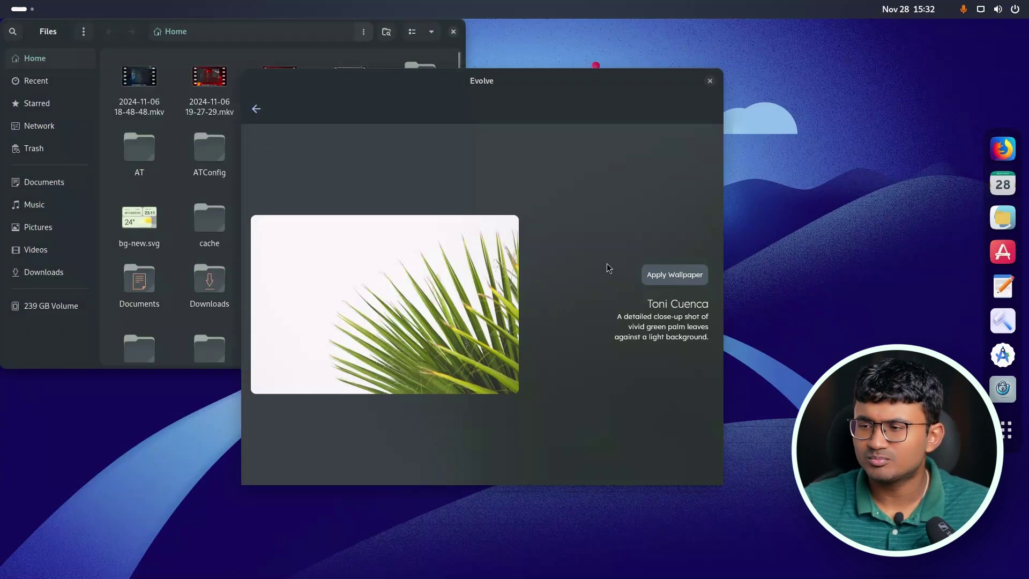
{"action": "left_click", "coordinate": [665, 275]}
{"action": "left_click_drag", "start_coordinate": [493, 80], "coordinate": [595, 88]}
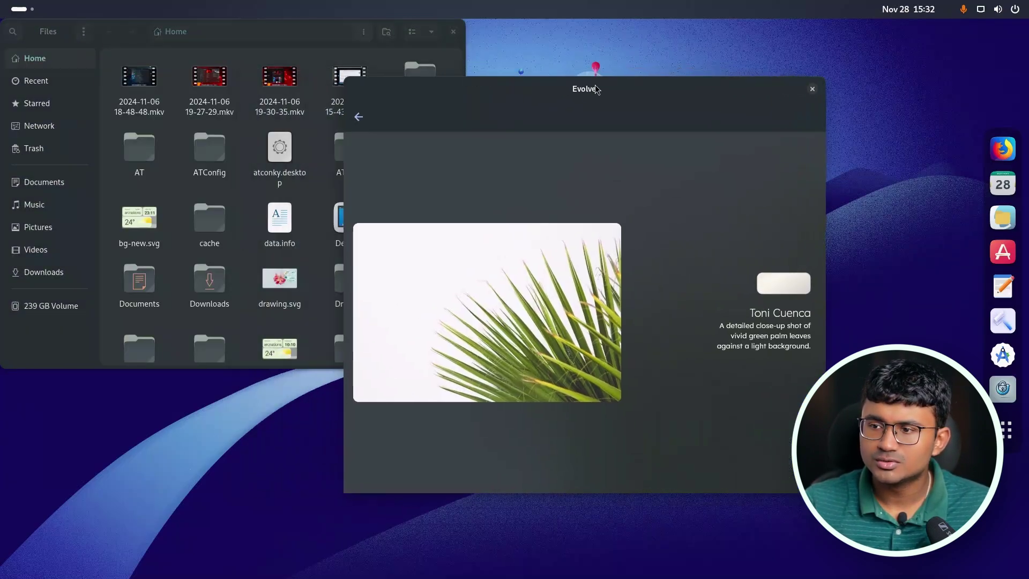
Open the AT folder in Files, close Files, and move the Evolve window right.
{"action": "left_click", "coordinate": [132, 177]}
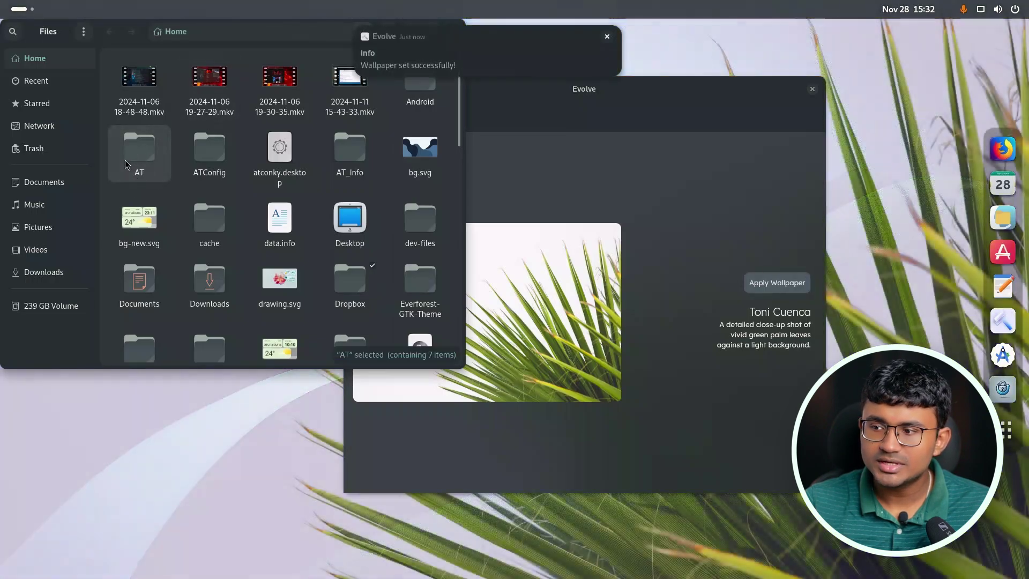
{"action": "double_click", "coordinate": [125, 160]}
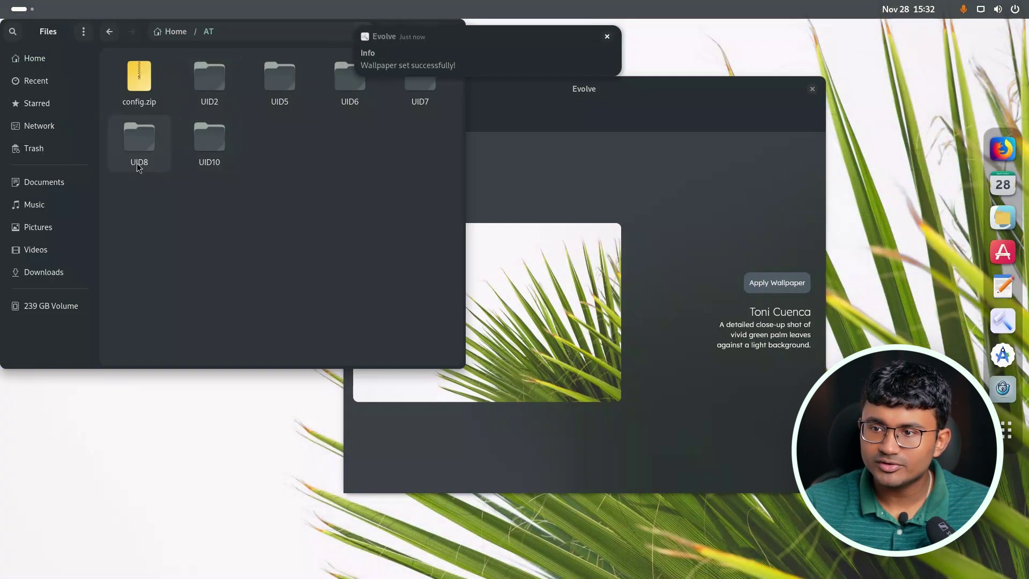
{"action": "left_click_drag", "start_coordinate": [145, 39], "coordinate": [469, 197]}
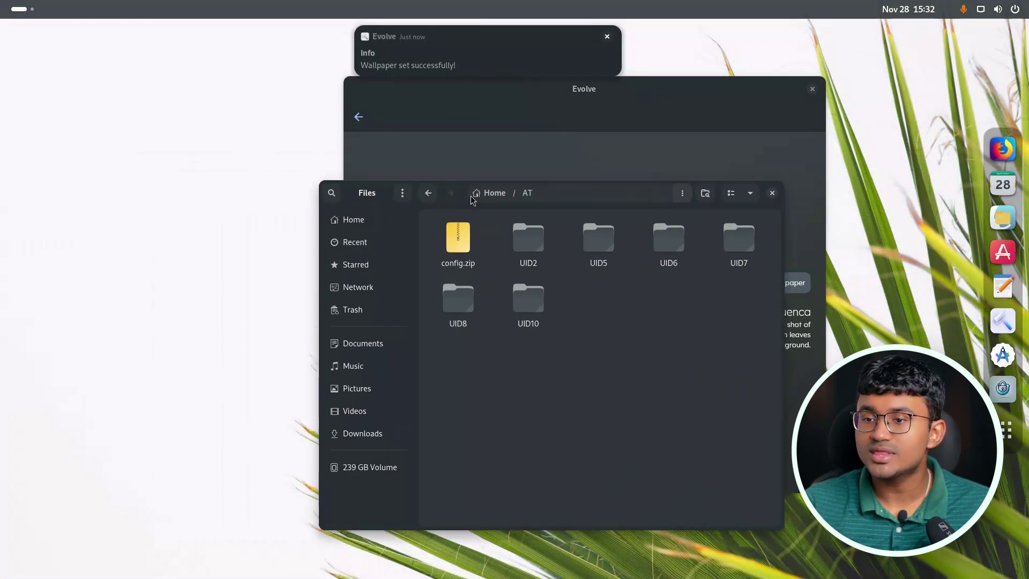
{"action": "left_click", "coordinate": [775, 191]}
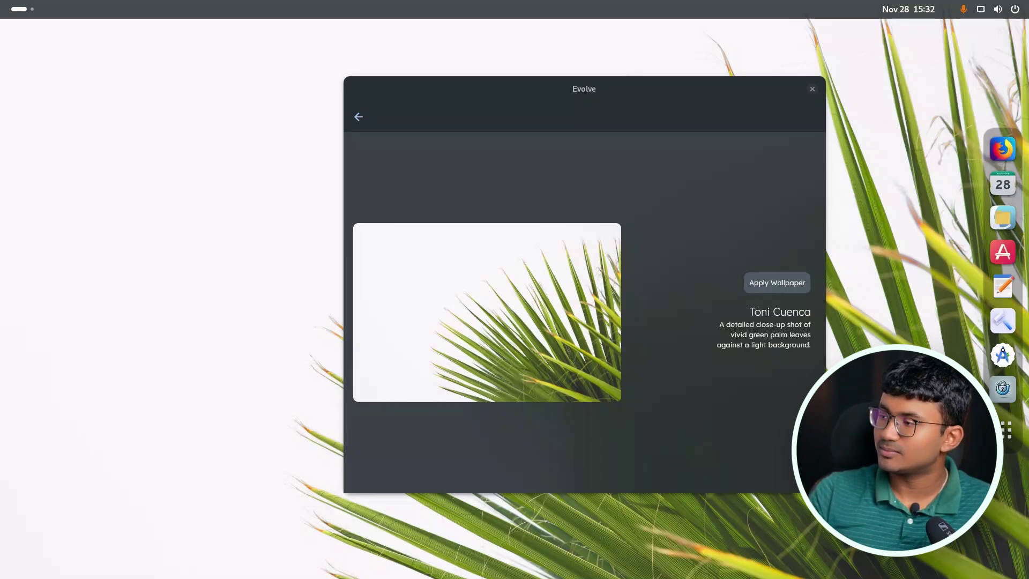
{"action": "left_click_drag", "start_coordinate": [521, 95], "coordinate": [617, 95]}
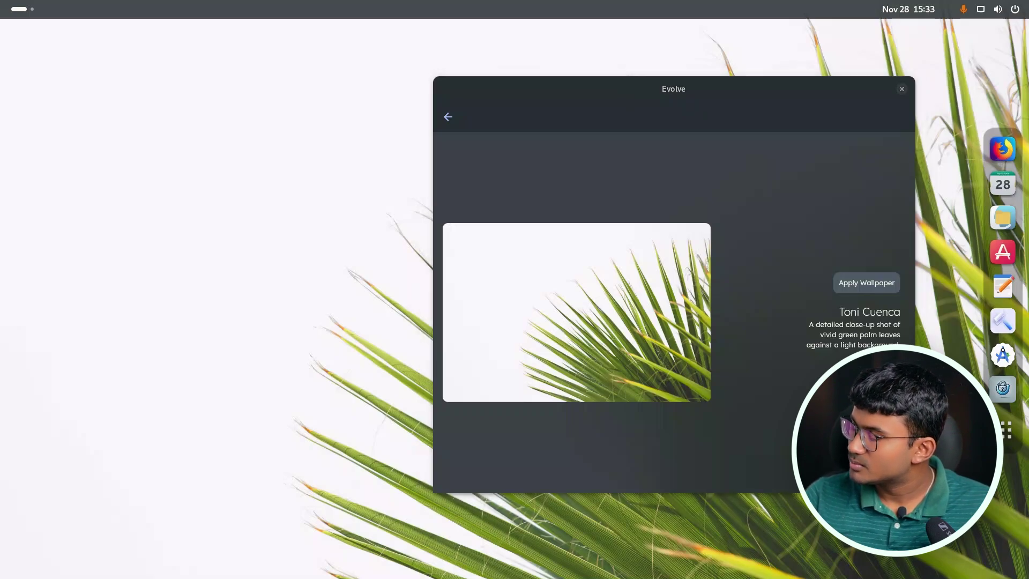
Resize and reposition the Image Viewer window showing the palm photo.
{"action": "left_click_drag", "start_coordinate": [362, 78], "coordinate": [328, 74]}
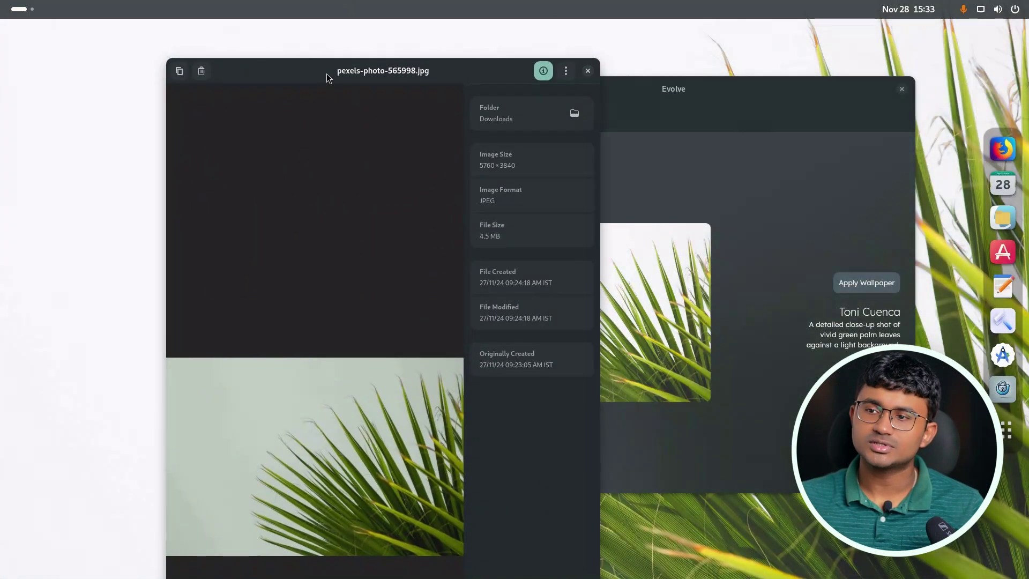
{"action": "double_click", "coordinate": [326, 73]}
{"action": "double_click", "coordinate": [360, 85]}
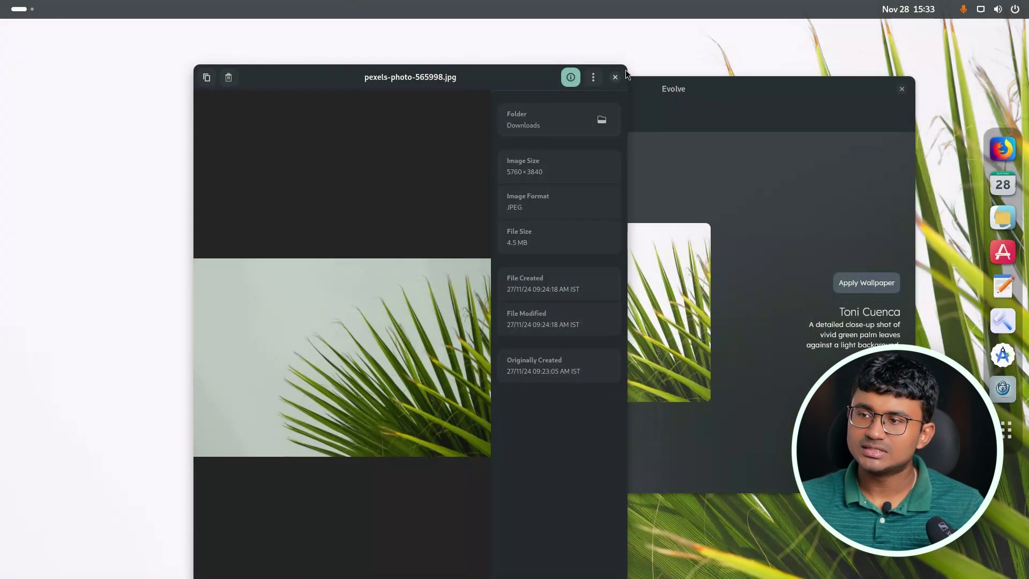
{"action": "left_click_drag", "start_coordinate": [626, 70], "coordinate": [586, 443]}
{"action": "left_click_drag", "start_coordinate": [451, 461], "coordinate": [387, 188]}
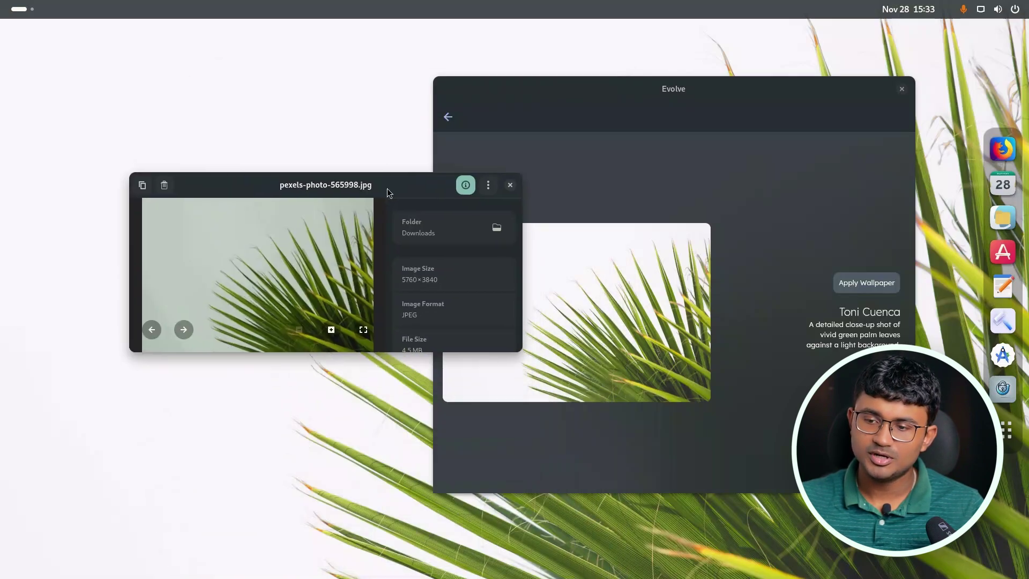
{"action": "left_click_drag", "start_coordinate": [515, 344], "coordinate": [632, 497]}
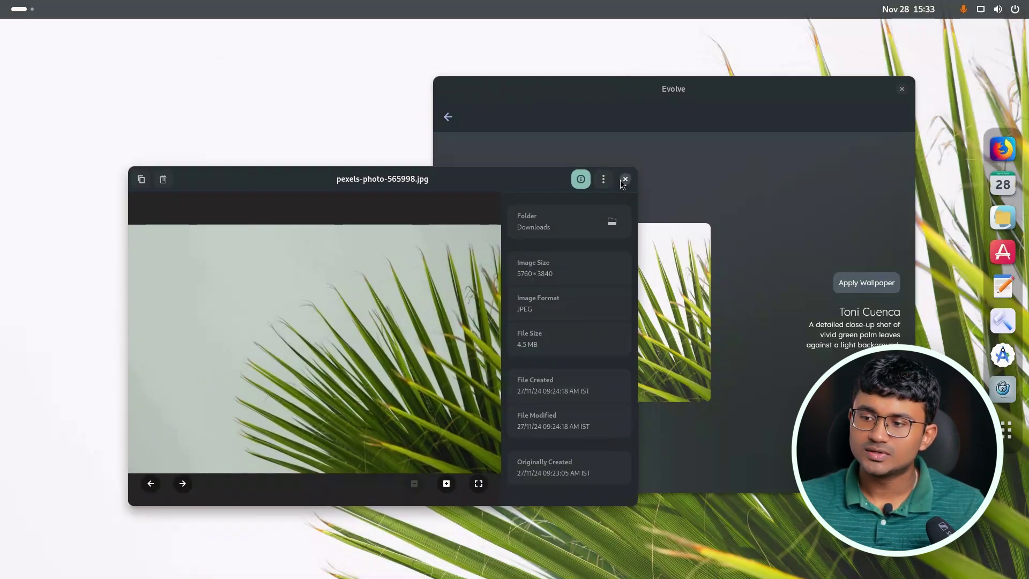
{"action": "left_click_drag", "start_coordinate": [363, 192], "coordinate": [584, 169]}
{"action": "left_click_drag", "start_coordinate": [441, 111], "coordinate": [429, 167]}
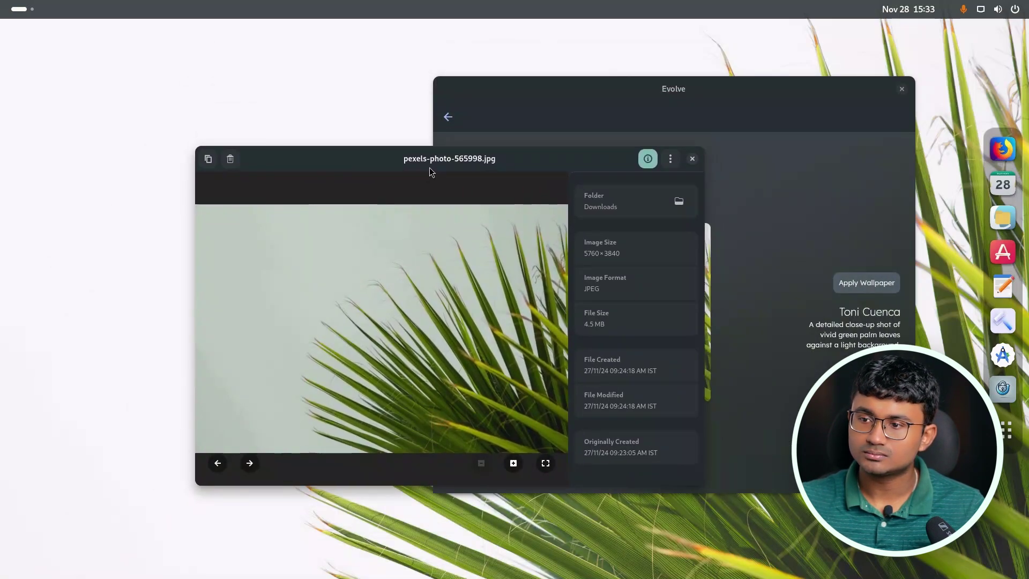
Set pexels-photo-565998.jpg as the desktop background from Image Viewer.
{"action": "right_click", "coordinate": [414, 292]}
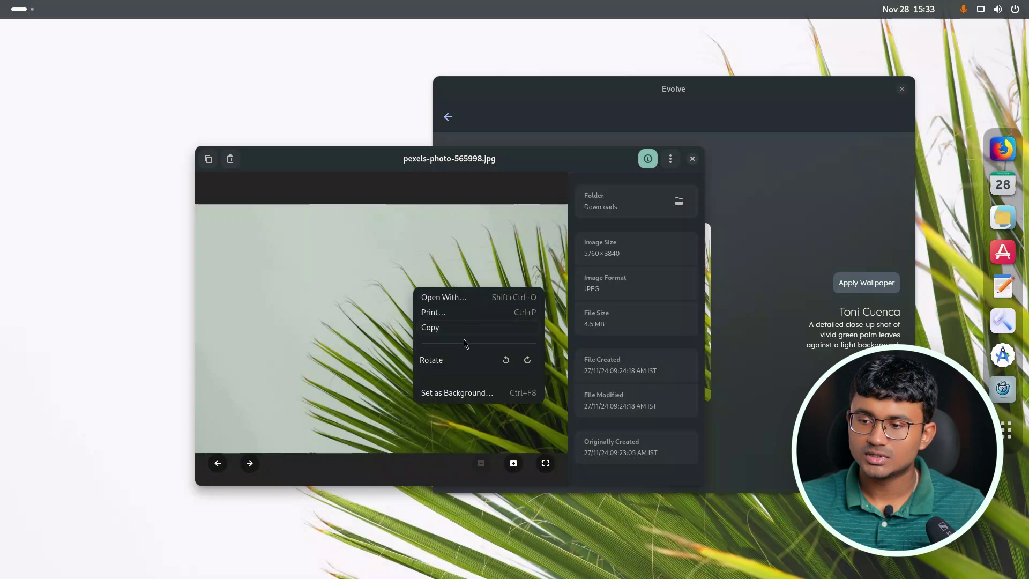
{"action": "left_click", "coordinate": [450, 392]}
{"action": "left_click", "coordinate": [555, 247]}
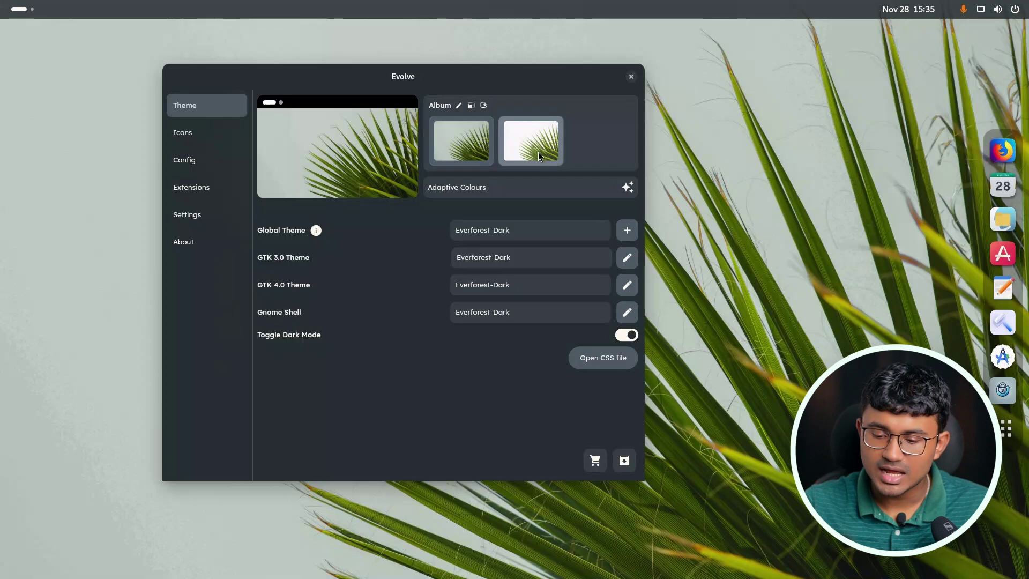
Try the brighter palm wallpaper, keep the grey-green palm image instead, then close Evolve.
{"action": "left_click", "coordinate": [531, 150]}
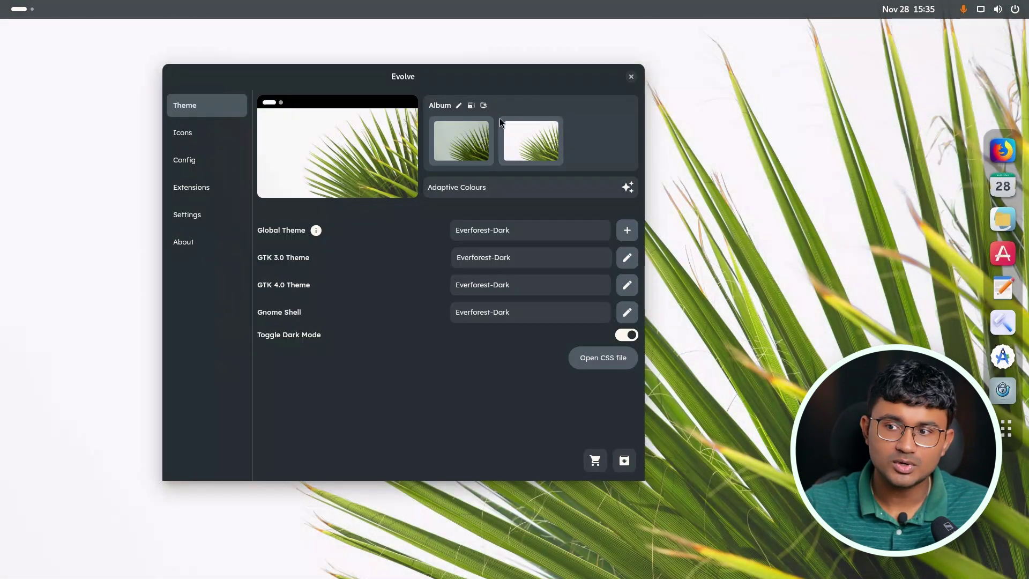
{"action": "left_click", "coordinate": [481, 149]}
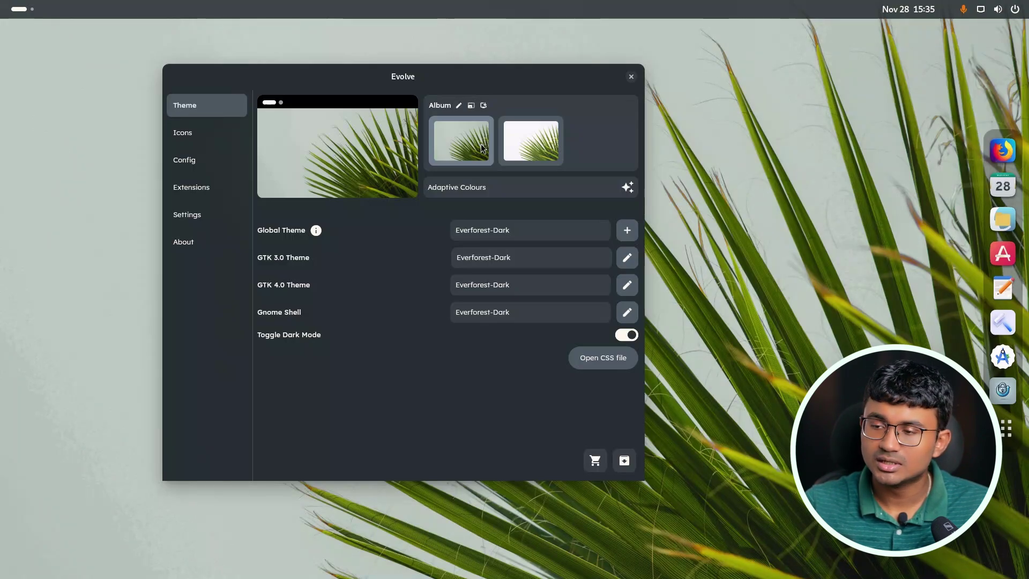
{"action": "left_click_drag", "start_coordinate": [493, 78], "coordinate": [518, 132]}
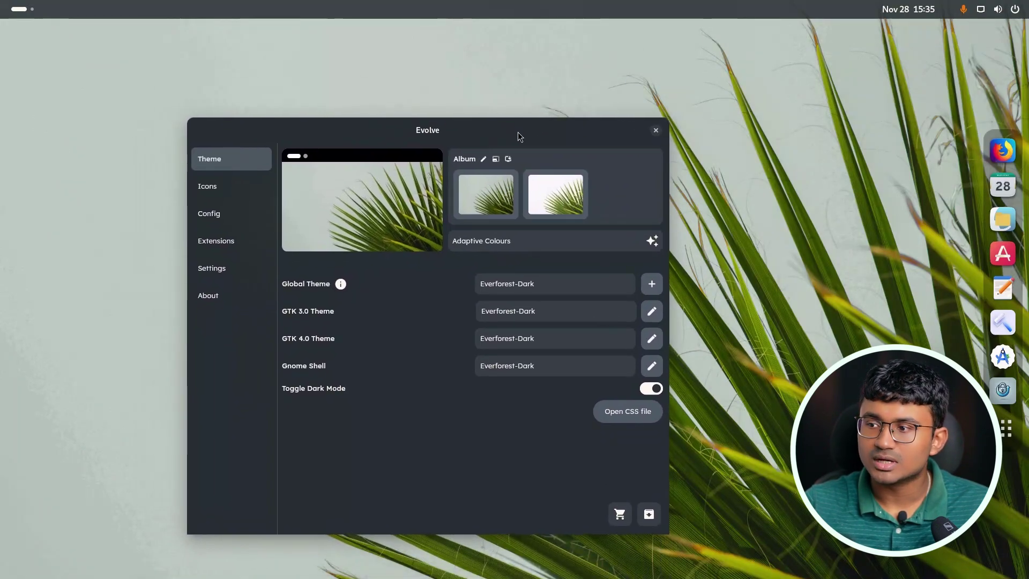
{"action": "left_click", "coordinate": [654, 130]}
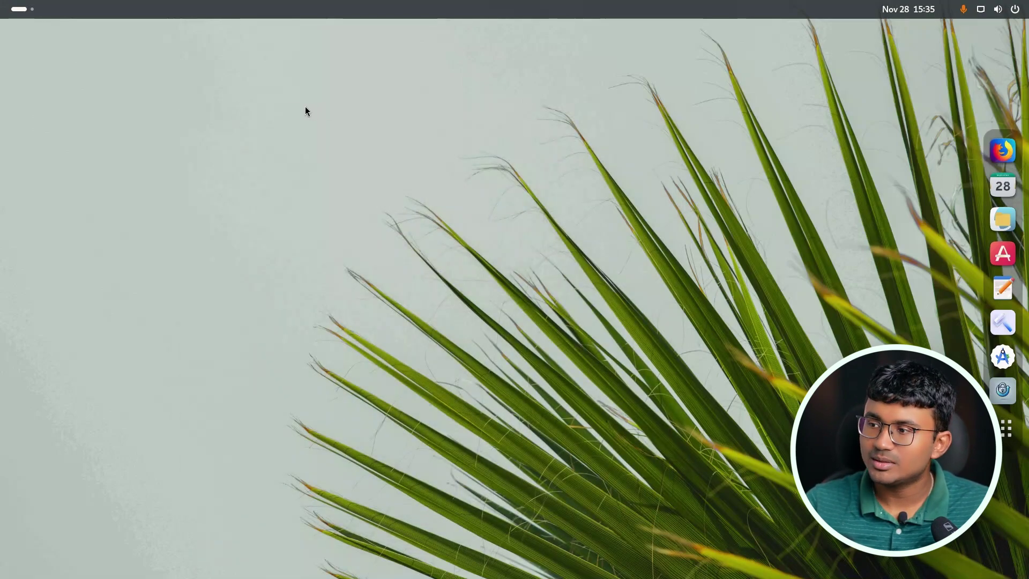
Launch Files from Activities and open the assets folder in Music/Neoforest_x86_64/c1.
{"action": "left_click", "coordinate": [24, 12]}
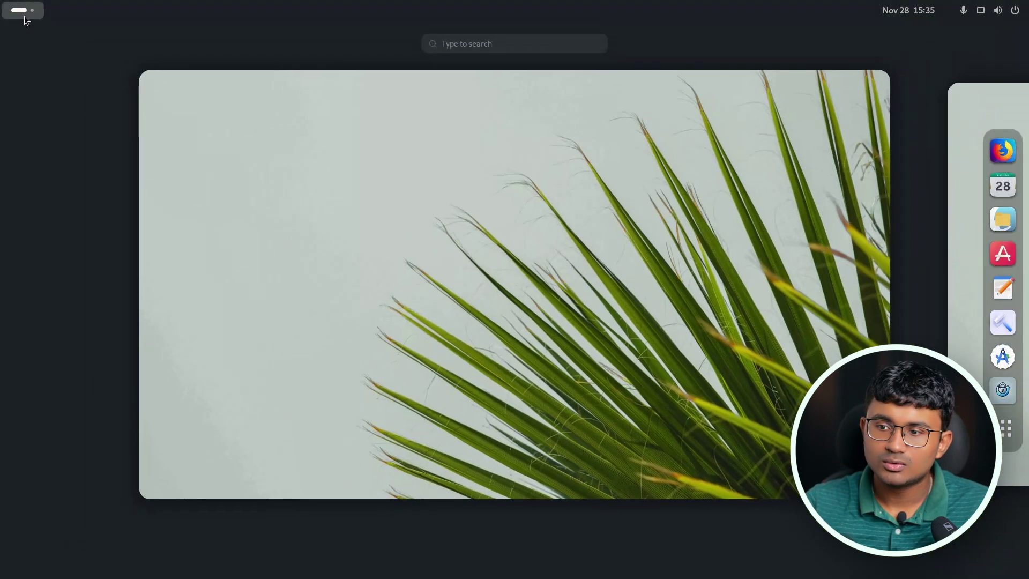
{"action": "left_click", "coordinate": [409, 216]}
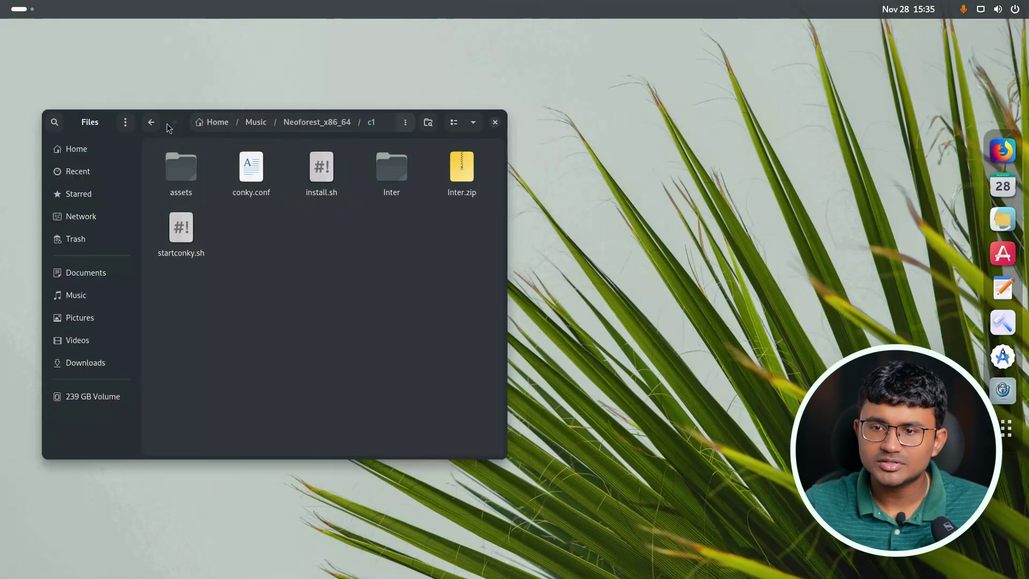
{"action": "left_click_drag", "start_coordinate": [168, 126], "coordinate": [261, 104]}
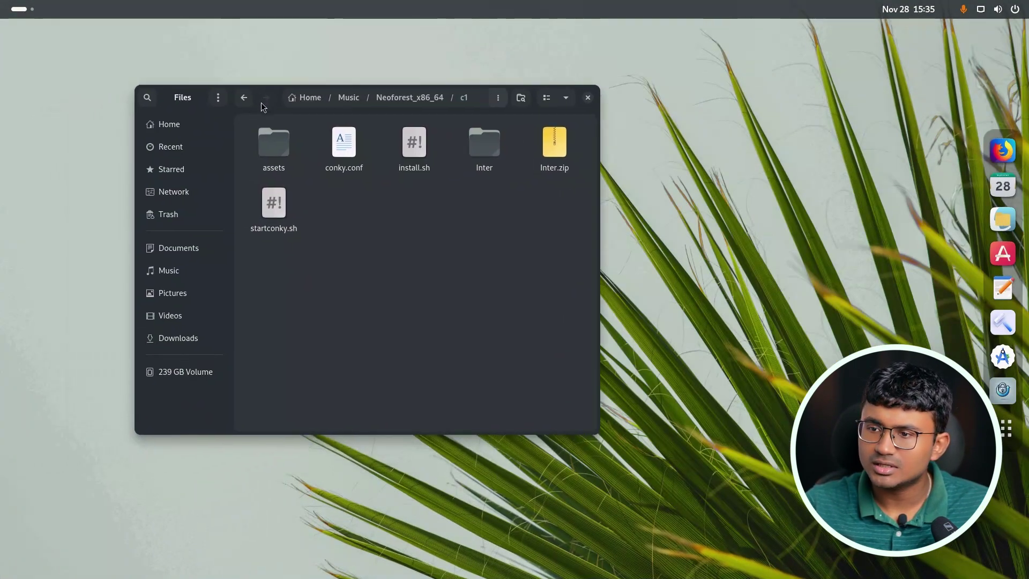
{"action": "double_click", "coordinate": [269, 153]}
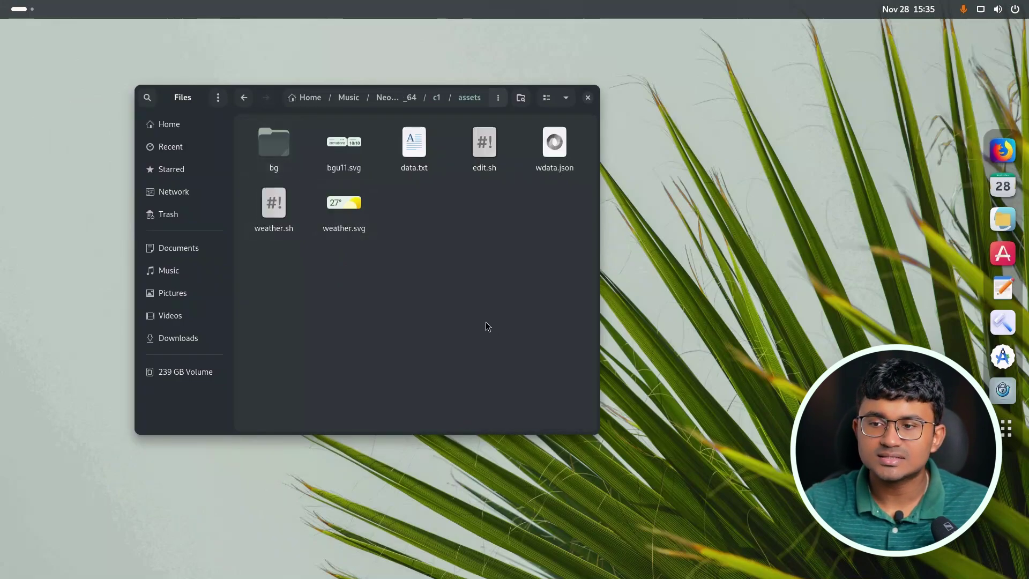
{"action": "double_click", "coordinate": [355, 159]}
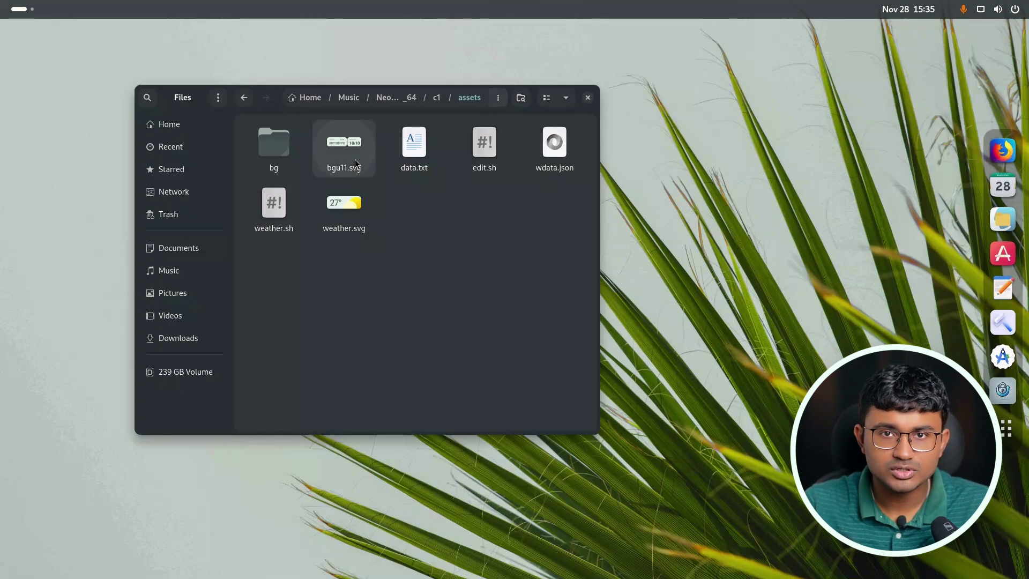
{"action": "left_click_drag", "start_coordinate": [351, 47], "coordinate": [458, 240]}
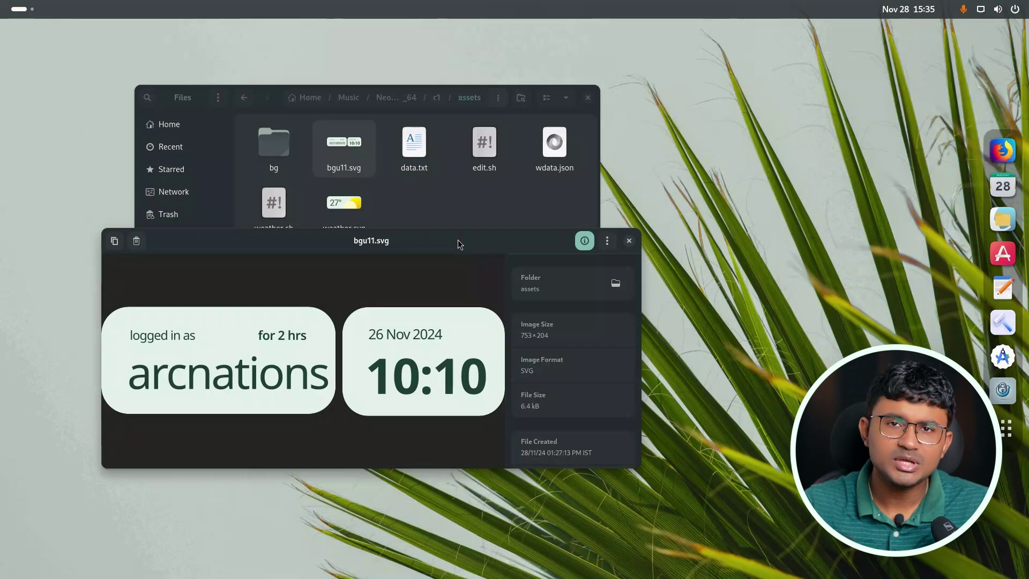
{"action": "left_click", "coordinate": [630, 241]}
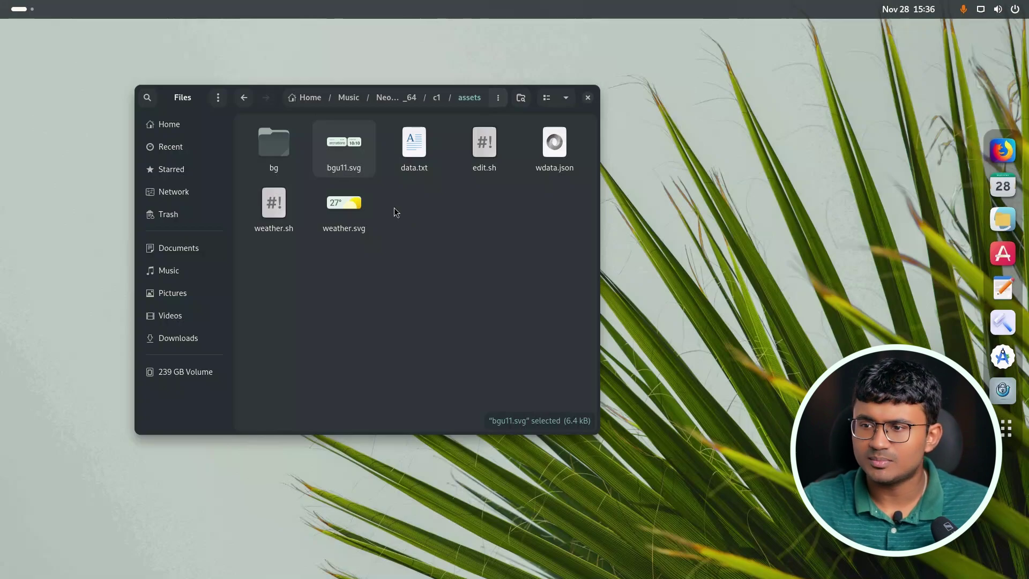
{"action": "left_click", "coordinate": [422, 192]}
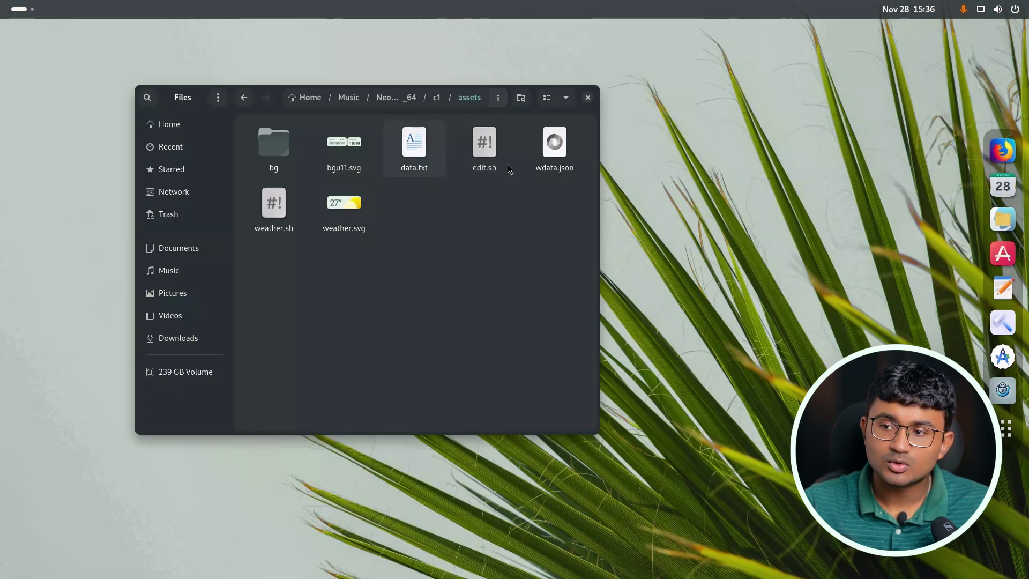
{"action": "double_click", "coordinate": [355, 148]}
{"action": "left_click_drag", "start_coordinate": [201, 33], "coordinate": [315, 148]}
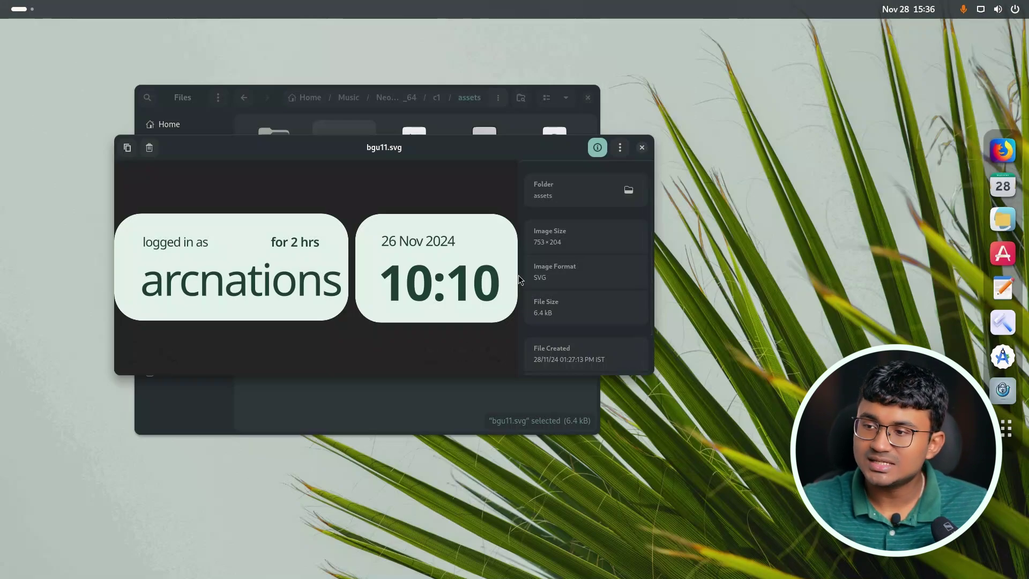
{"action": "left_click", "coordinate": [641, 147]}
{"action": "double_click", "coordinate": [343, 206]}
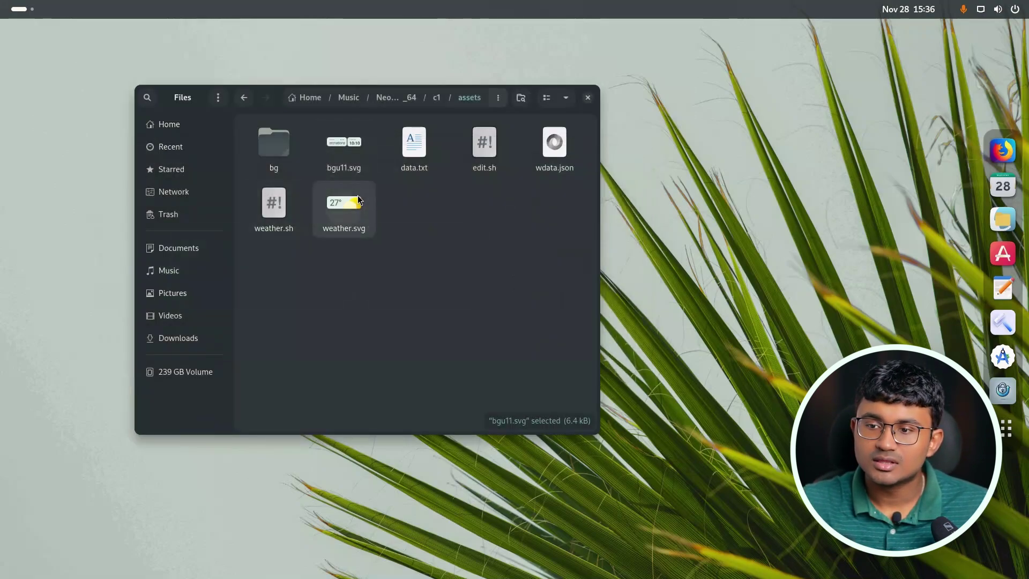
{"action": "left_click_drag", "start_coordinate": [323, 67], "coordinate": [367, 227]}
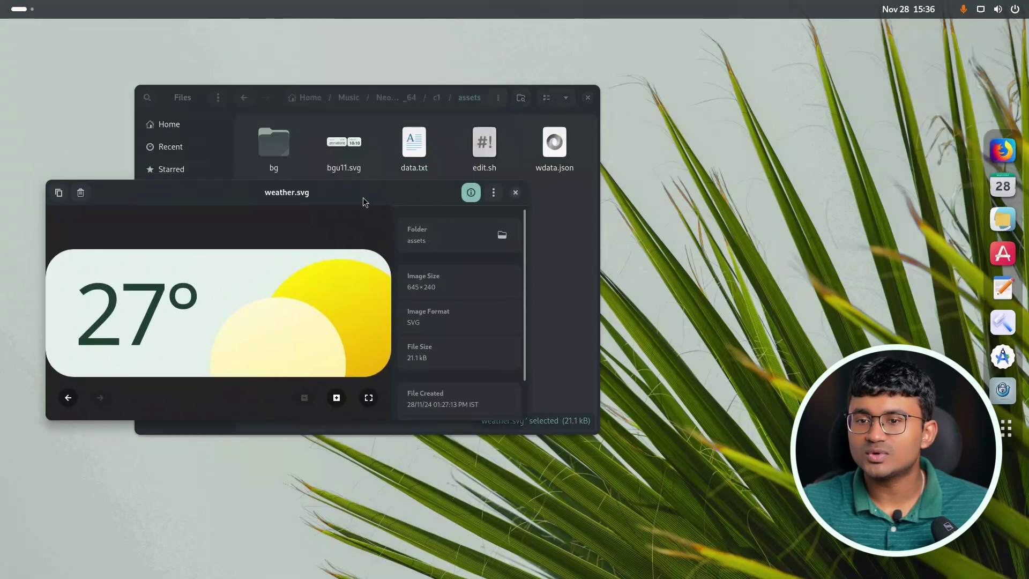
{"action": "left_click", "coordinate": [515, 194]}
Open a terminal in assets, run edit.sh, then rerun it as ./assets/edit.sh from c1.
{"action": "right_click", "coordinate": [450, 234]}
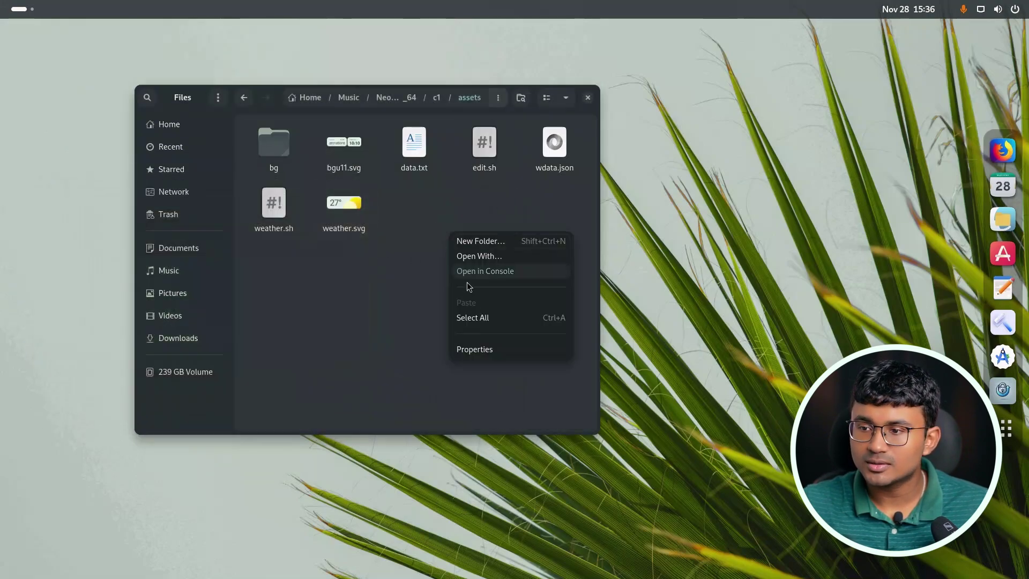
{"action": "left_click", "coordinate": [484, 273]}
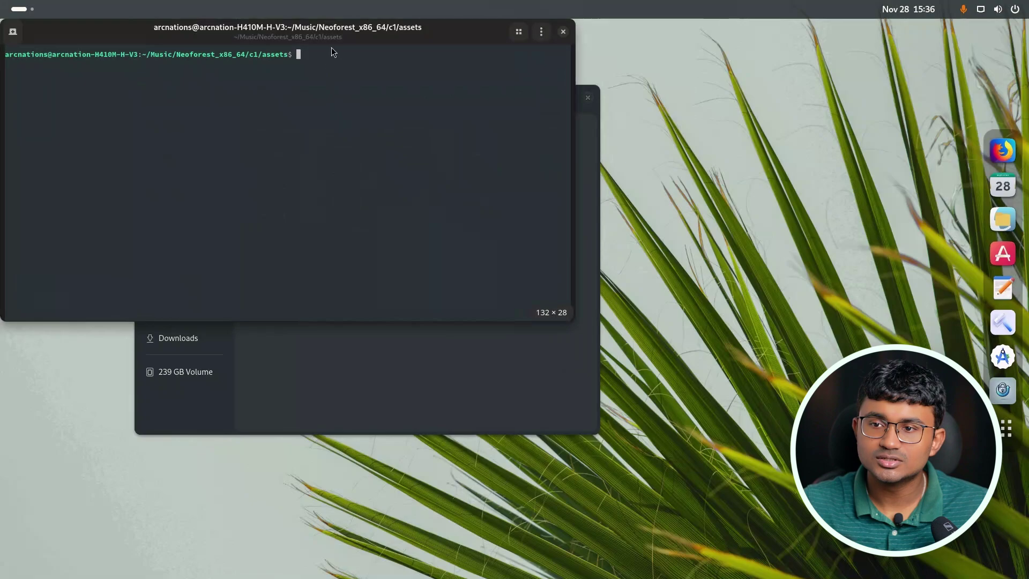
{"action": "type", "text": "./edit.sh"}
{"action": "key", "text": "Return"}
{"action": "left_click_drag", "start_coordinate": [552, 189], "coordinate": [594, 211]}
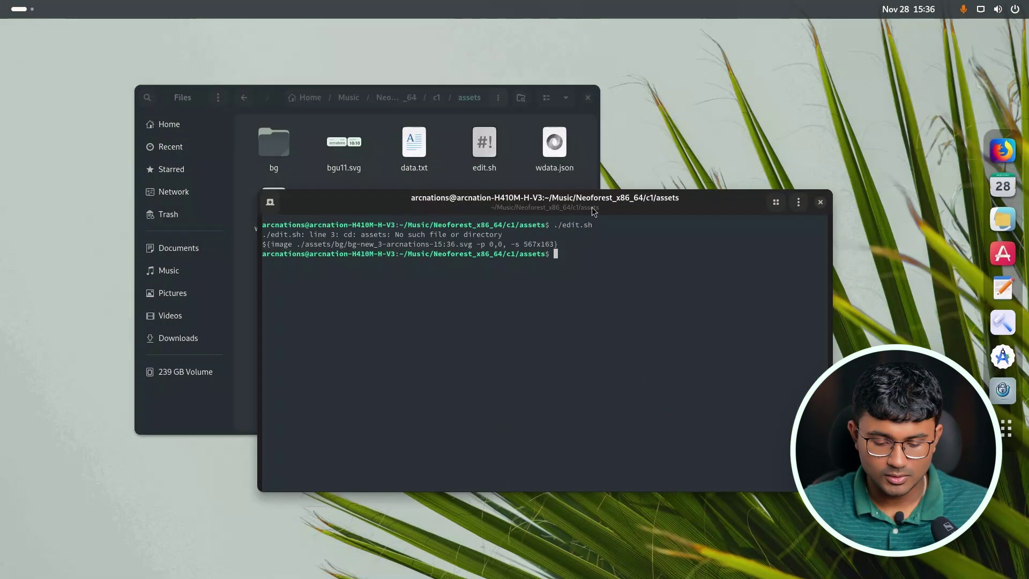
{"action": "type", "text": "cd .."}
{"action": "key", "text": "Return"}
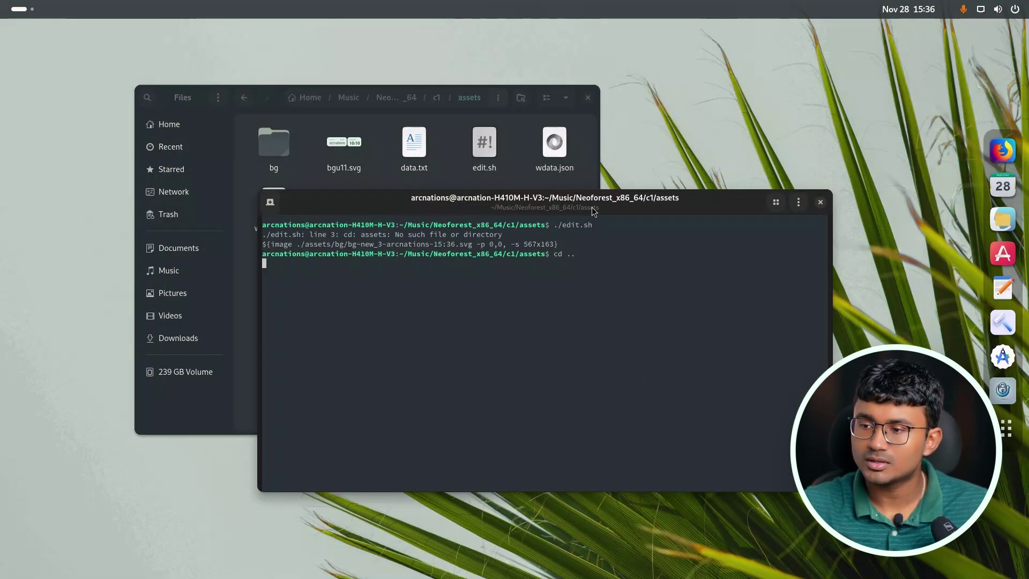
{"action": "type", "text": "./as"}
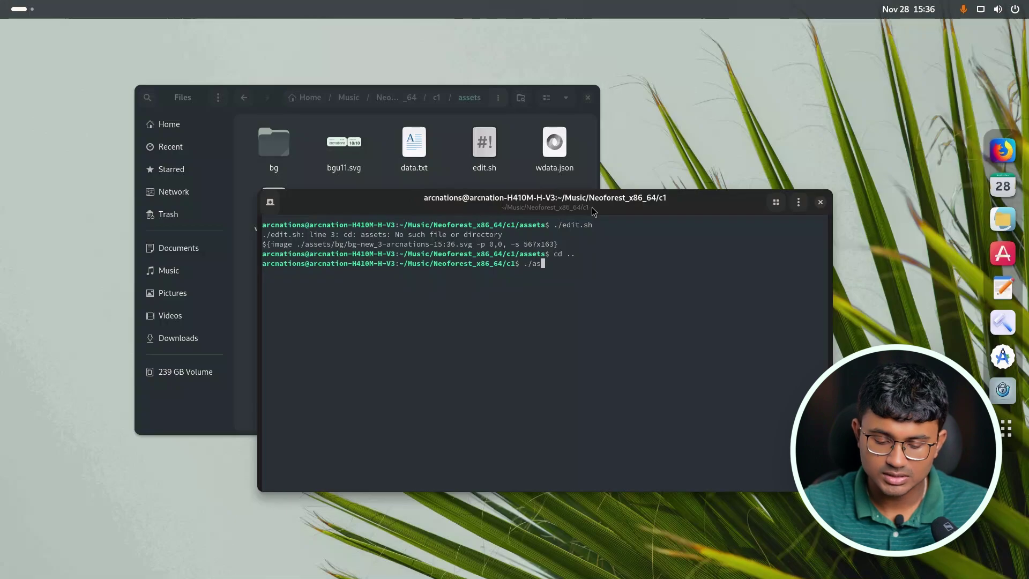
{"action": "type", "text": "sets/edit.sh"}
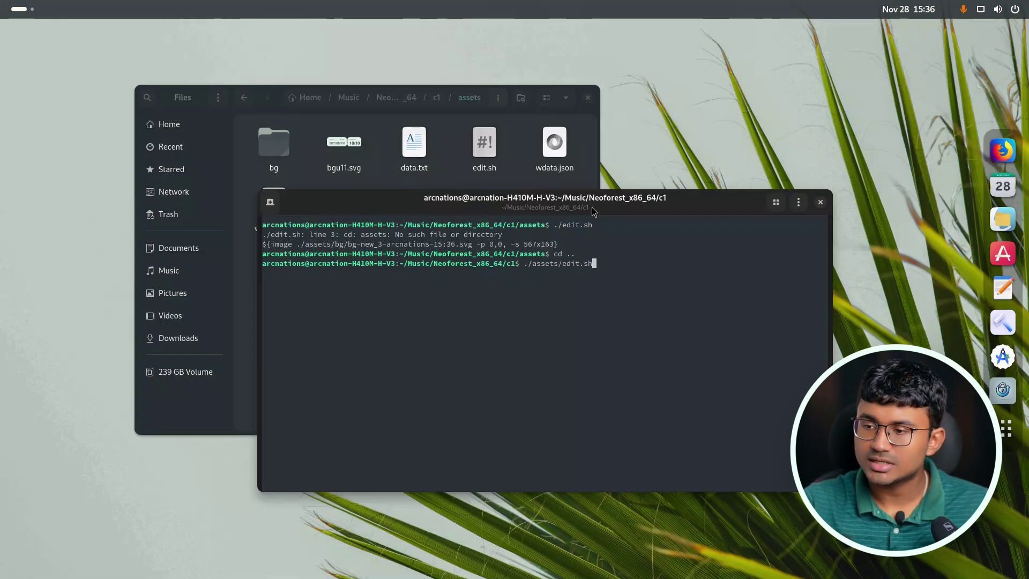
{"action": "key", "text": "Return"}
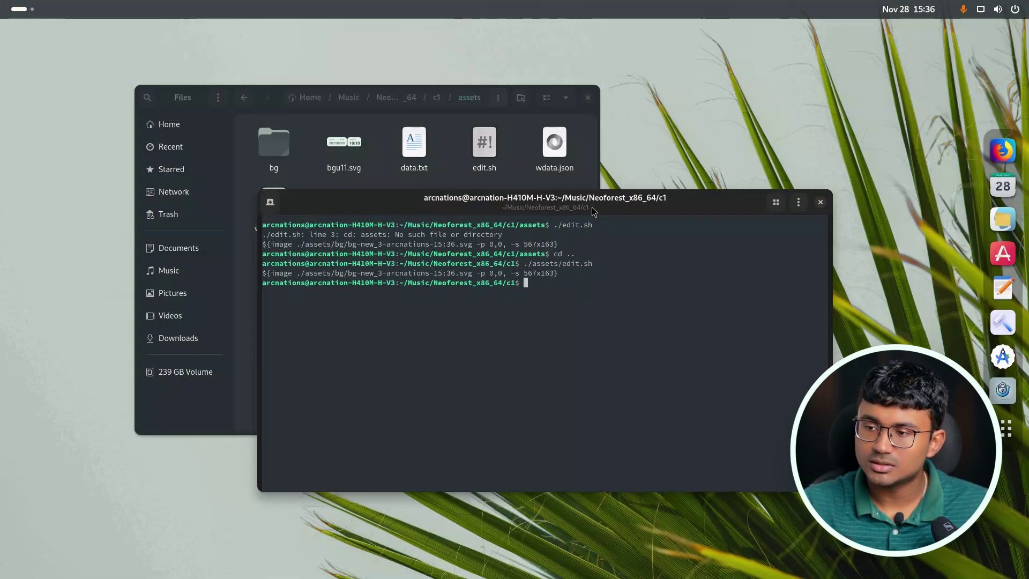
Open the bg folder and preview the generated widget SVG.
{"action": "left_click", "coordinate": [261, 142]}
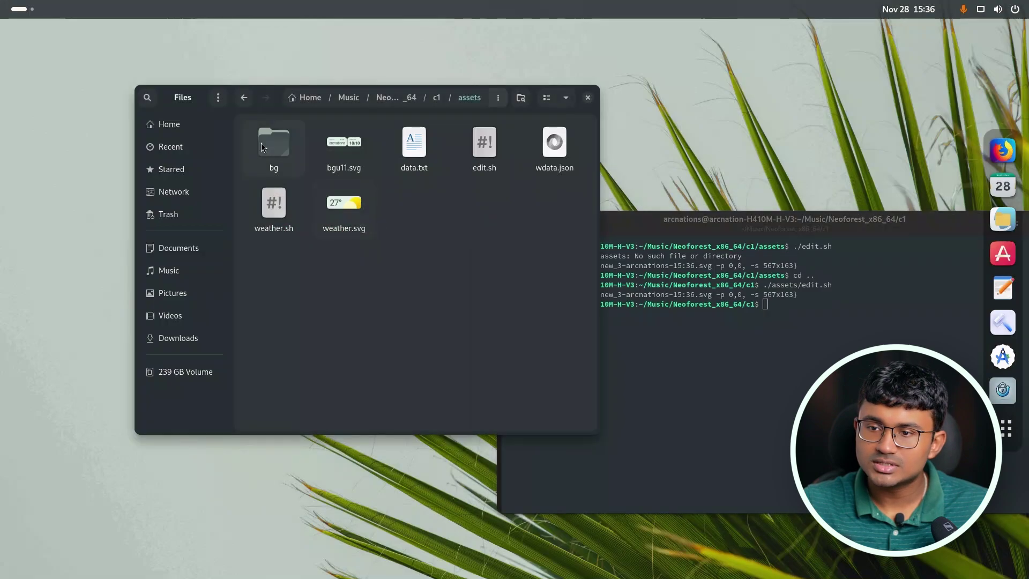
{"action": "double_click", "coordinate": [261, 142]}
{"action": "left_click", "coordinate": [292, 189]}
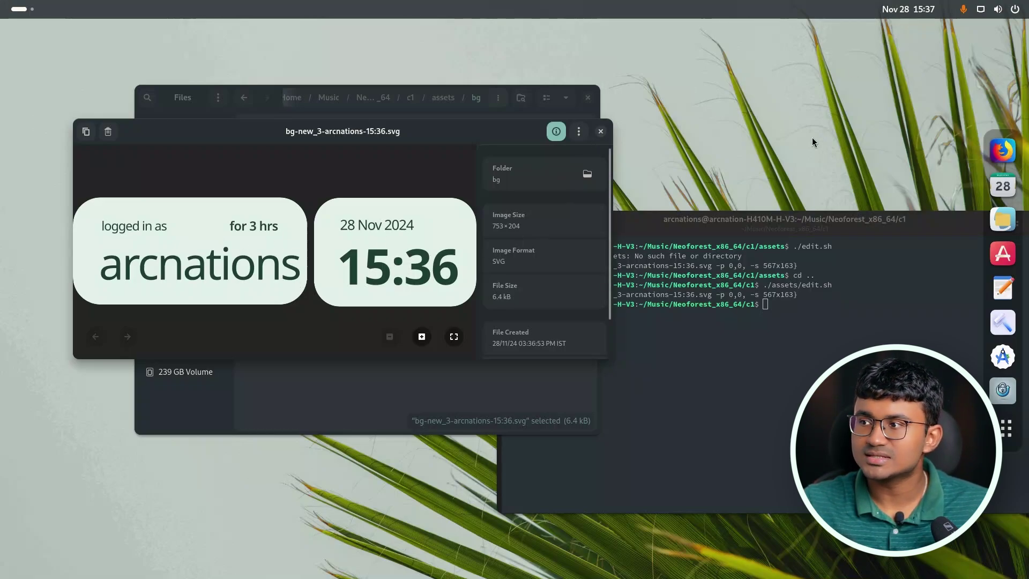
{"action": "left_click", "coordinate": [601, 132]}
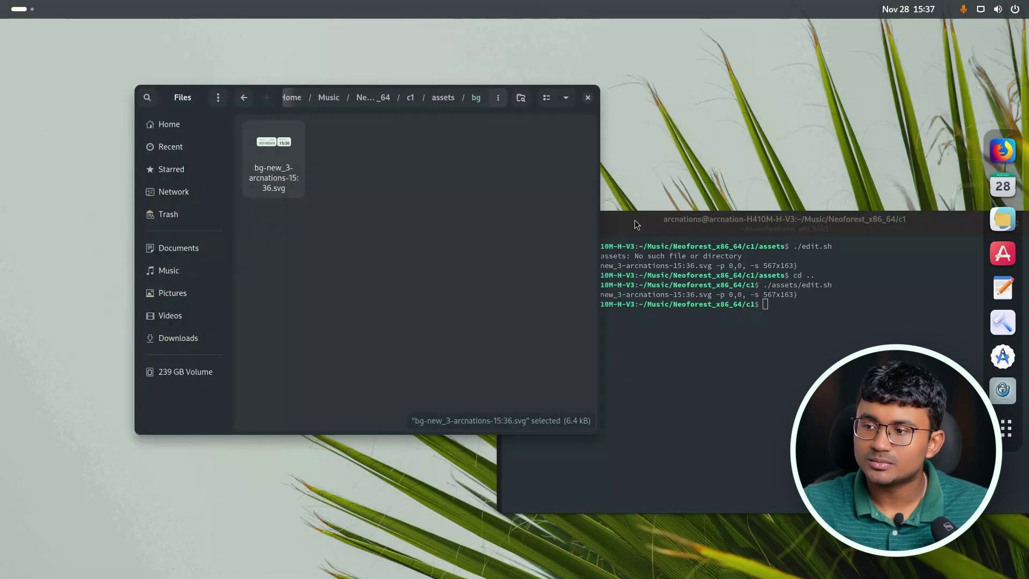
{"action": "left_click_drag", "start_coordinate": [634, 219], "coordinate": [505, 215]}
{"action": "left_click", "coordinate": [405, 159]}
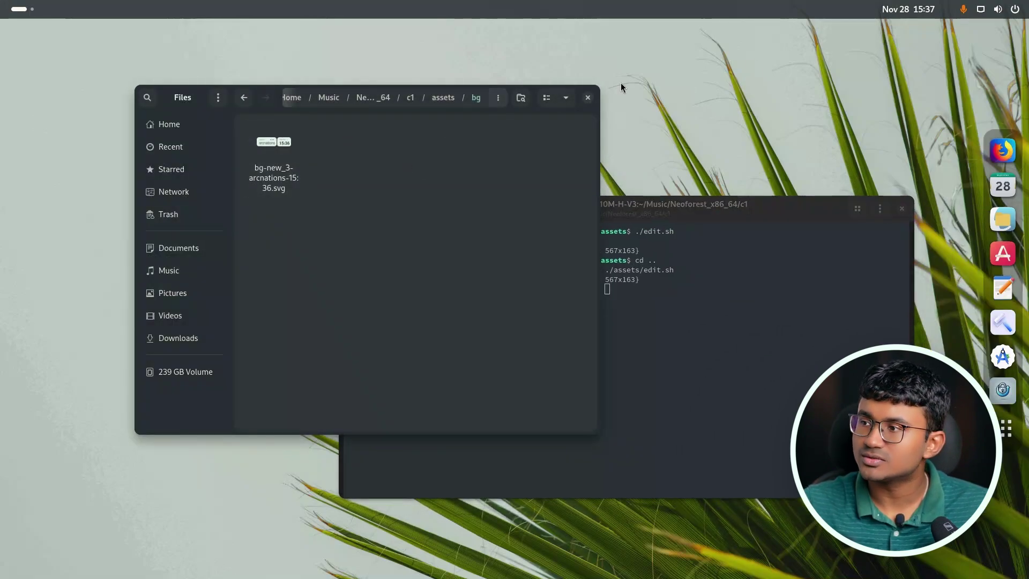
Trash bg-new_3-arcnations-15:36.svg, return to assets, and check the image size in the terminal output.
{"action": "left_click", "coordinate": [273, 156]}
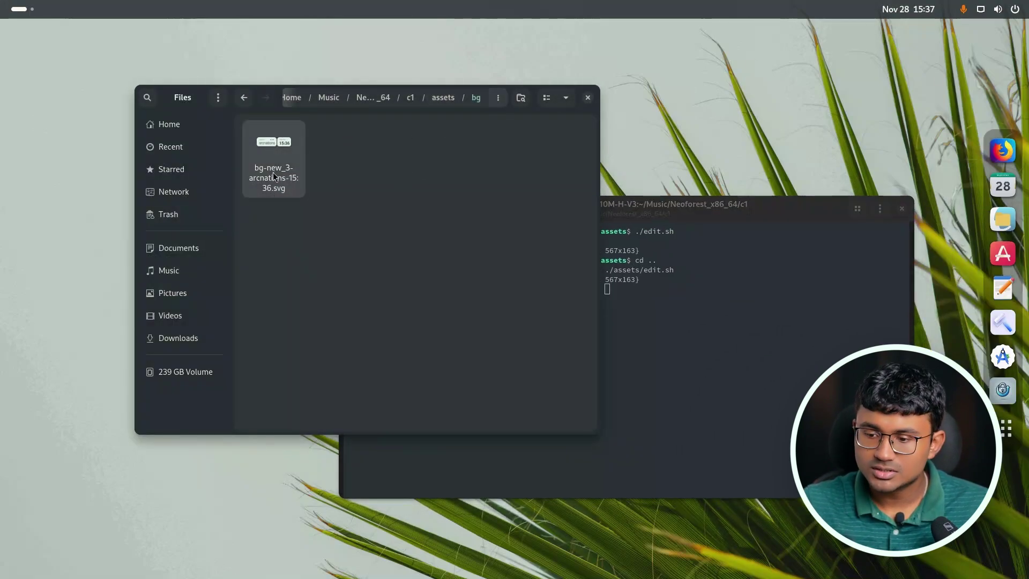
{"action": "key", "text": "Delete"}
{"action": "left_click", "coordinate": [444, 97]}
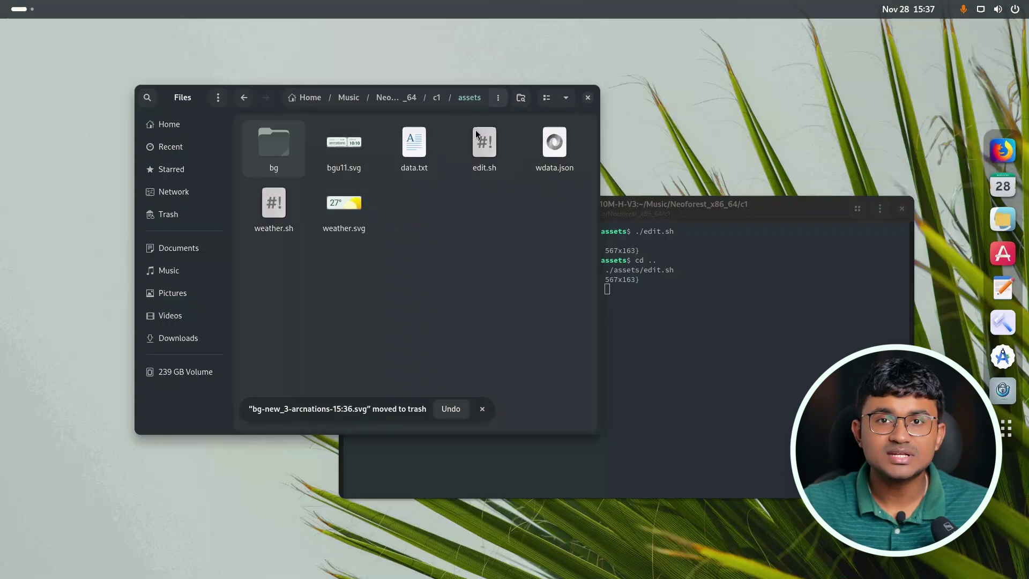
{"action": "left_click_drag", "start_coordinate": [716, 220], "coordinate": [604, 234]}
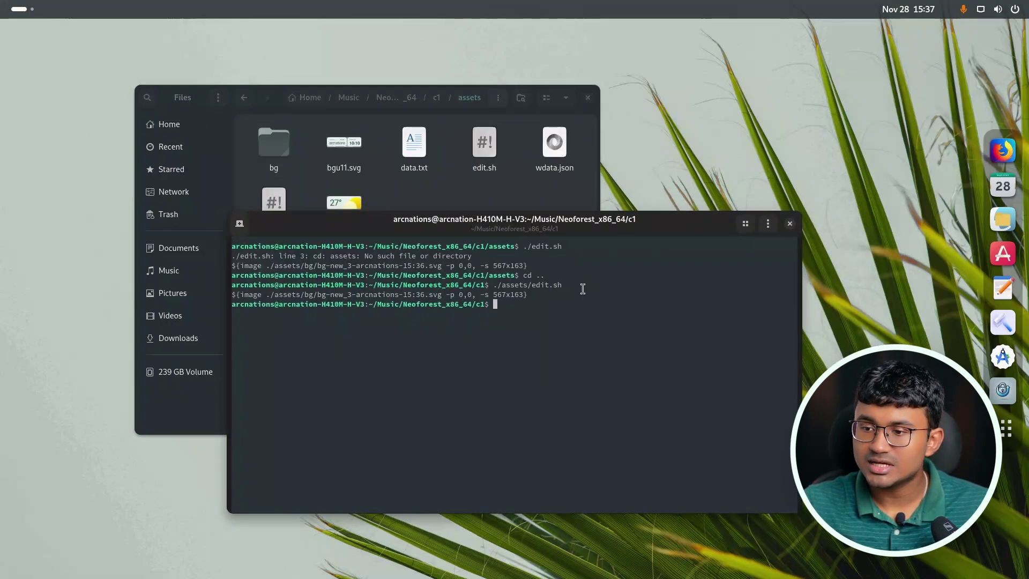
{"action": "left_click_drag", "start_coordinate": [546, 295], "coordinate": [231, 294]}
{"action": "left_click", "coordinate": [225, 298]}
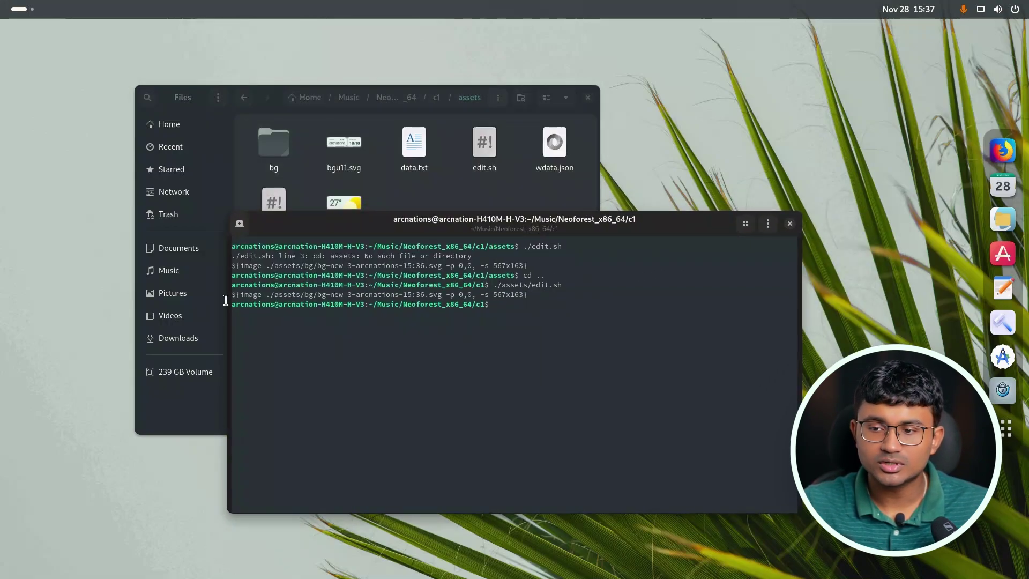
{"action": "left_click_drag", "start_coordinate": [491, 291], "coordinate": [518, 294]}
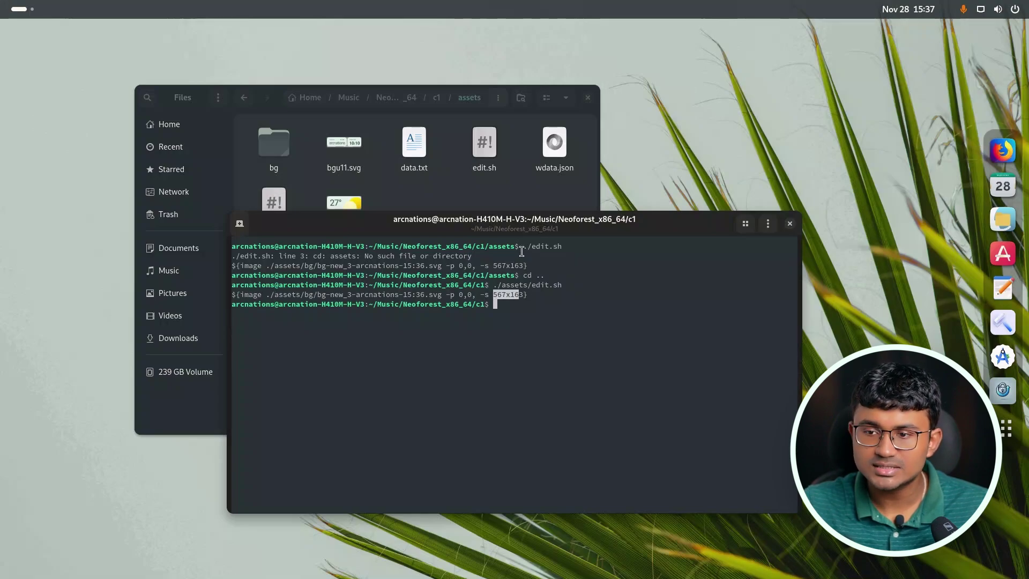
{"action": "left_click_drag", "start_coordinate": [498, 226], "coordinate": [495, 305]}
{"action": "left_click", "coordinate": [470, 249]}
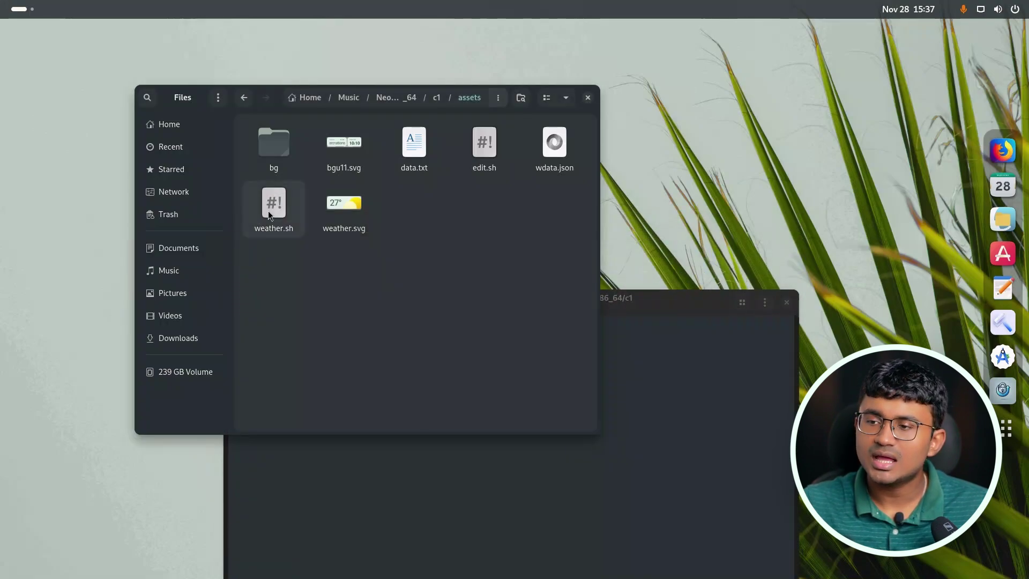
Open weather.sh in Text Editor and review the script, including the echo command on line 17.
{"action": "double_click", "coordinate": [269, 212]}
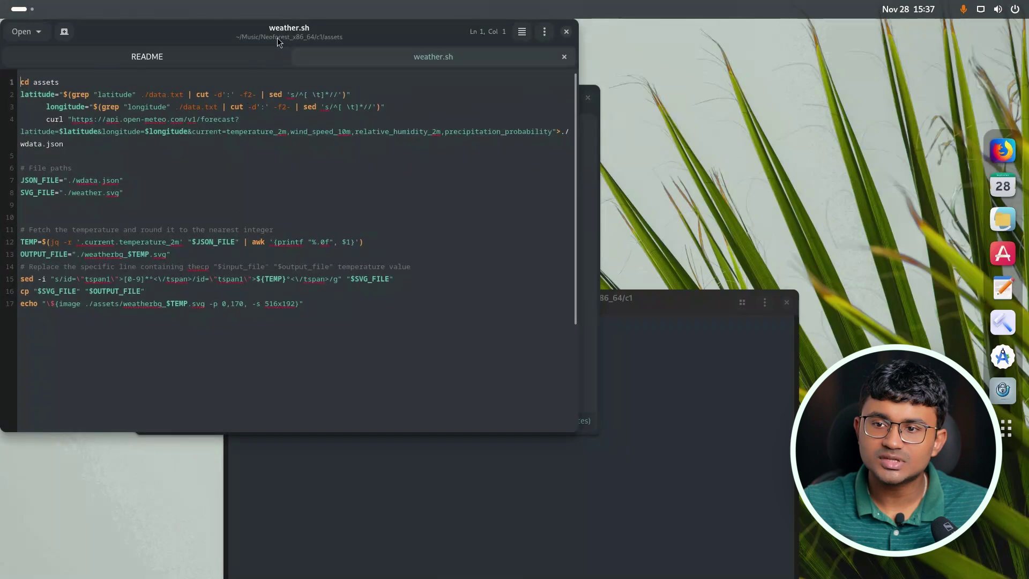
{"action": "left_click_drag", "start_coordinate": [278, 46], "coordinate": [361, 138]}
{"action": "left_click_drag", "start_coordinate": [436, 433], "coordinate": [83, 170]}
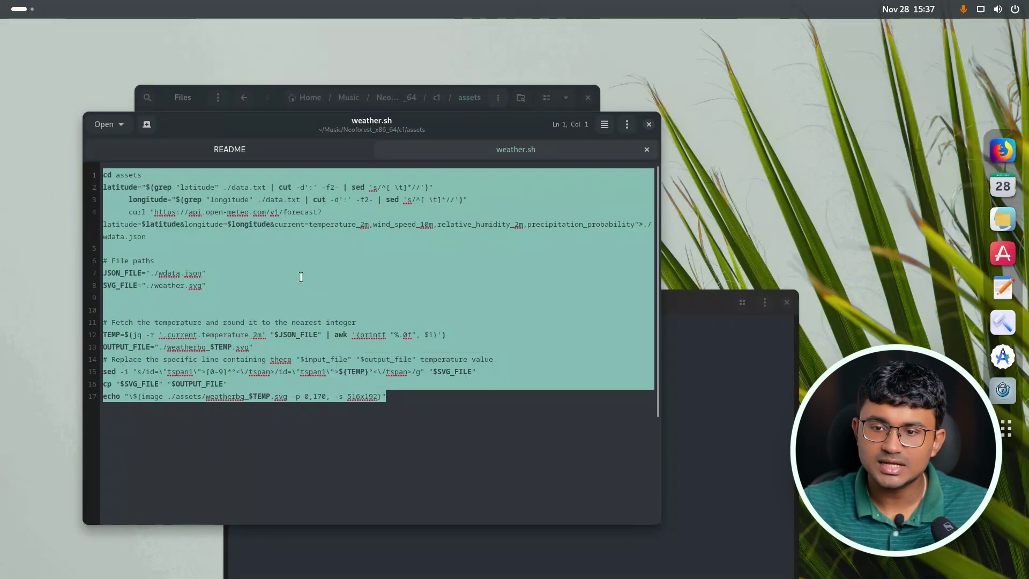
{"action": "left_click", "coordinate": [258, 274]}
{"action": "left_click_drag", "start_coordinate": [464, 142], "coordinate": [813, 237]}
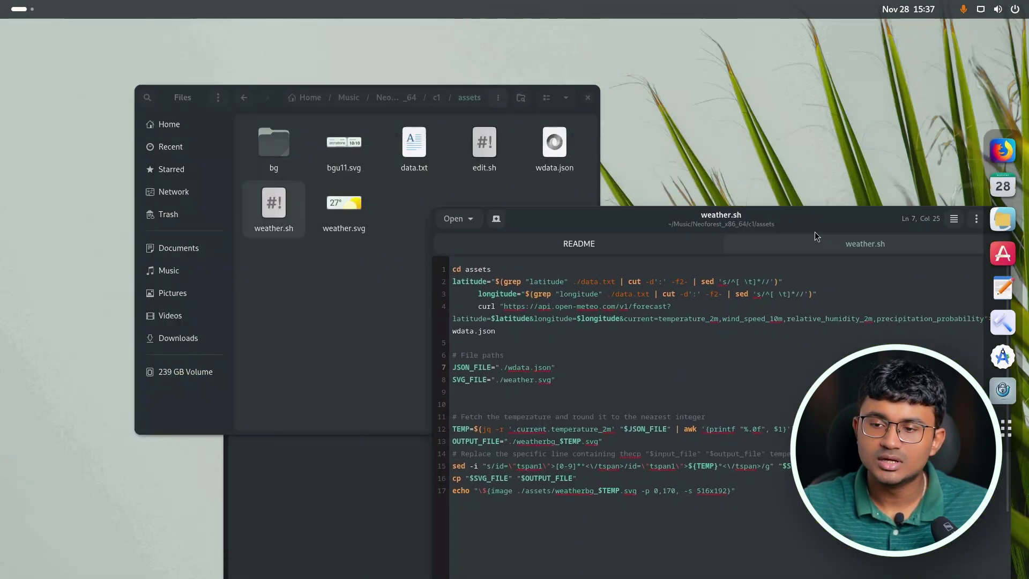
{"action": "left_click_drag", "start_coordinate": [622, 214], "coordinate": [365, 108]}
{"action": "left_click_drag", "start_coordinate": [474, 384], "coordinate": [190, 384]}
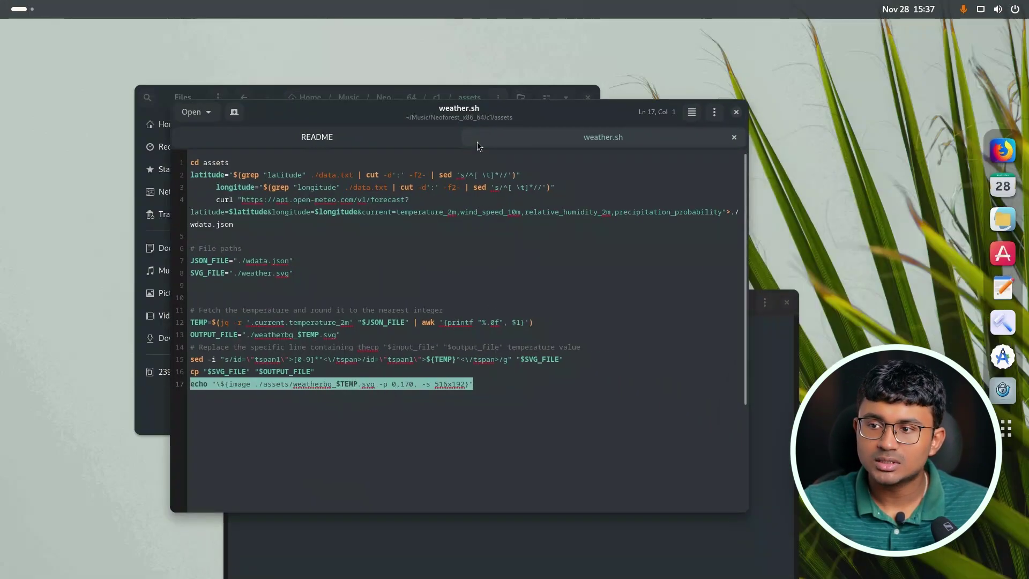
Open data.txt with its 22.57 latitude and 88.36 longitude in the editor.
{"action": "left_click_drag", "start_coordinate": [477, 141], "coordinate": [694, 90]}
{"action": "left_click", "coordinate": [358, 242]}
{"action": "double_click", "coordinate": [416, 170]}
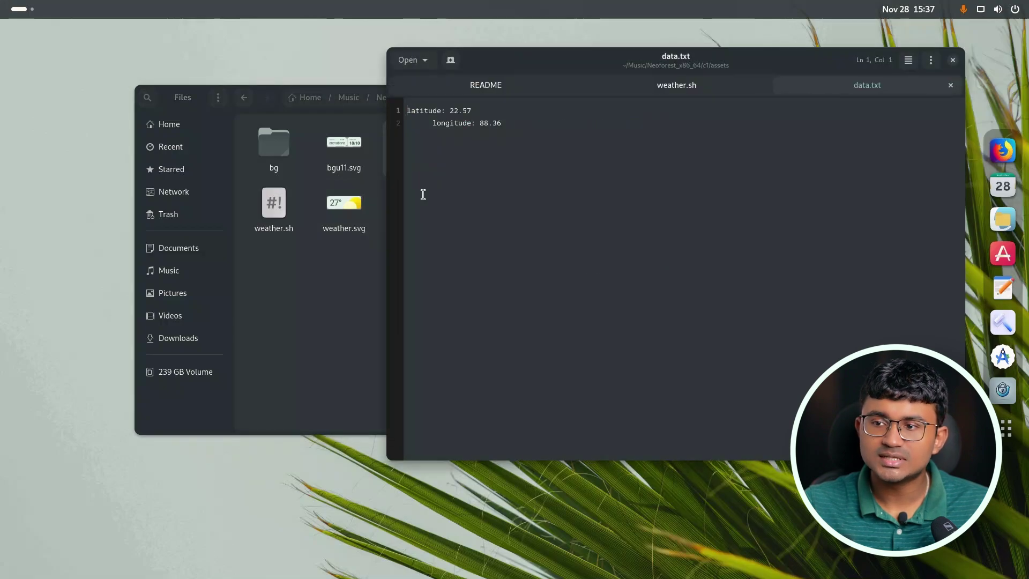
{"action": "left_click_drag", "start_coordinate": [583, 47], "coordinate": [397, 84]}
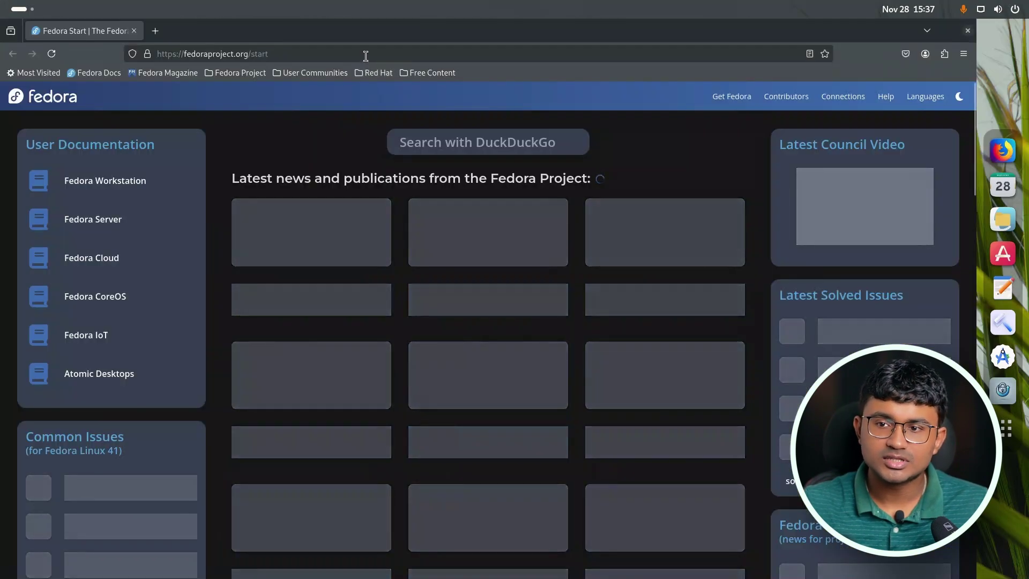
Search 'latitude longitude of switzerland' and select the result 46.8182° N, 8.2275° E.
{"action": "left_click", "coordinate": [366, 55]}
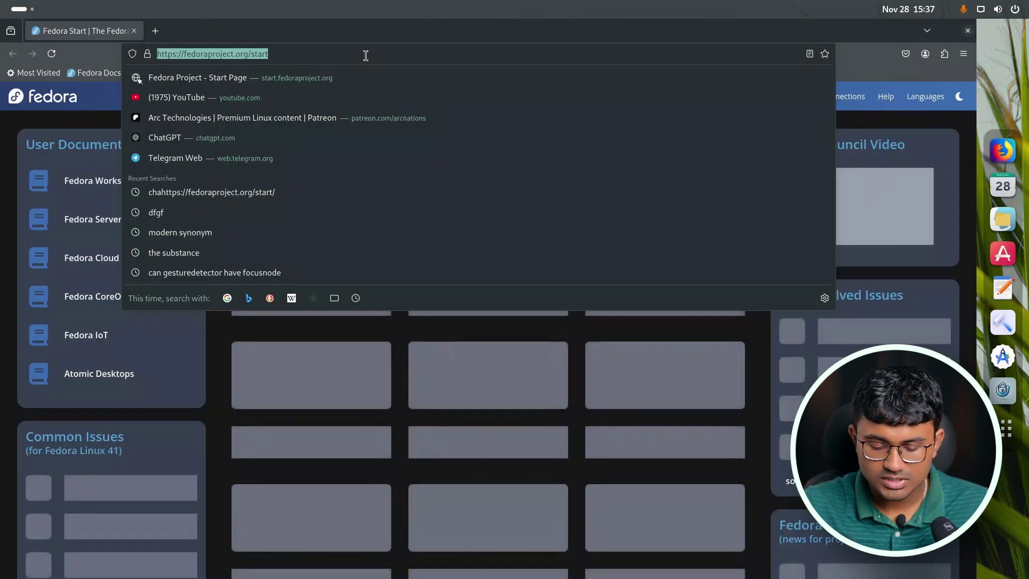
{"action": "type", "text": "swit"}
{"action": "key", "text": "Down"}
{"action": "key", "text": "Return"}
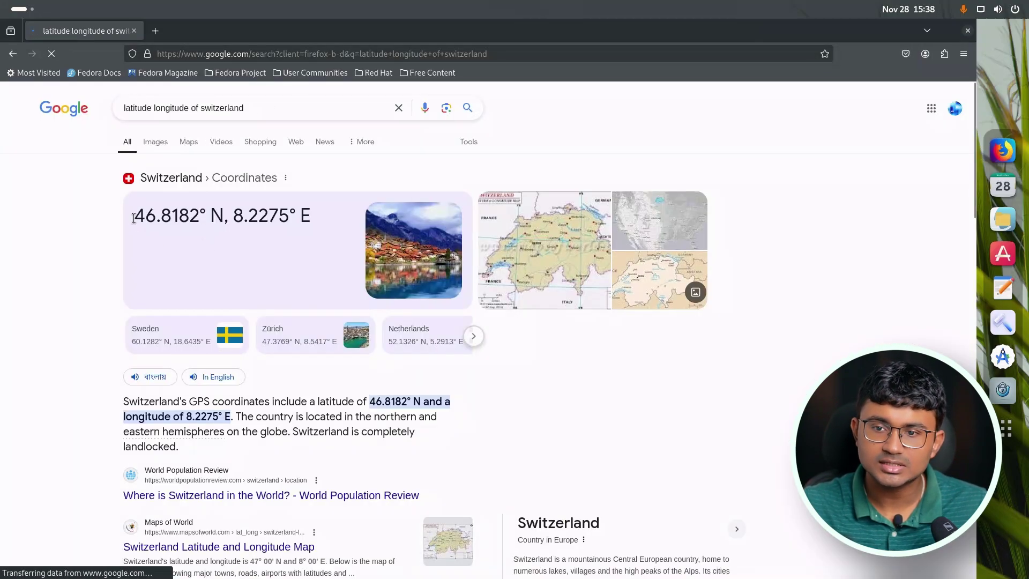
{"action": "left_click_drag", "start_coordinate": [132, 215], "coordinate": [312, 218]}
Hide Firefox and select the latitude and longitude lines in data.txt.
{"action": "key", "text": "super+Down"}
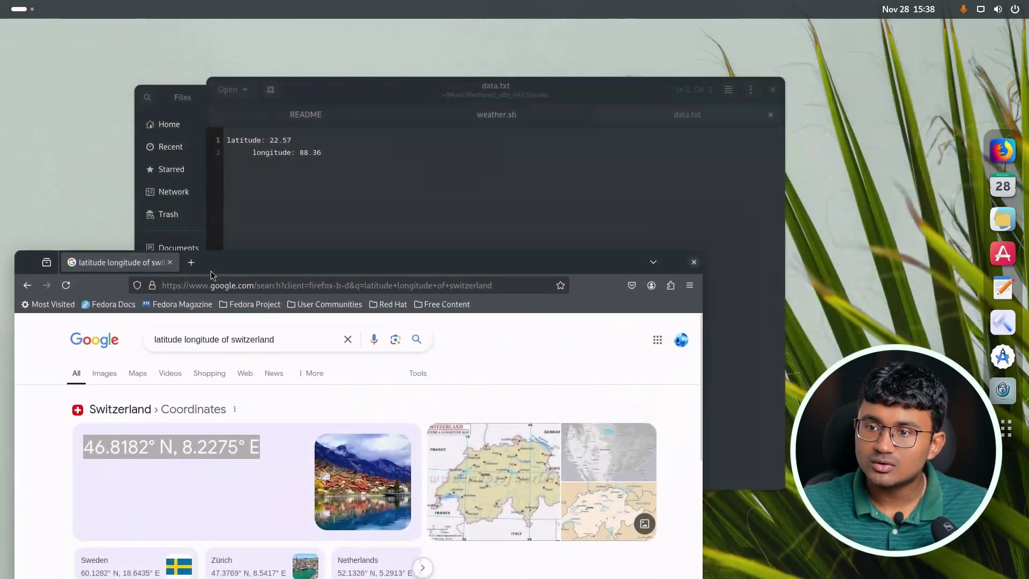
{"action": "key", "text": "super+h"}
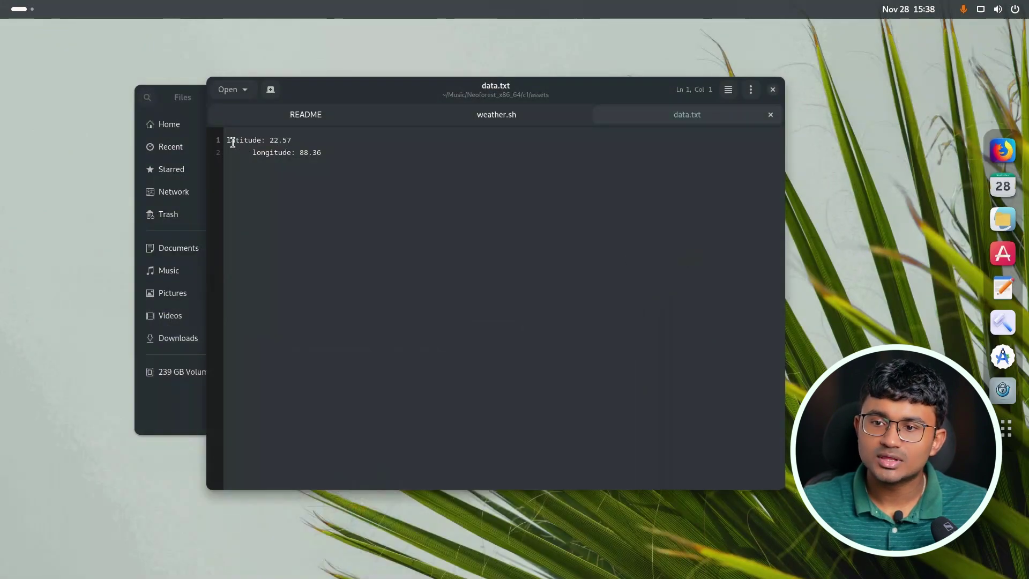
{"action": "left_click_drag", "start_coordinate": [233, 142], "coordinate": [383, 167]}
{"action": "left_click", "coordinate": [382, 167]}
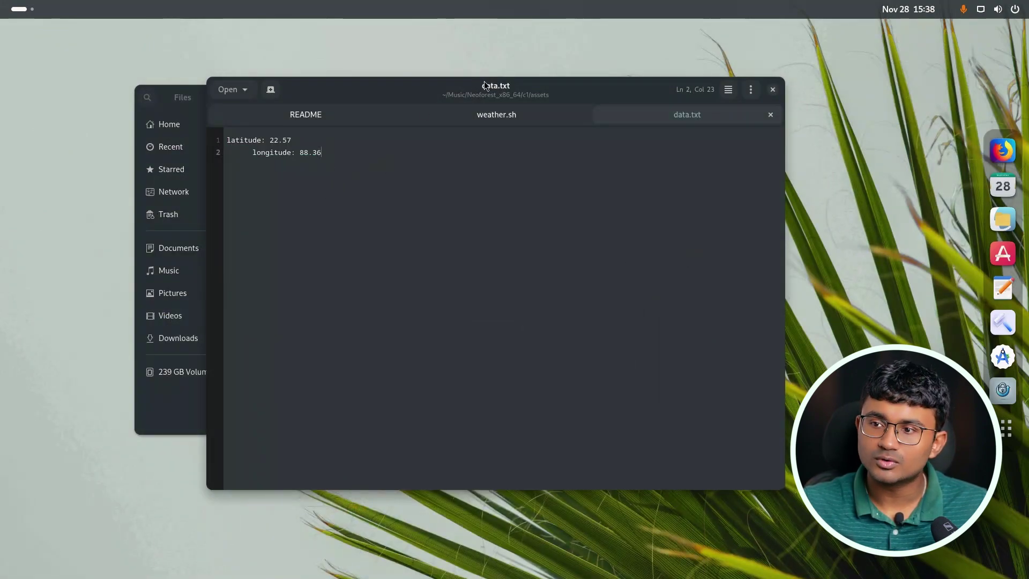
{"action": "left_click_drag", "start_coordinate": [484, 82], "coordinate": [440, 252]}
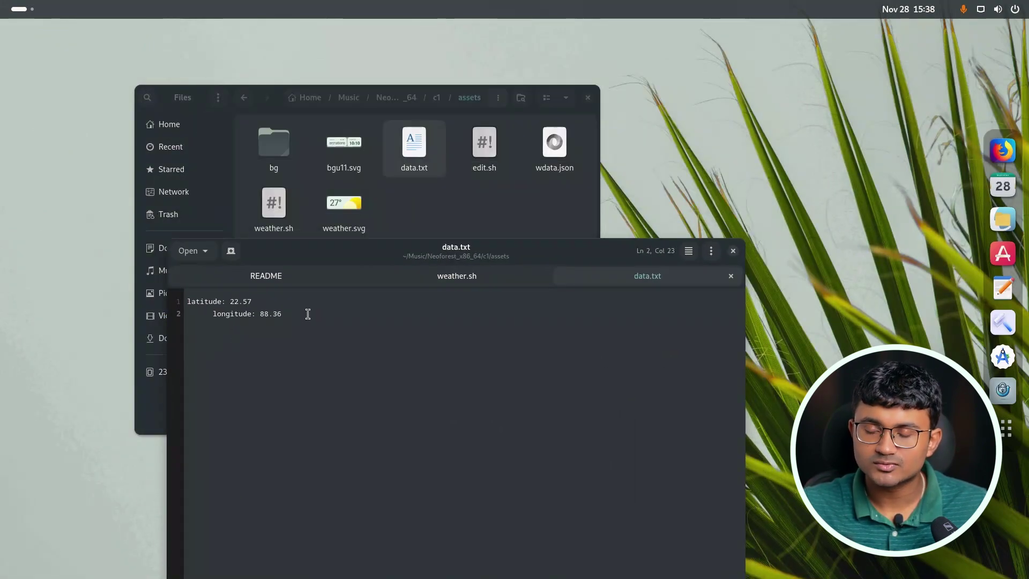
{"action": "left_click_drag", "start_coordinate": [307, 314], "coordinate": [161, 301]}
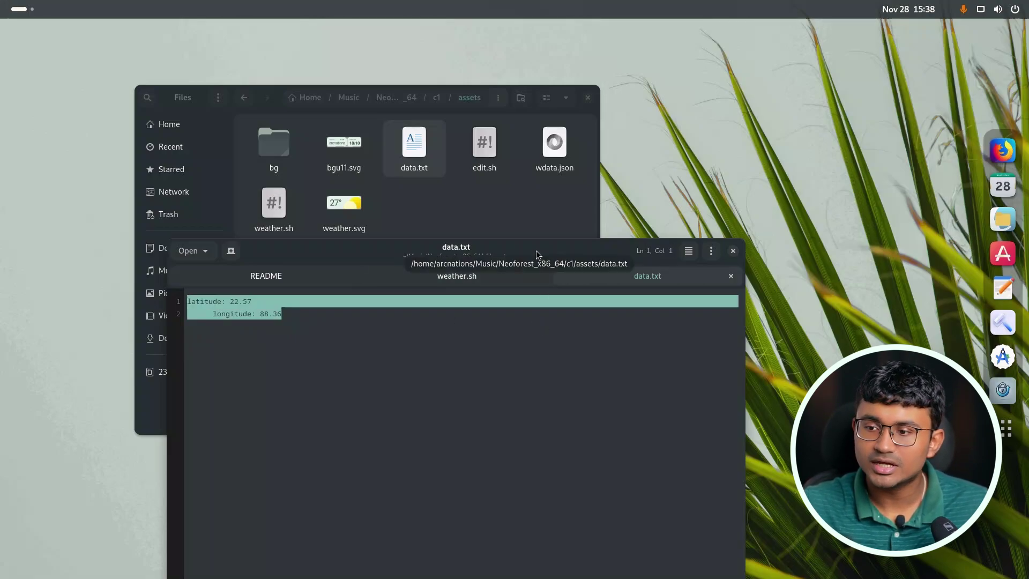
{"action": "left_click_drag", "start_coordinate": [536, 251], "coordinate": [629, 273]}
Check the Inter font folder in c1, then trash it while keeping Inter.zip.
{"action": "left_click", "coordinate": [564, 230]}
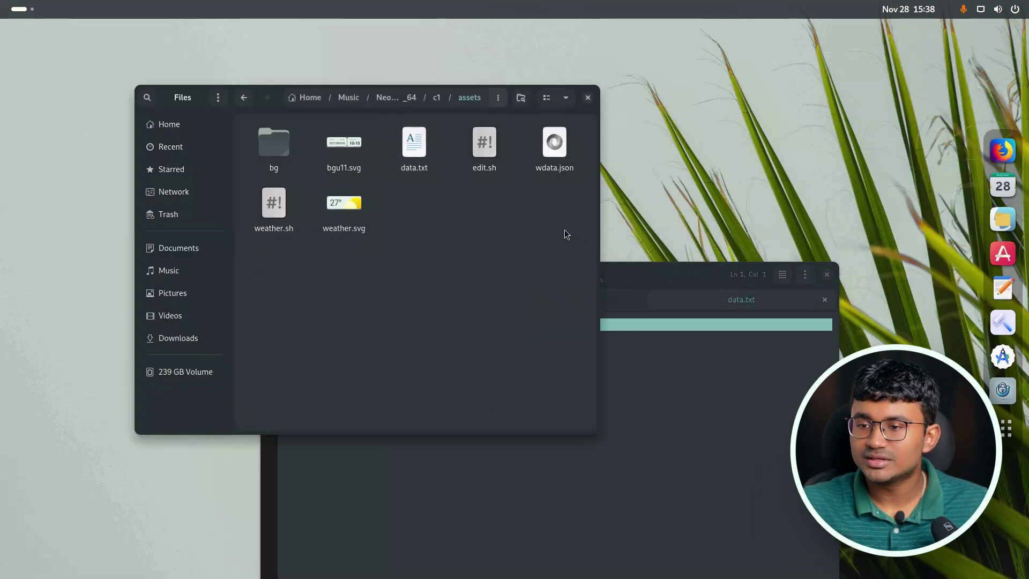
{"action": "left_click_drag", "start_coordinate": [375, 272], "coordinate": [337, 233]}
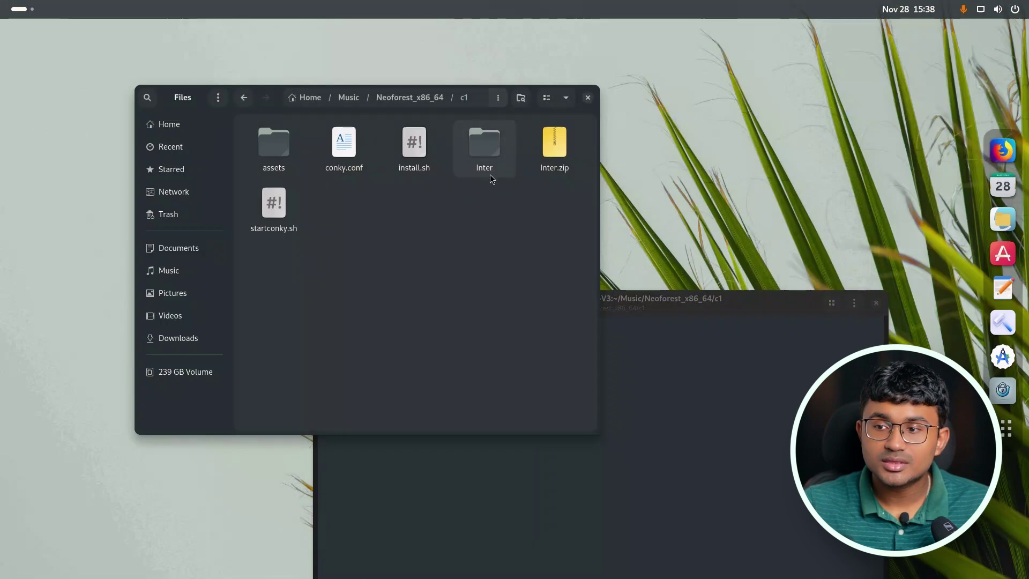
{"action": "double_click", "coordinate": [485, 173]}
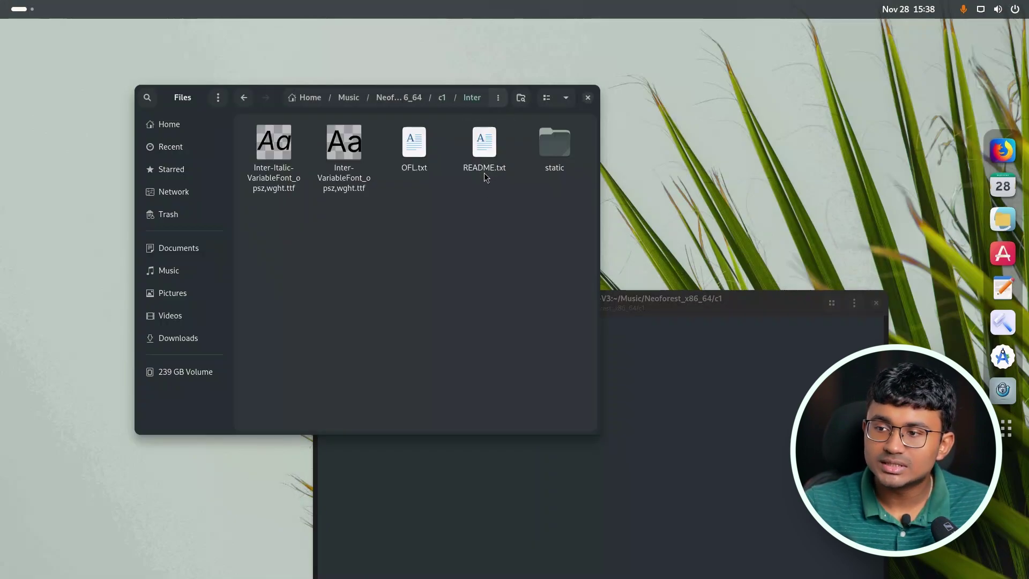
{"action": "left_click", "coordinate": [245, 100]}
{"action": "left_click_drag", "start_coordinate": [482, 156], "coordinate": [477, 158]}
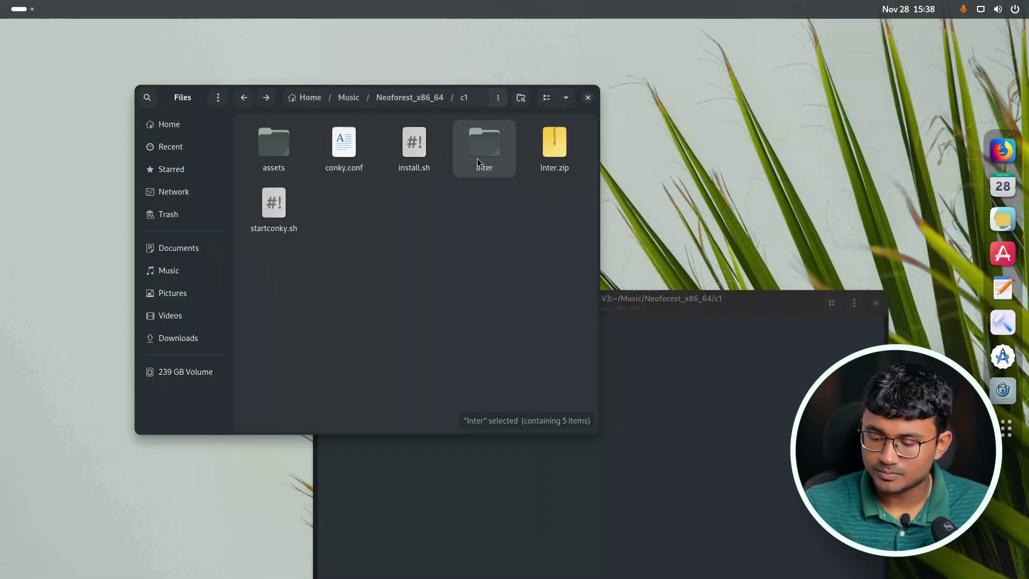
{"action": "key", "text": "Delete"}
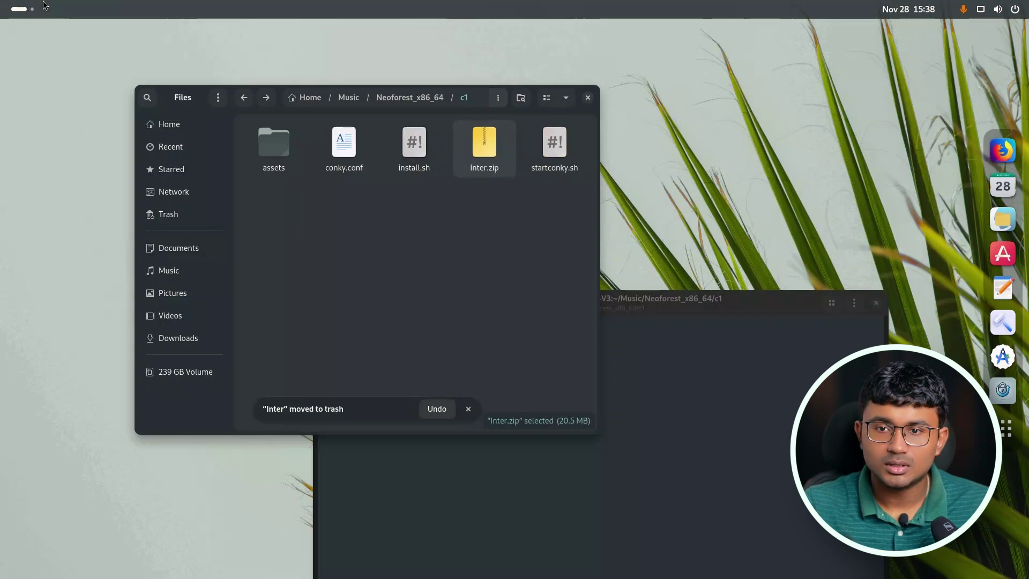
{"action": "left_click", "coordinate": [26, 9]}
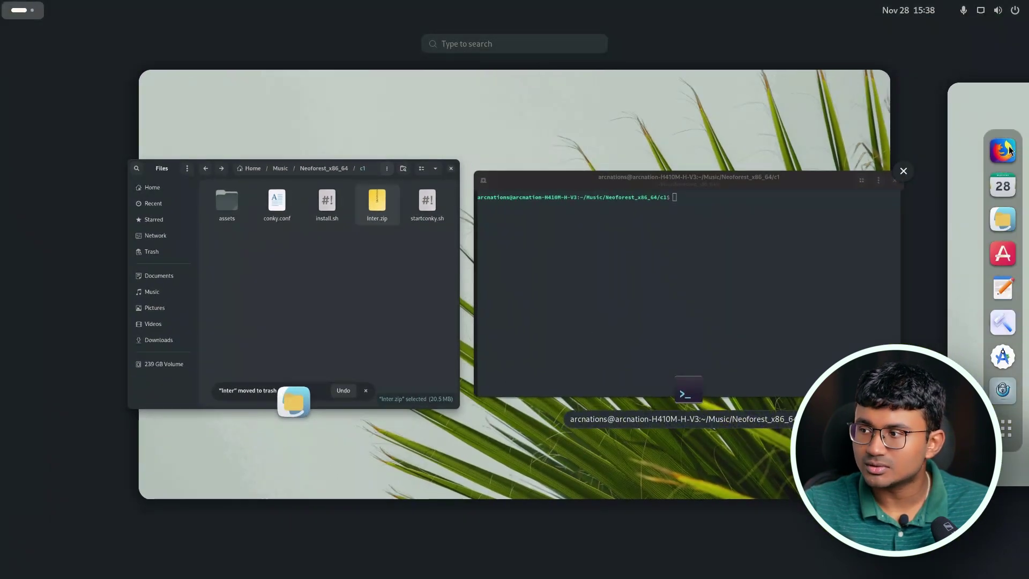
{"action": "left_click", "coordinate": [406, 163]}
Bring up Firefox and search the web for 'google font'.
{"action": "key", "text": "super+1"}
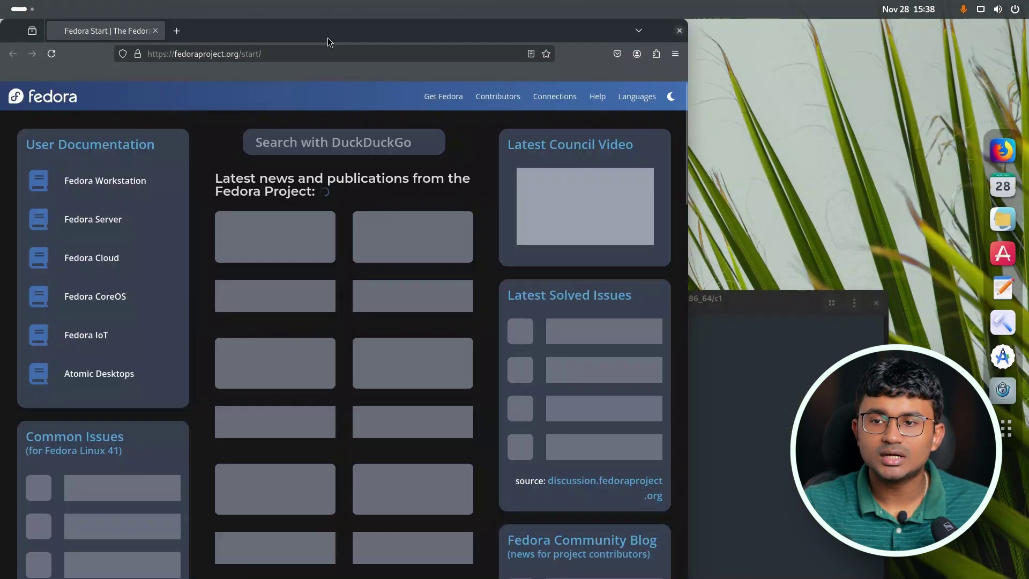
{"action": "left_click_drag", "start_coordinate": [327, 38], "coordinate": [381, 80]}
{"action": "left_click", "coordinate": [376, 97]}
{"action": "type", "text": "g"}
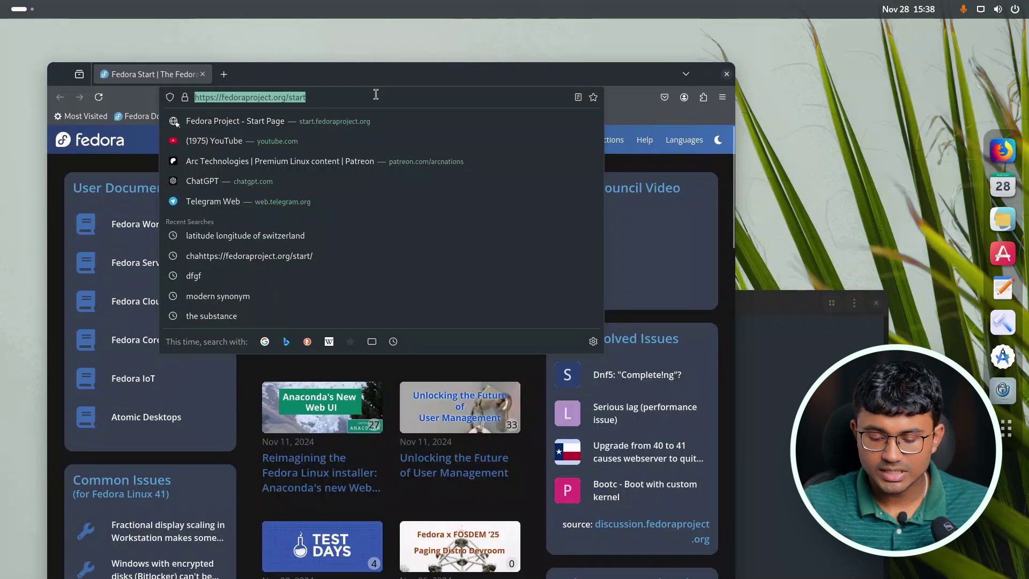
{"action": "type", "text": "oogle font"}
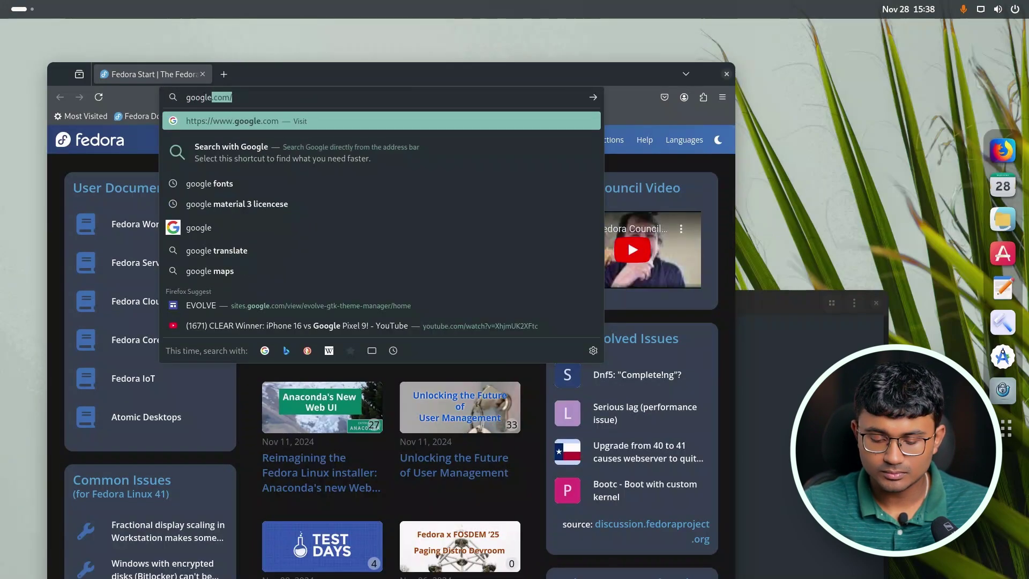
{"action": "key", "text": "Escape"}
{"action": "key", "text": "Escape"}
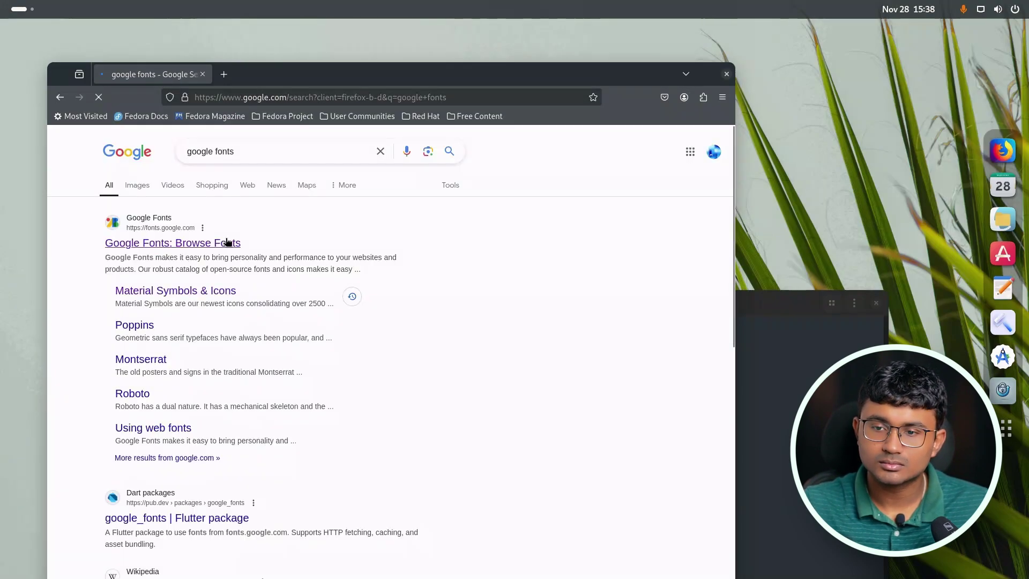
Open fonts.google.com, search it for 'inter', then return to the c1 folder in Files.
{"action": "left_click", "coordinate": [239, 244]}
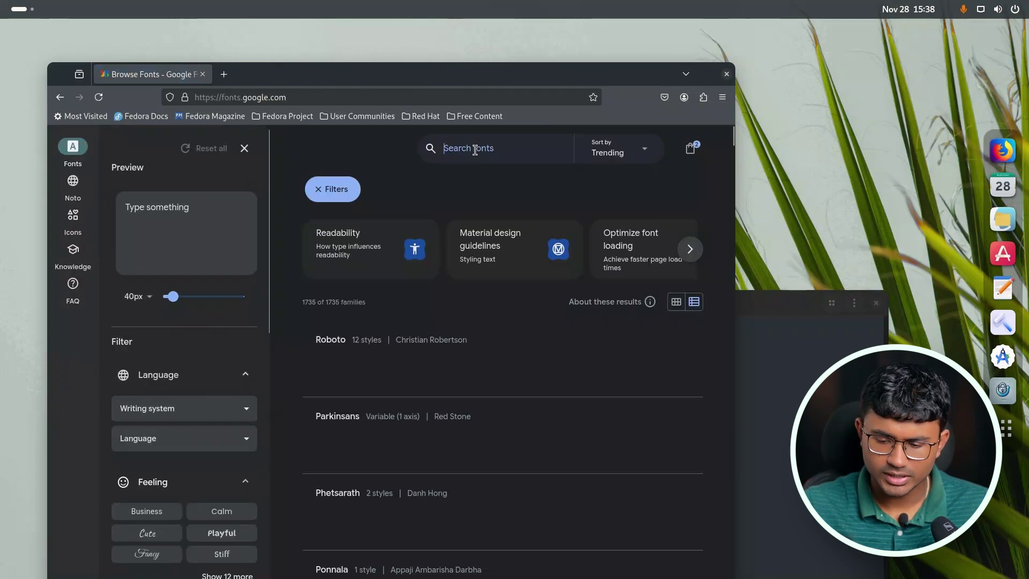
{"action": "type", "text": "inter"}
{"action": "key", "text": "Return"}
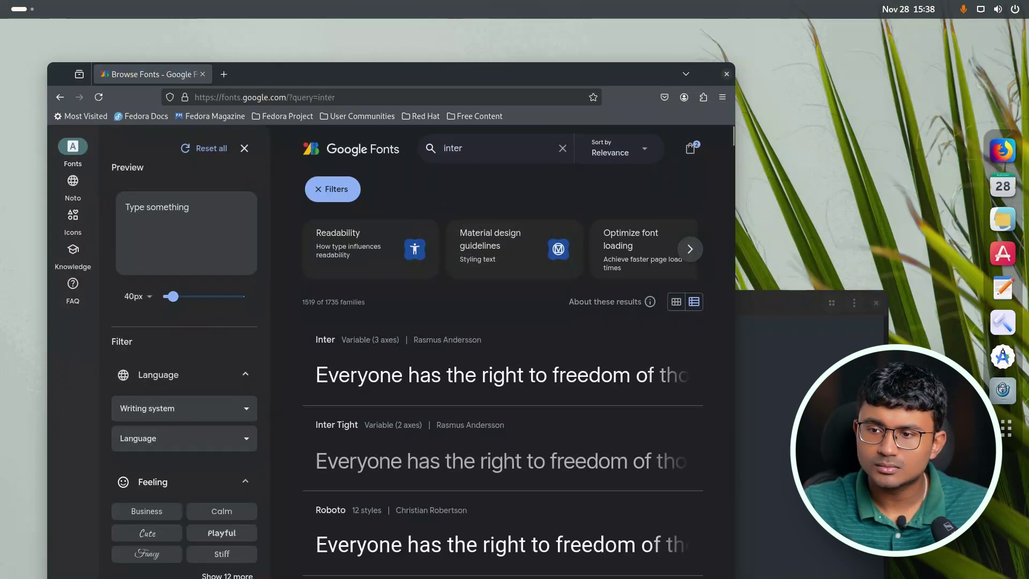
{"action": "double_click", "coordinate": [454, 82]}
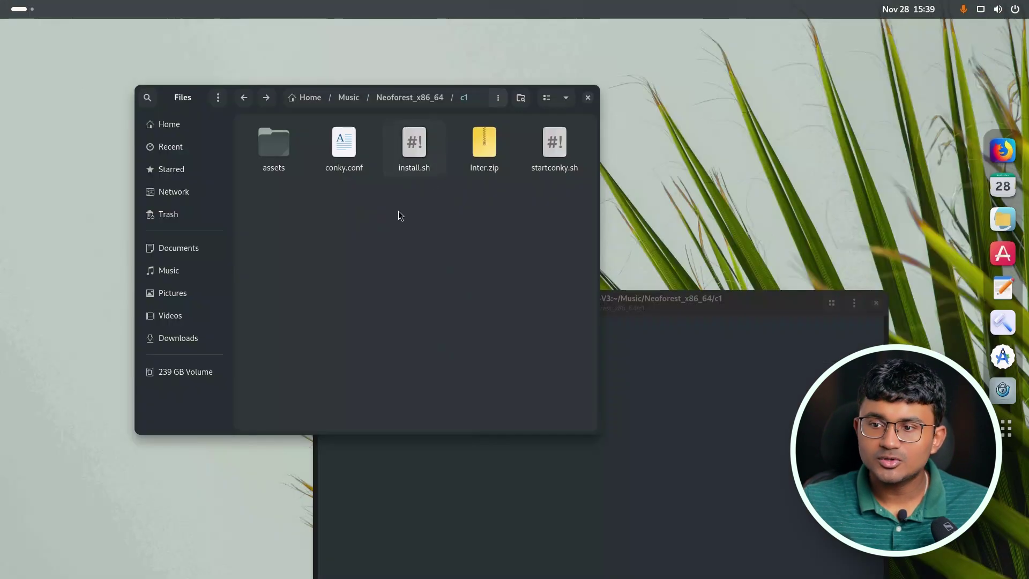
{"action": "left_click_drag", "start_coordinate": [223, 109], "coordinate": [277, 123]}
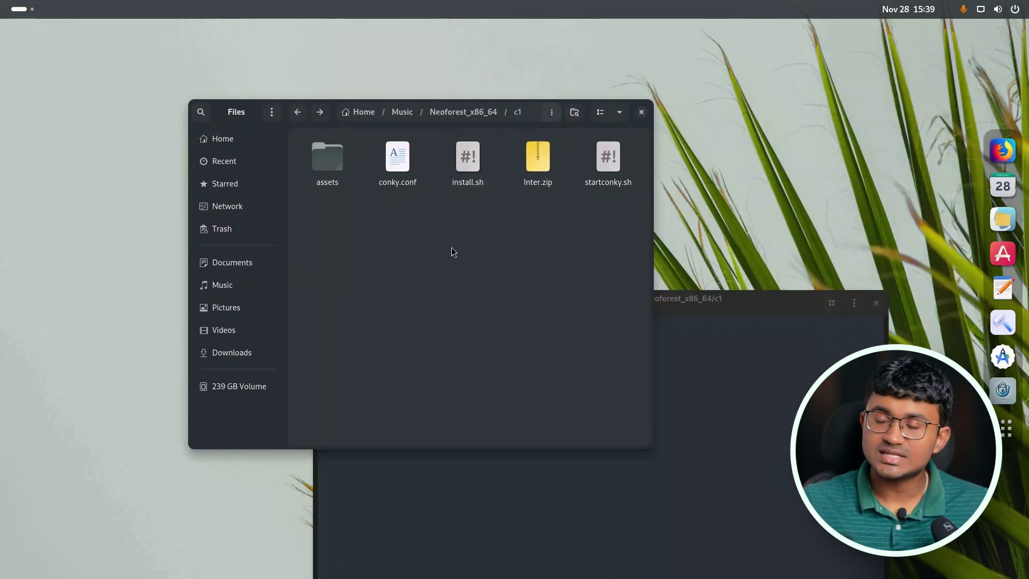
Open conky.conf from c1 and highlight its gap and minimum height settings.
{"action": "right_click", "coordinate": [452, 260]}
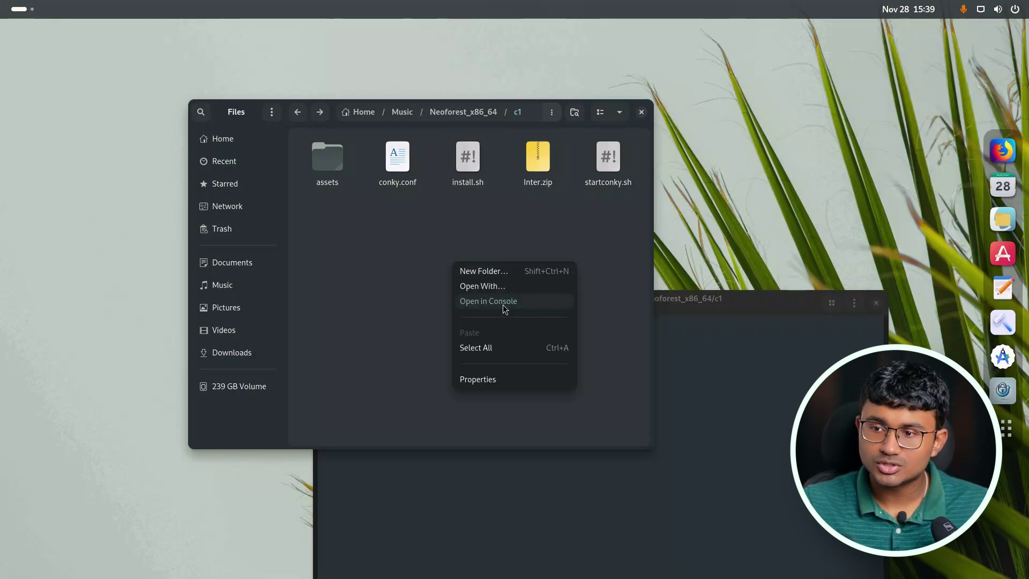
{"action": "left_click", "coordinate": [370, 273]}
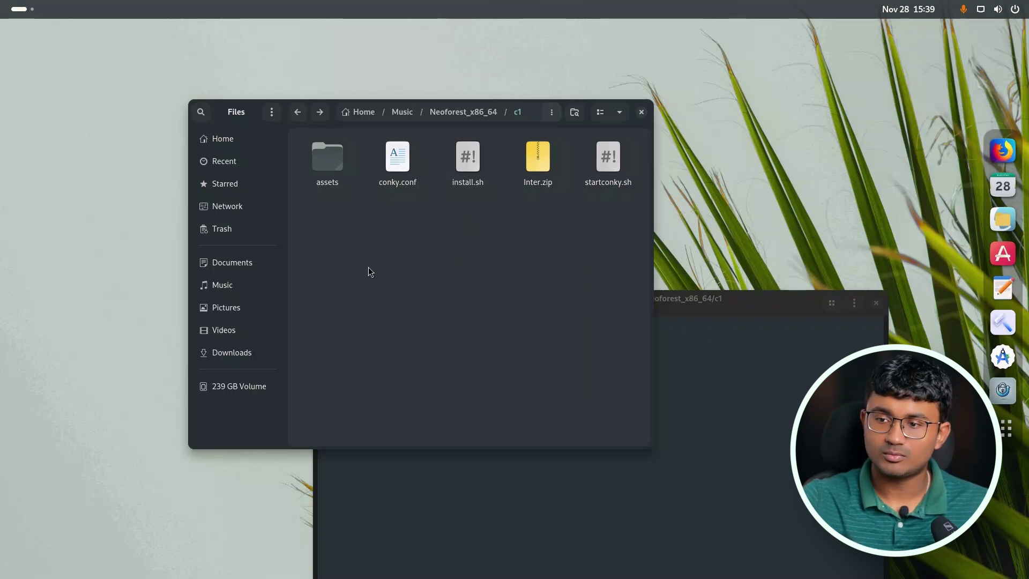
{"action": "double_click", "coordinate": [404, 161]}
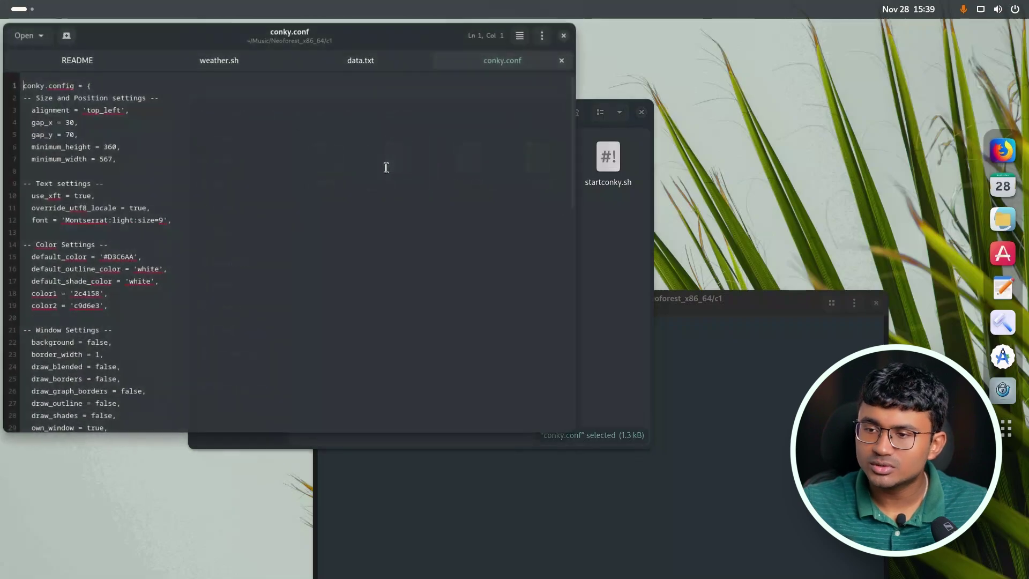
{"action": "left_click_drag", "start_coordinate": [200, 41], "coordinate": [227, 51]}
{"action": "scroll", "coordinate": [206, 216], "scroll_direction": "down", "scroll_amount": 15}
{"action": "scroll", "coordinate": [206, 216], "scroll_direction": "up", "scroll_amount": 15}
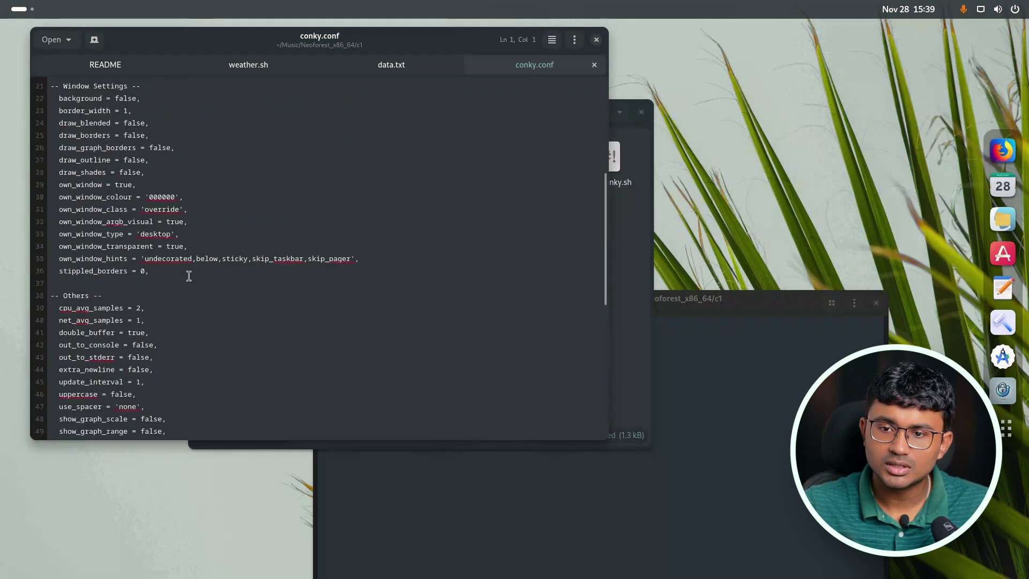
{"action": "left_click_drag", "start_coordinate": [188, 153], "coordinate": [76, 118]}
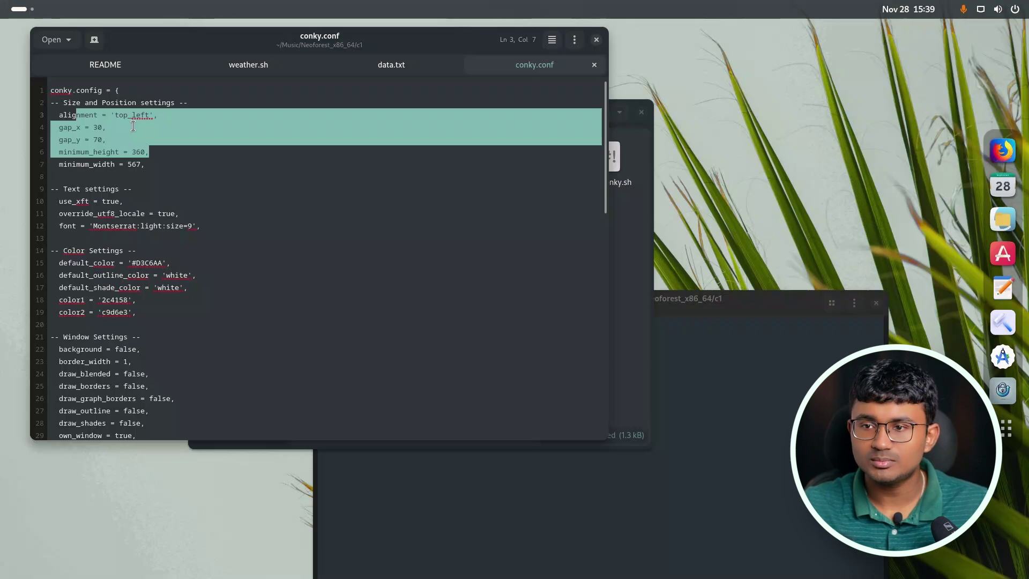
Scroll through conky.conf and select the conky.text lines running edit.sh and weather.sh.
{"action": "key", "text": "super"}
{"action": "scroll", "coordinate": [291, 215], "scroll_direction": "down", "scroll_amount": 1}
{"action": "left_click", "coordinate": [290, 216]}
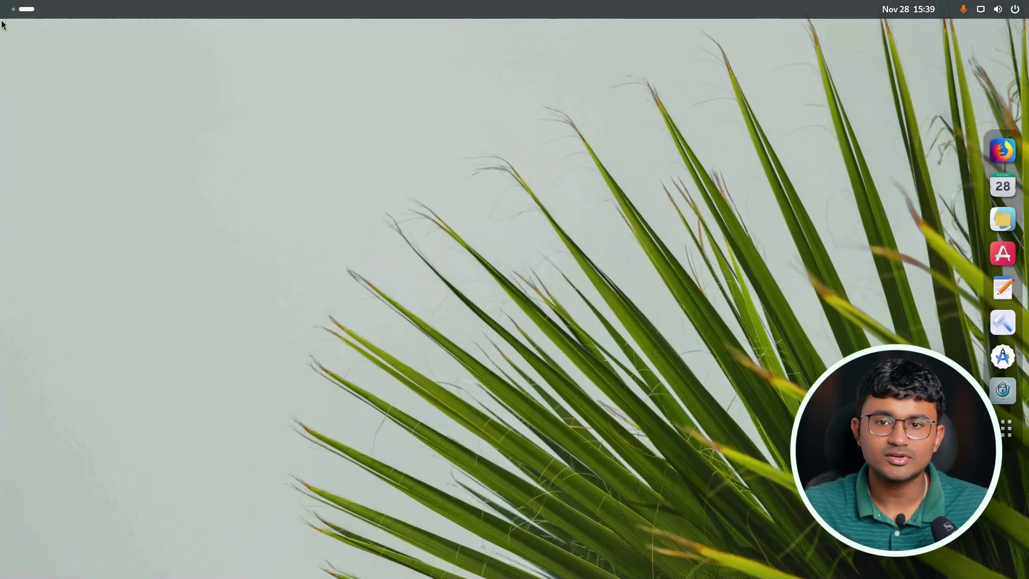
{"action": "key", "text": "super+Page_Up"}
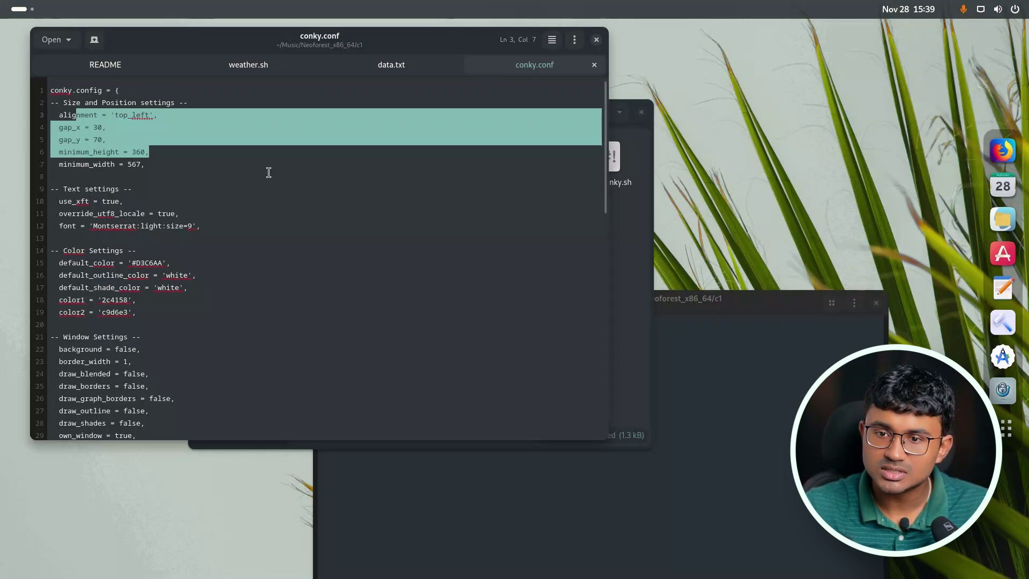
{"action": "left_click", "coordinate": [129, 137]}
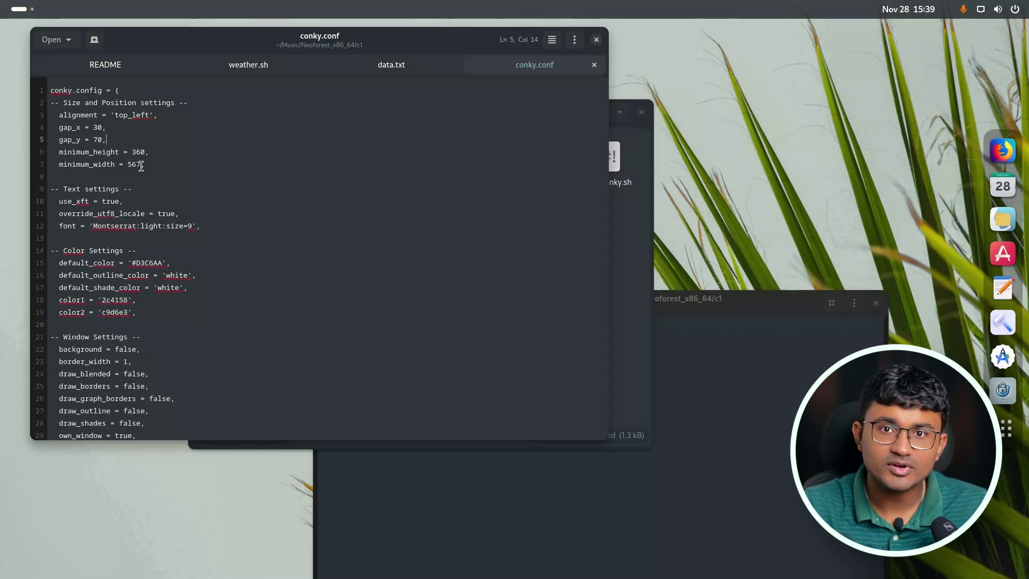
{"action": "scroll", "coordinate": [142, 166], "scroll_direction": "down", "scroll_amount": 8}
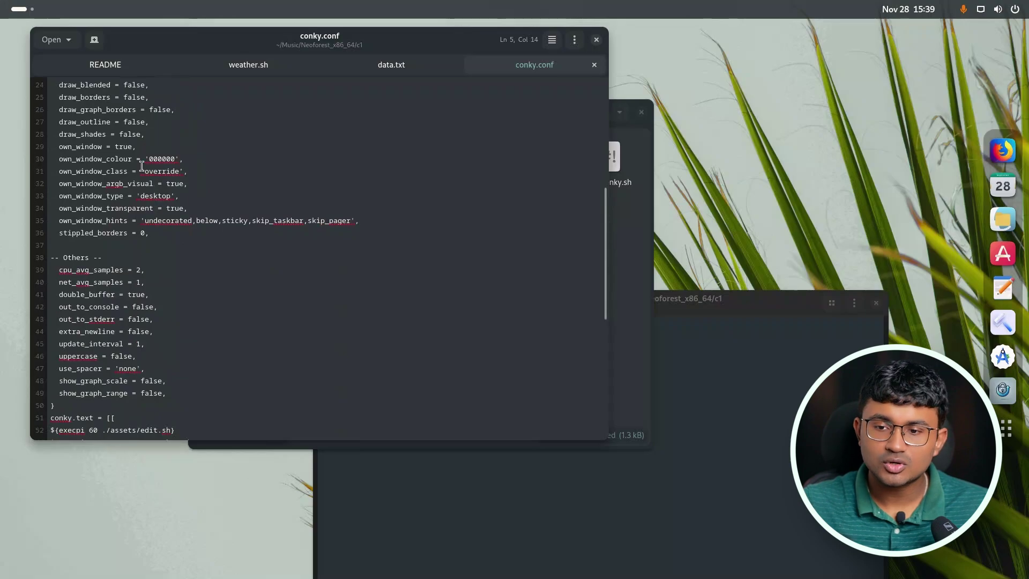
{"action": "scroll", "coordinate": [141, 166], "scroll_direction": "down", "scroll_amount": 9}
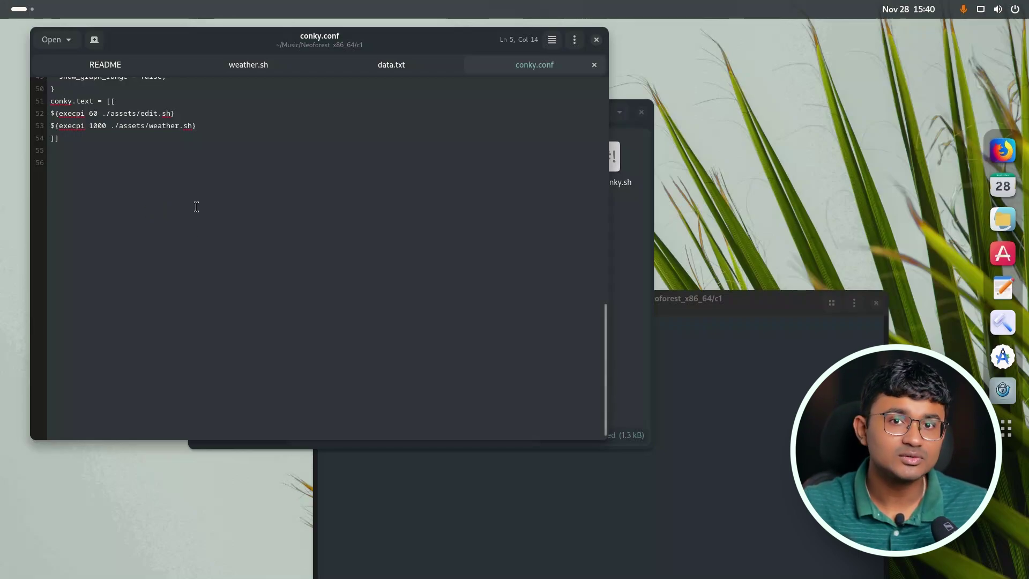
{"action": "scroll", "coordinate": [229, 186], "scroll_direction": "up", "scroll_amount": 5}
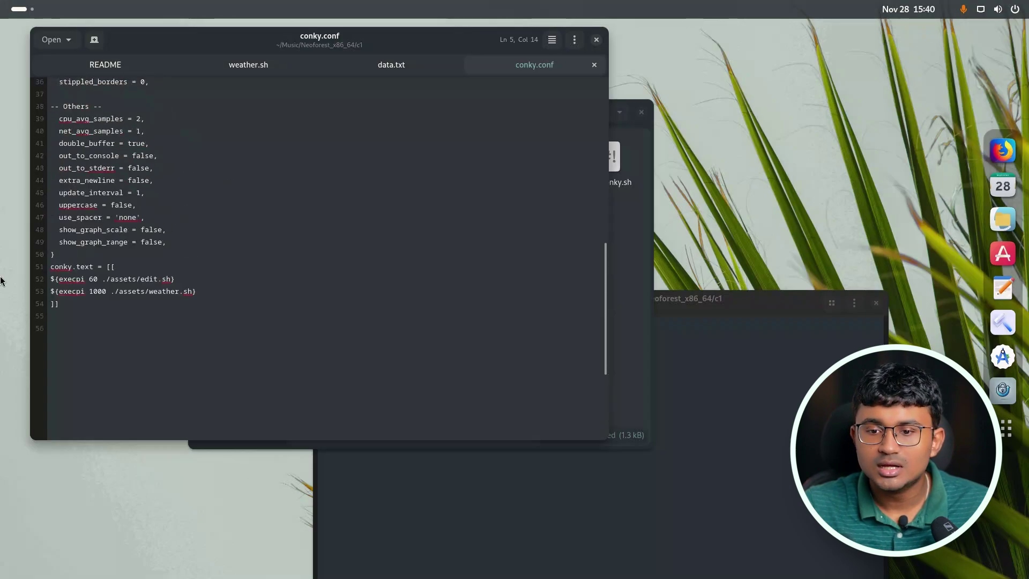
{"action": "left_click_drag", "start_coordinate": [213, 296], "coordinate": [196, 267]}
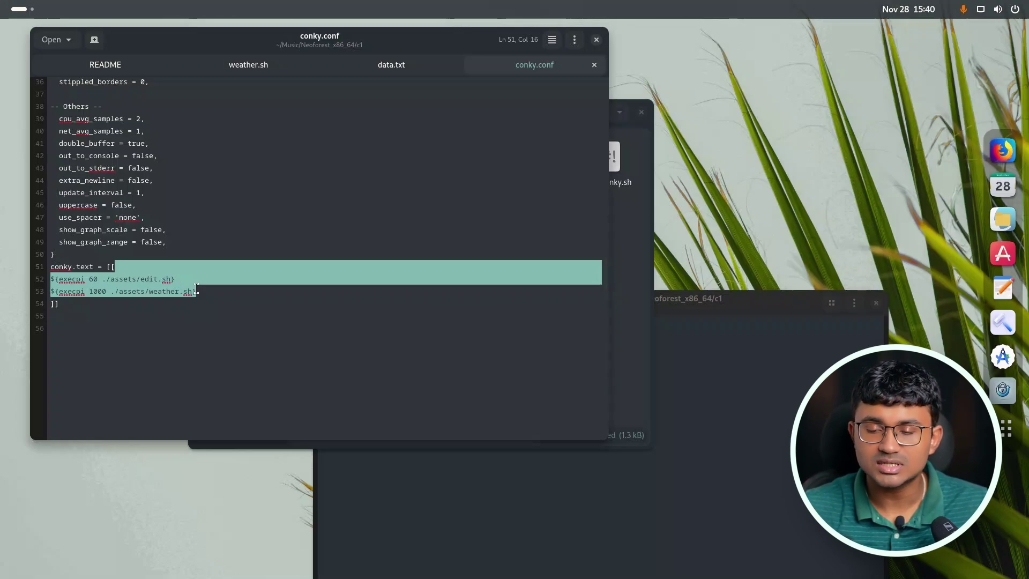
Bring Files back to the front and open the assets folder in c1.
{"action": "left_click", "coordinate": [89, 279]}
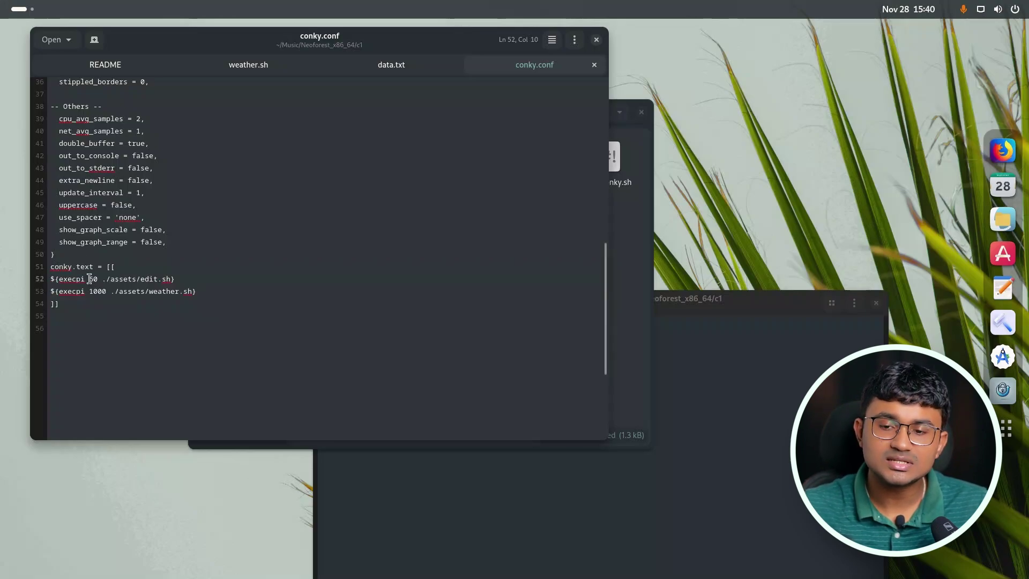
{"action": "left_click", "coordinate": [778, 493]}
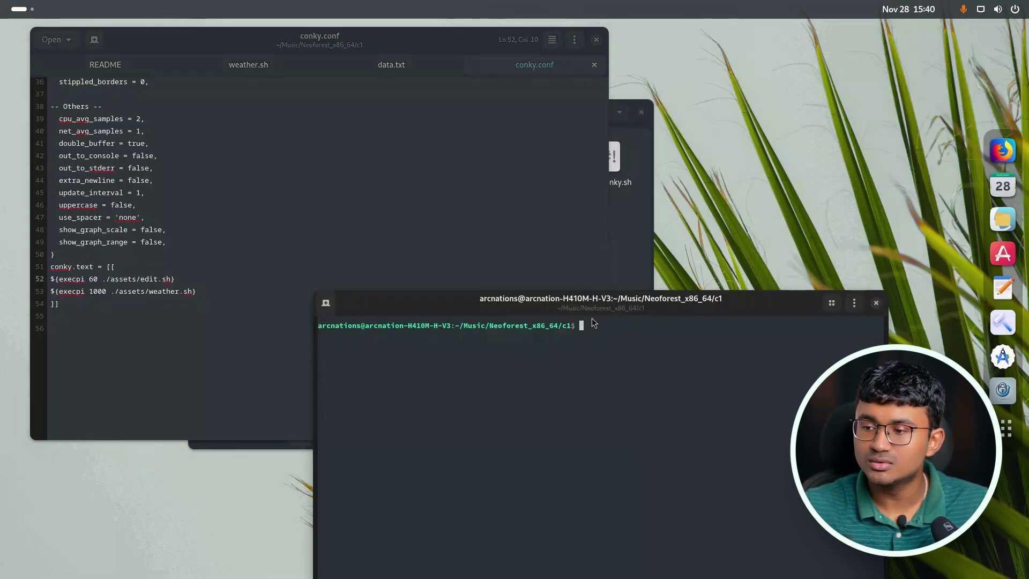
{"action": "left_click", "coordinate": [630, 267]}
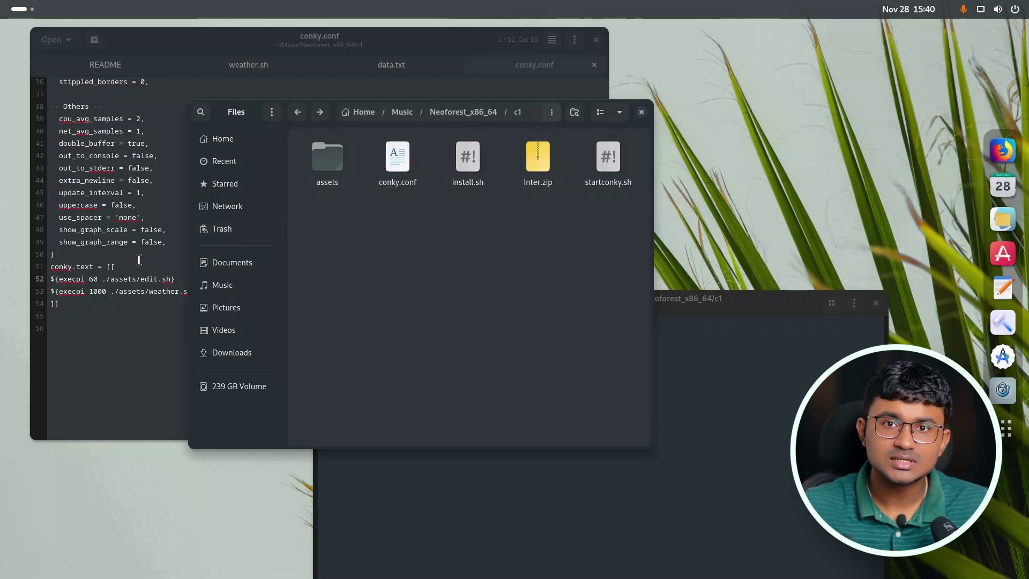
{"action": "left_click", "coordinate": [110, 283]}
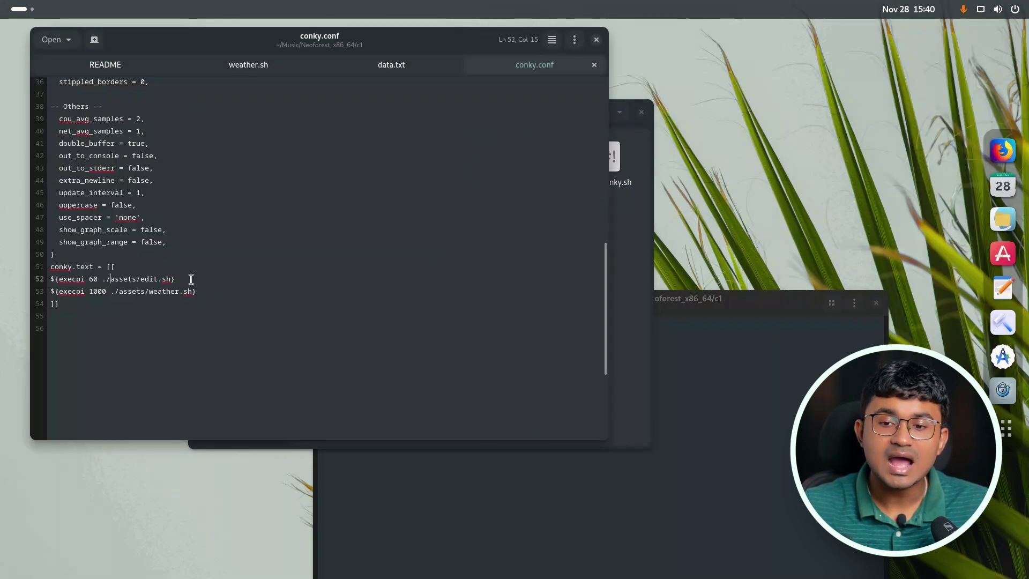
{"action": "left_click", "coordinate": [622, 282]}
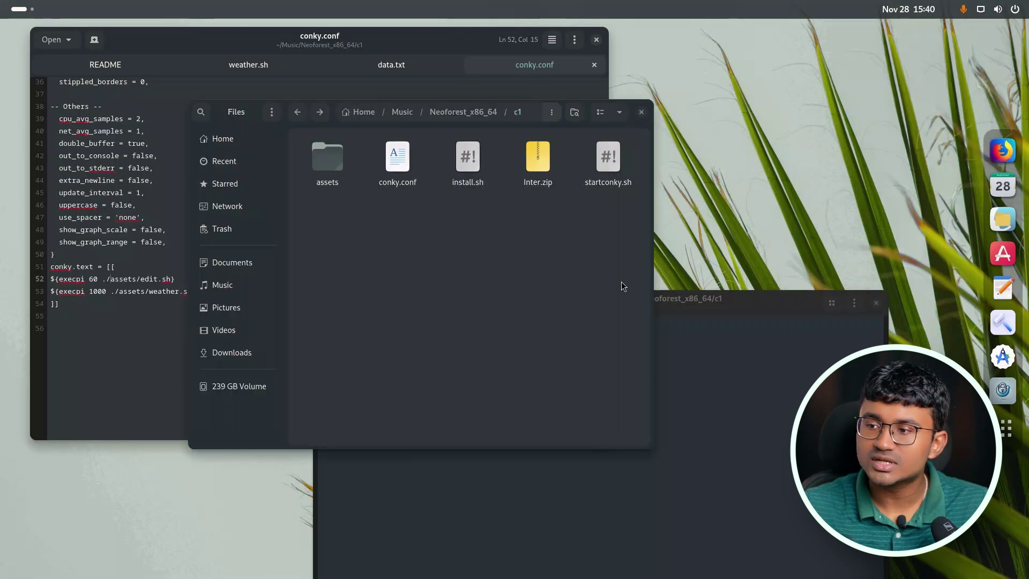
{"action": "double_click", "coordinate": [351, 183]}
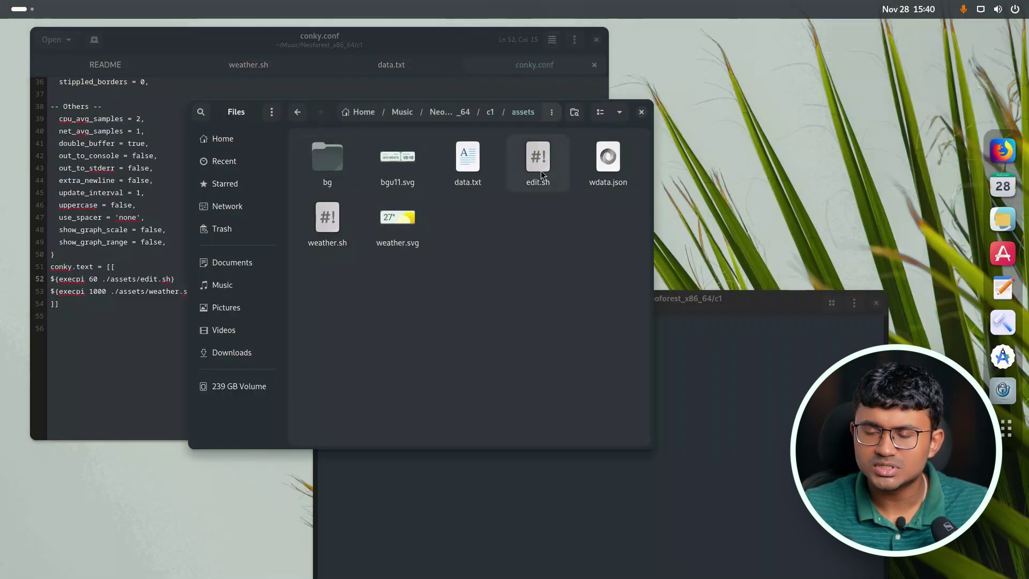
Open edit.sh, inspect its echo line 25, then close edit.sh and conky.conf.
{"action": "double_click", "coordinate": [538, 161]}
{"action": "left_click", "coordinate": [469, 388]}
{"action": "triple_click", "coordinate": [469, 388]}
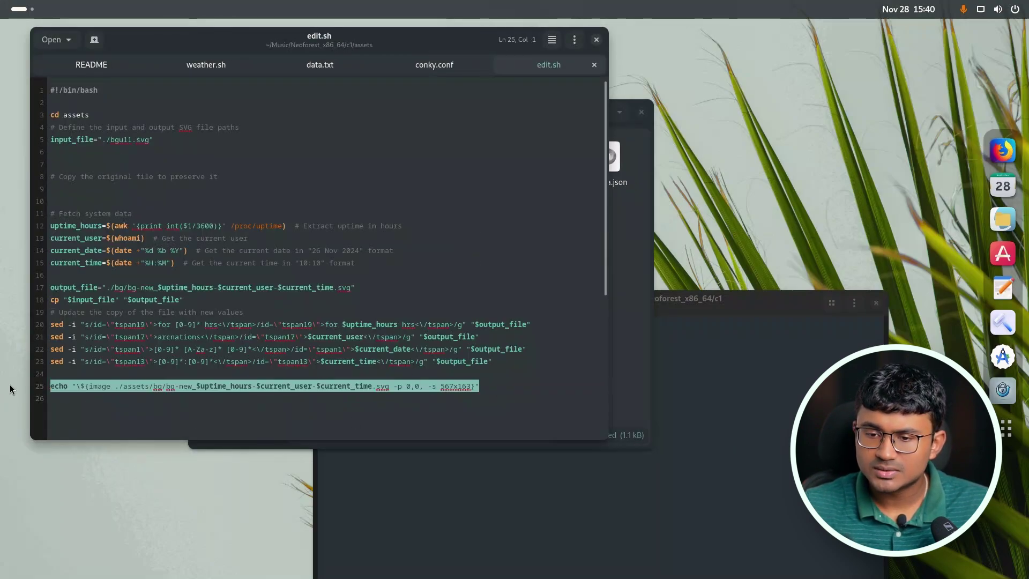
{"action": "left_click", "coordinate": [369, 403]}
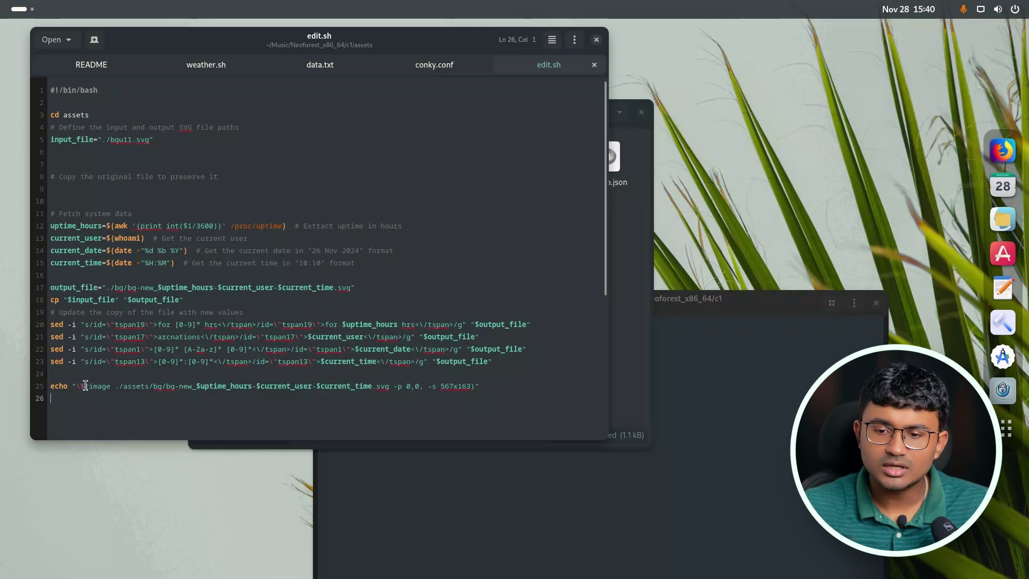
{"action": "middle_click", "coordinate": [515, 66]}
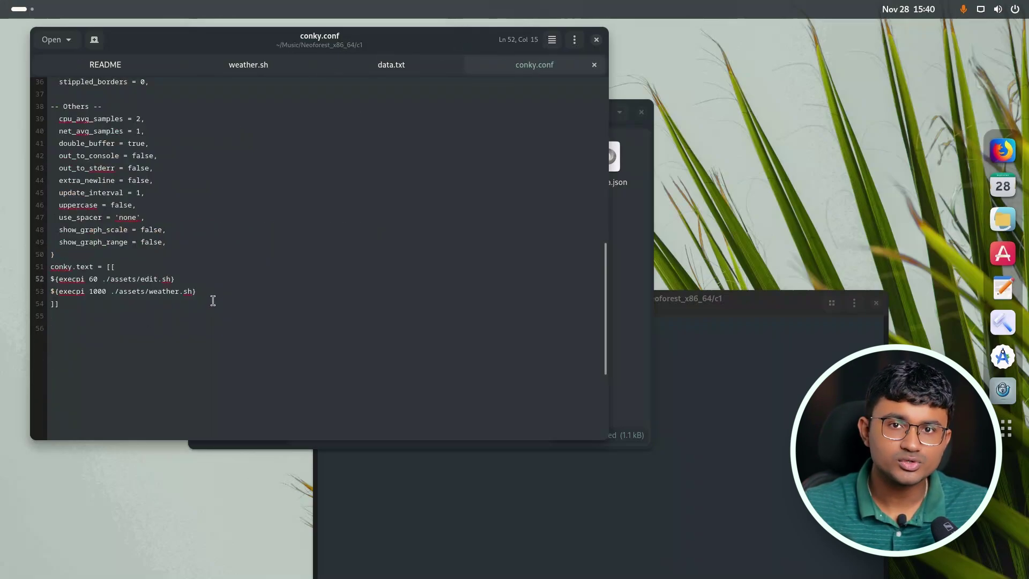
{"action": "left_click_drag", "start_coordinate": [334, 47], "coordinate": [674, 206]}
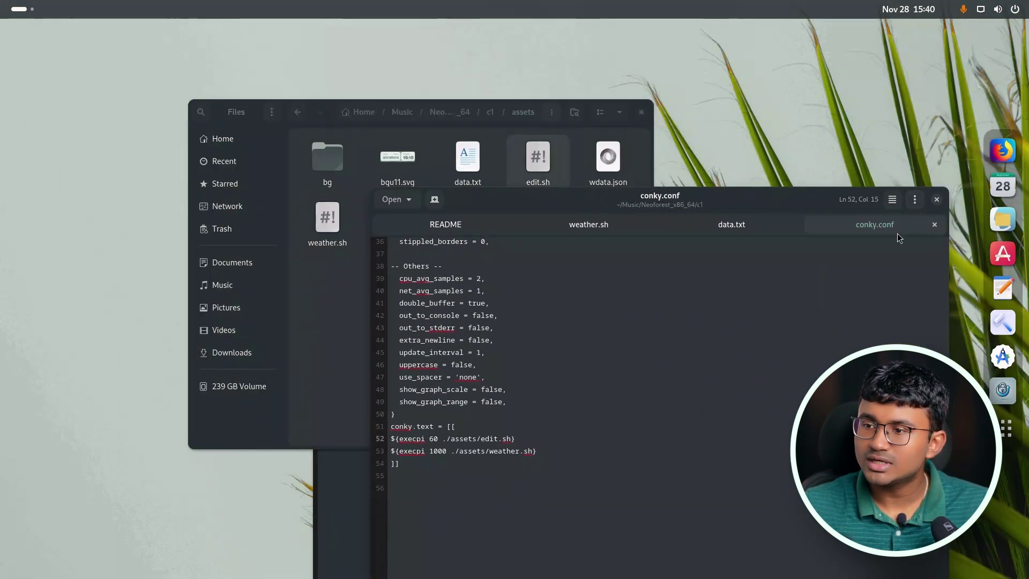
{"action": "key", "text": "ctrl+w"}
Open a Console in the assets folder and change up to c1.
{"action": "left_click_drag", "start_coordinate": [632, 202], "coordinate": [694, 201]}
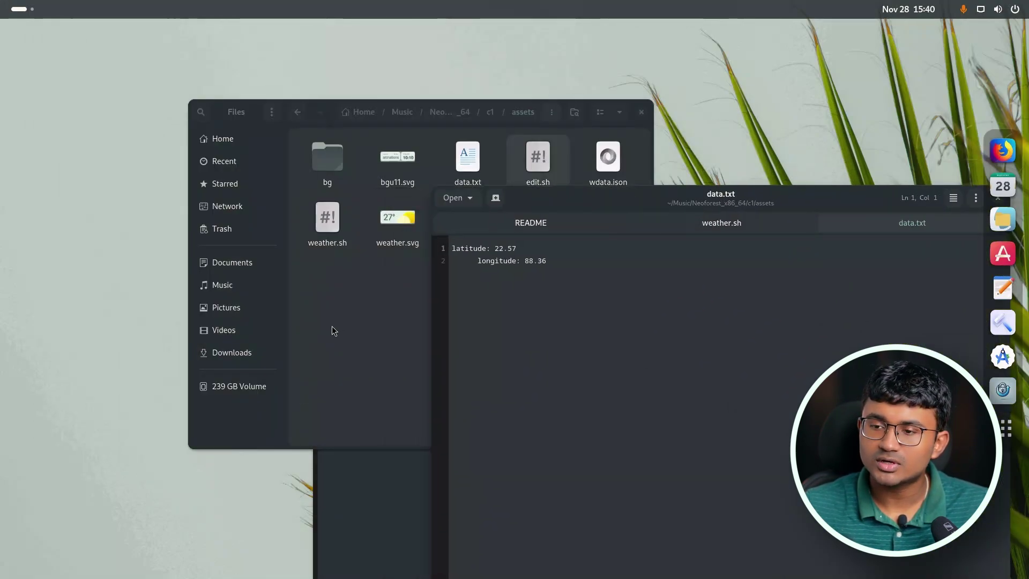
{"action": "right_click", "coordinate": [332, 327]}
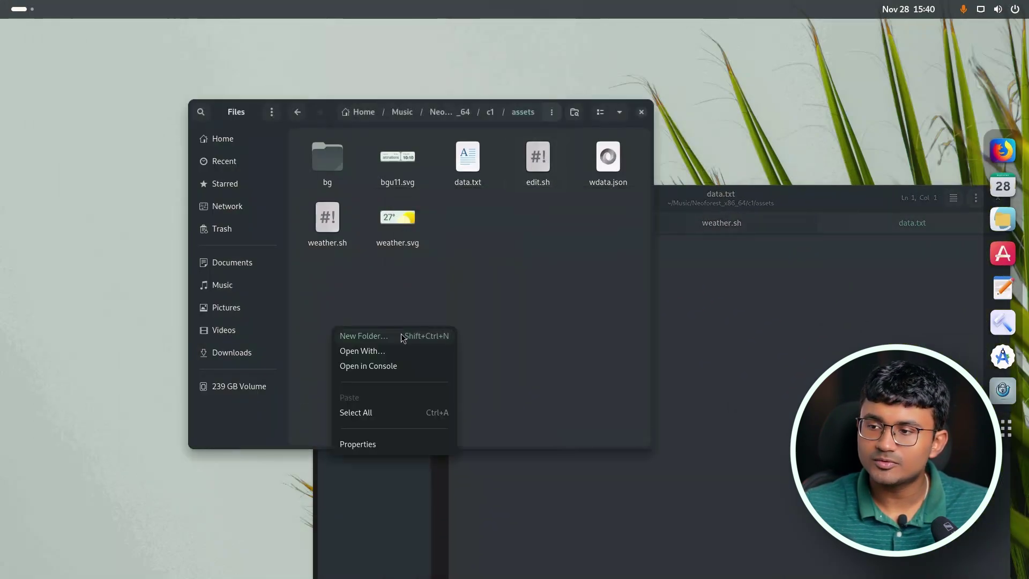
{"action": "left_click", "coordinate": [361, 370]}
{"action": "left_click_drag", "start_coordinate": [305, 17], "coordinate": [531, 285]}
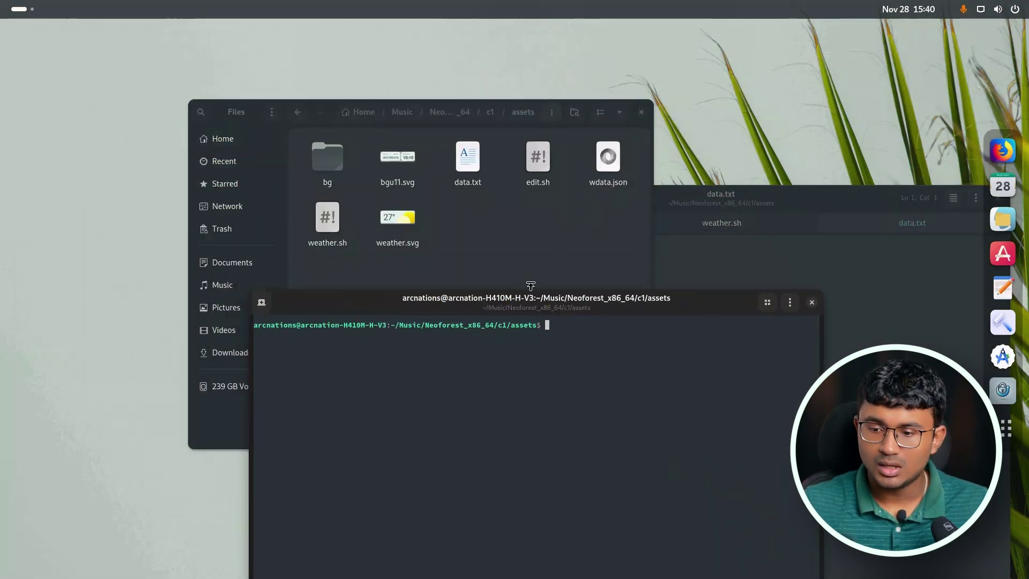
{"action": "type", "text": "./install"}
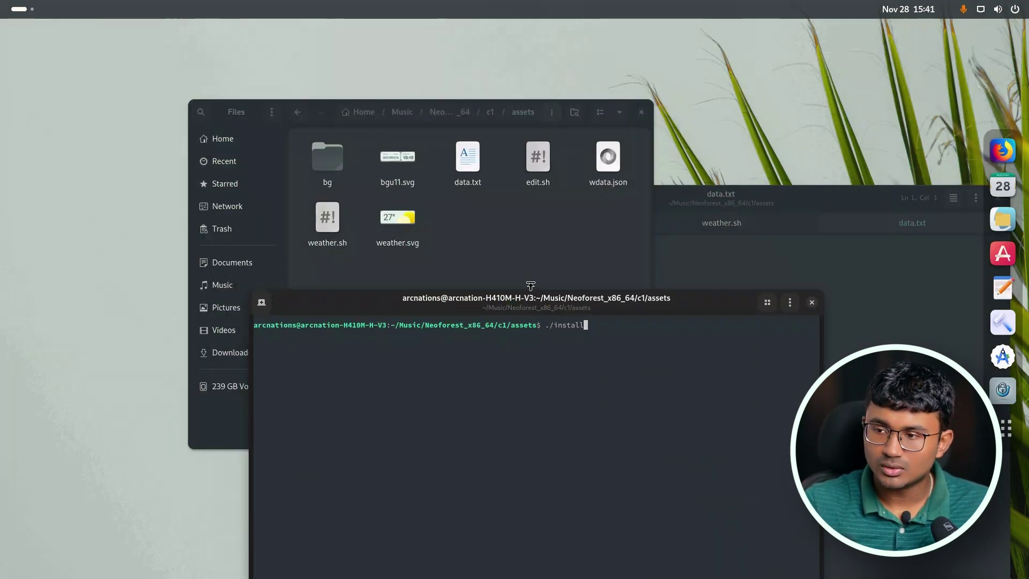
{"action": "type", "text": ".sh"}
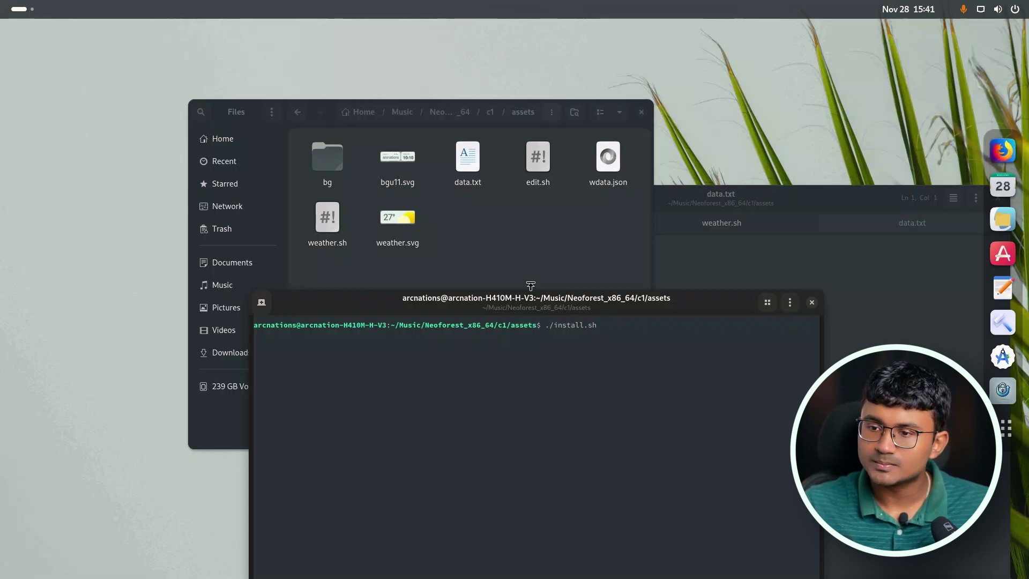
{"action": "key", "text": "BackSpace"}
{"action": "key", "text": "BackSpace"}
{"action": "key", "text": "BackSpace"}
{"action": "key", "text": "BackSpace"}
{"action": "key", "text": "BackSpace"}
{"action": "key", "text": "BackSpace"}
{"action": "key", "text": "BackSpace"}
{"action": "key", "text": "BackSpace"}
{"action": "key", "text": "BackSpace"}
{"action": "key", "text": "BackSpace"}
{"action": "key", "text": "BackSpace"}
{"action": "key", "text": "BackSpace"}
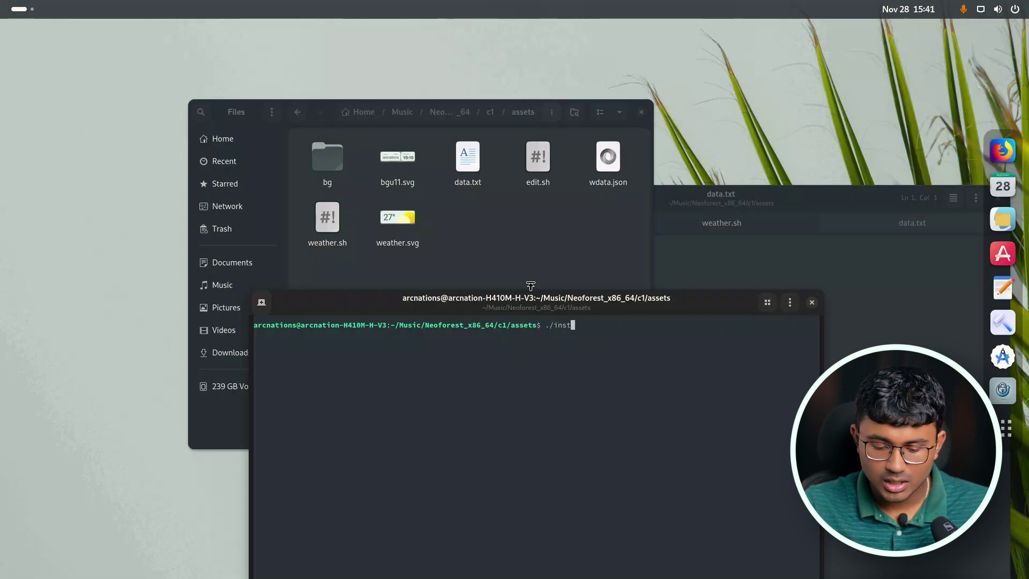
{"action": "type", "text": "cd .."}
{"action": "key", "text": "Return"}
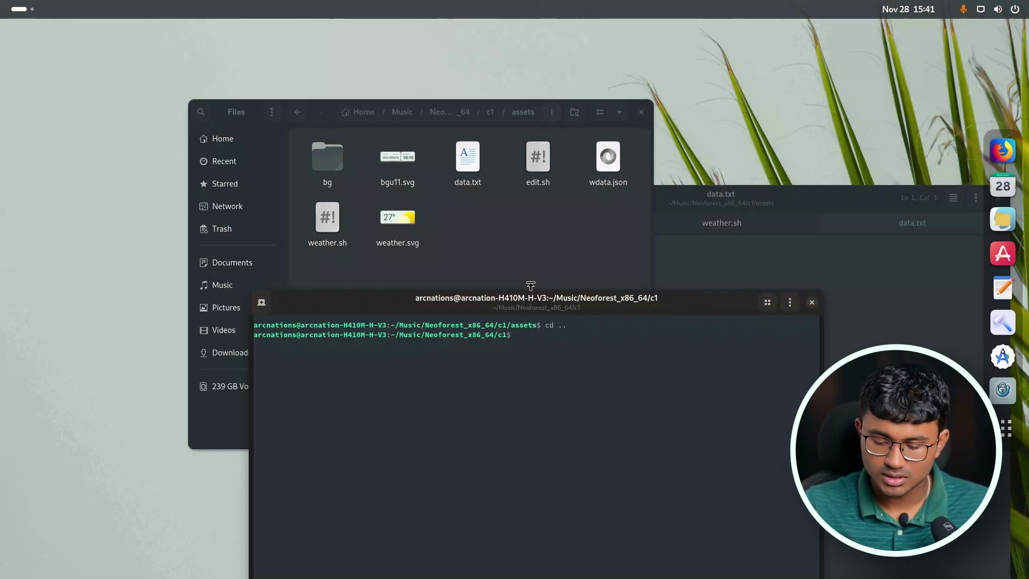
Run ./install.sh from c1 to start the conky widgets, then stop it with Ctrl+C.
{"action": "type", "text": "./install.sh"}
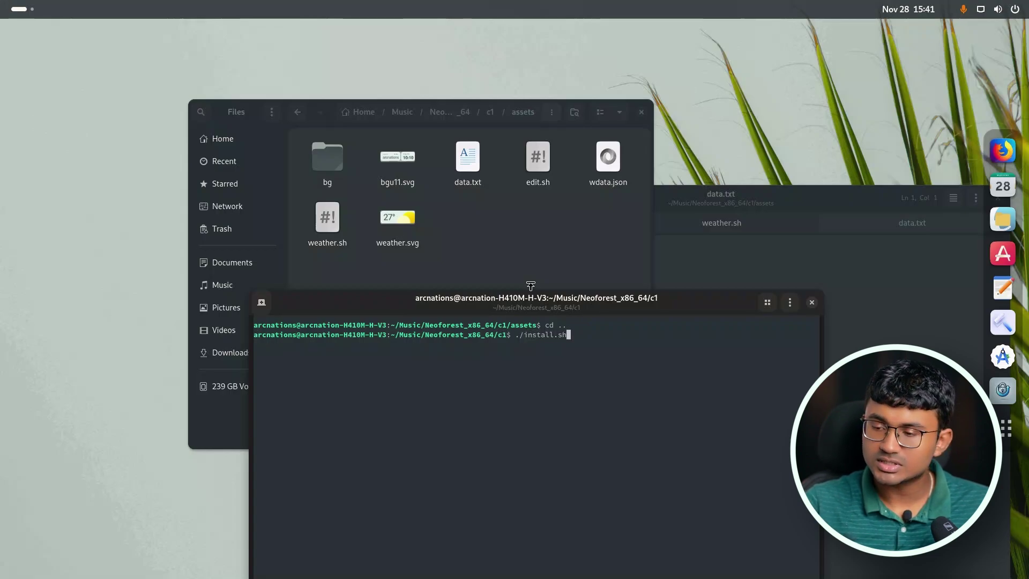
{"action": "key", "text": "Return"}
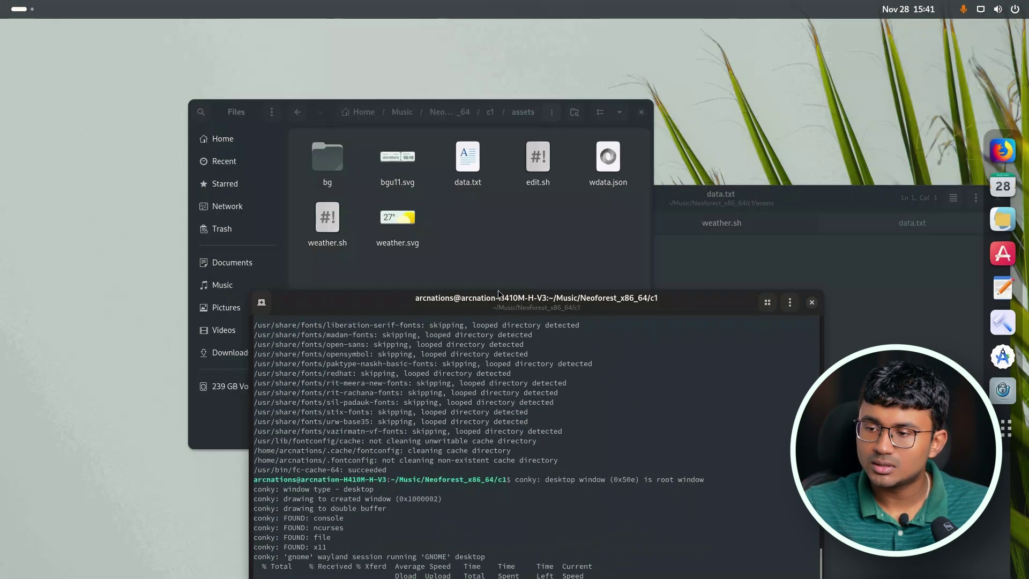
{"action": "left_click_drag", "start_coordinate": [531, 286], "coordinate": [594, 148]}
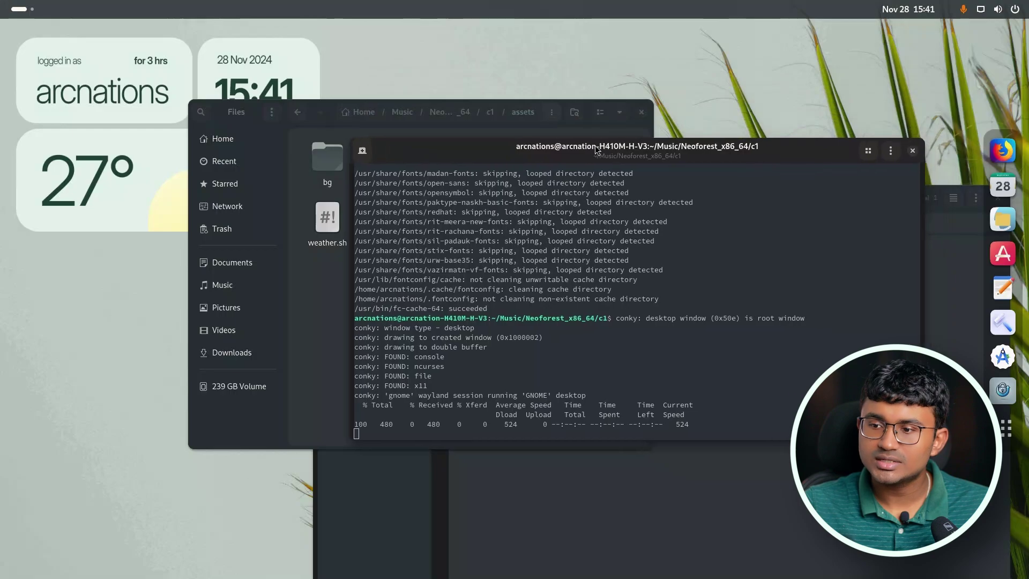
{"action": "key", "text": "ctrl+c"}
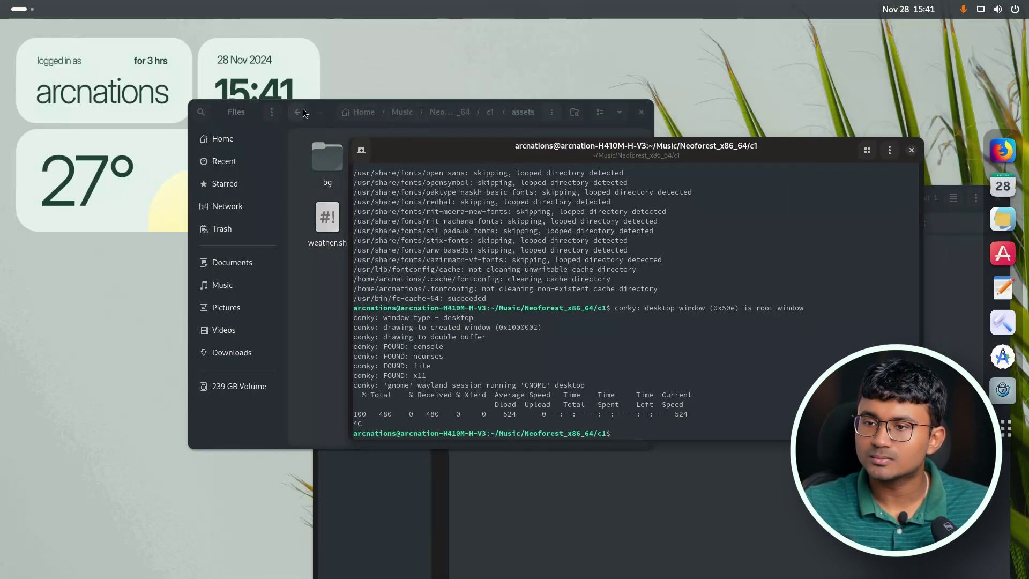
{"action": "left_click_drag", "start_coordinate": [305, 113], "coordinate": [605, 239]}
{"action": "scroll", "coordinate": [27, 9], "scroll_direction": "down", "scroll_amount": 1}
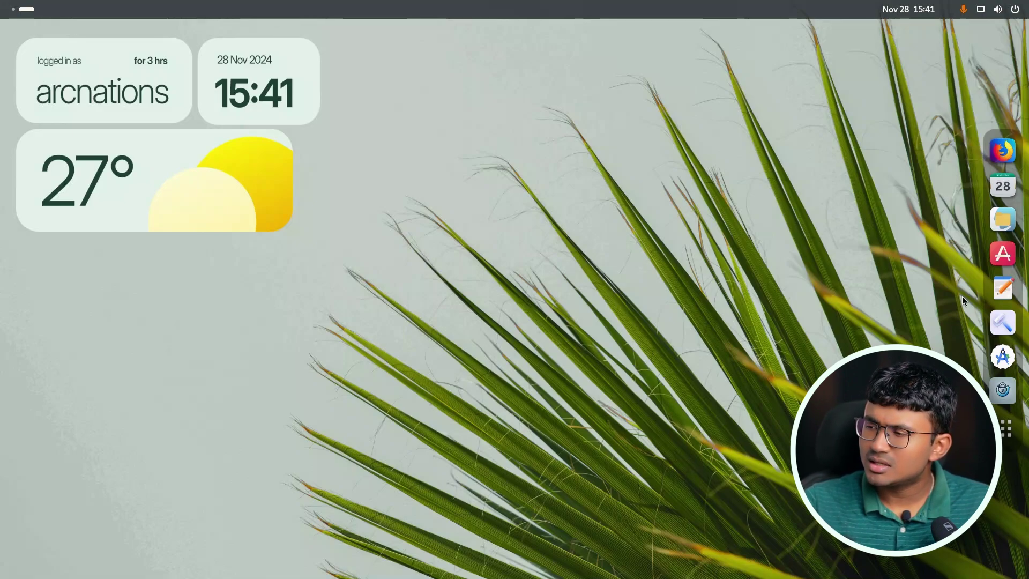
{"action": "left_click", "coordinate": [1003, 322]}
In Evolve's Extensions list, open the Dash2Dock Animated preferences at the Style settings.
{"action": "left_click_drag", "start_coordinate": [326, 84], "coordinate": [686, 107]}
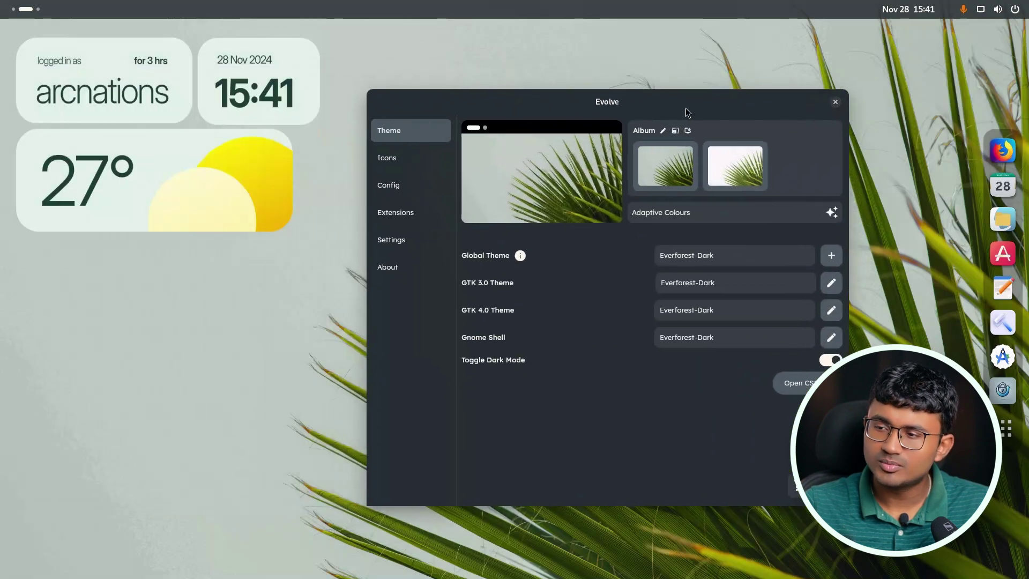
{"action": "left_click", "coordinate": [406, 241]}
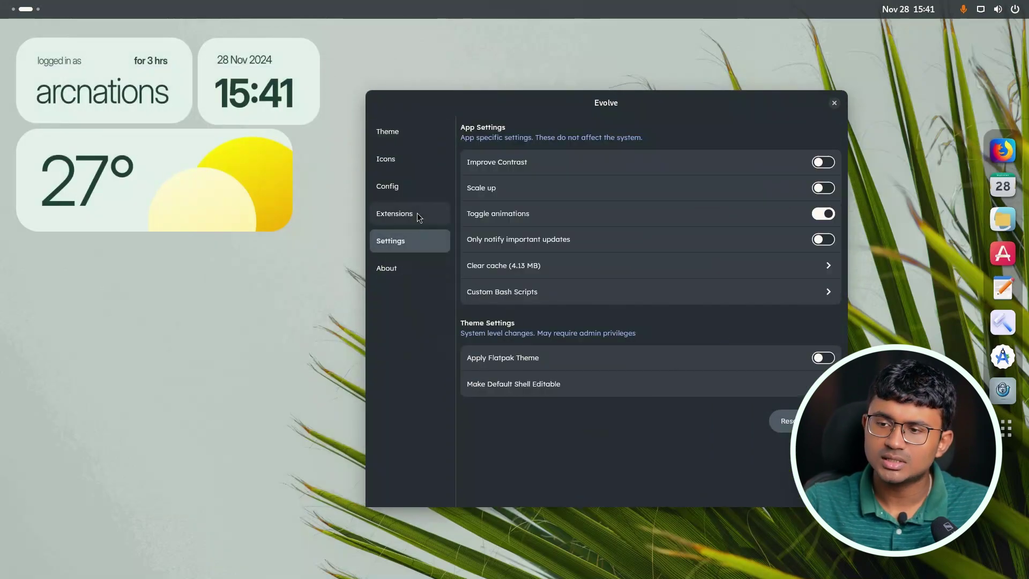
{"action": "left_click", "coordinate": [403, 220]}
{"action": "scroll", "coordinate": [593, 340], "scroll_direction": "down", "scroll_amount": 1}
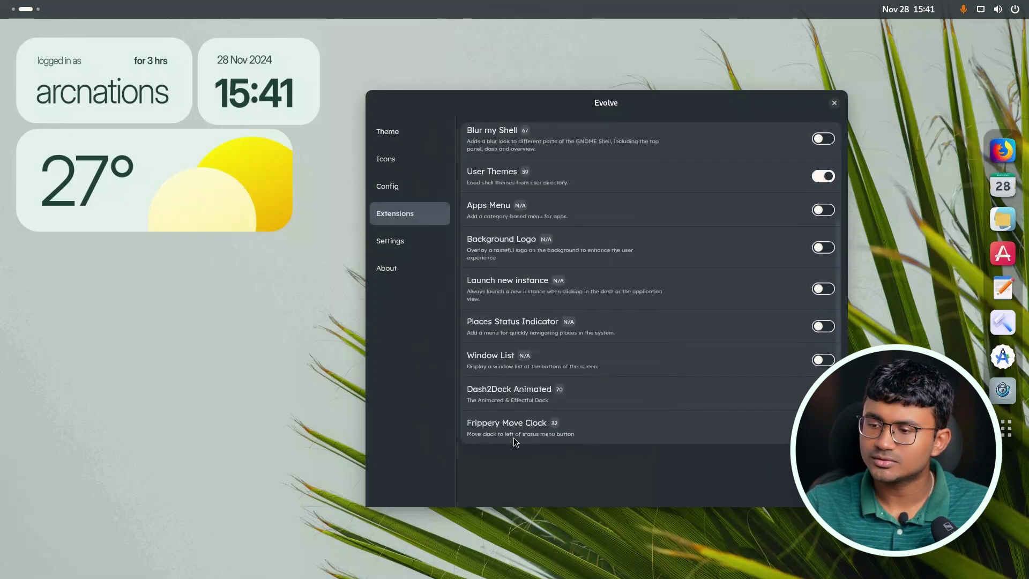
{"action": "left_click", "coordinate": [591, 391]}
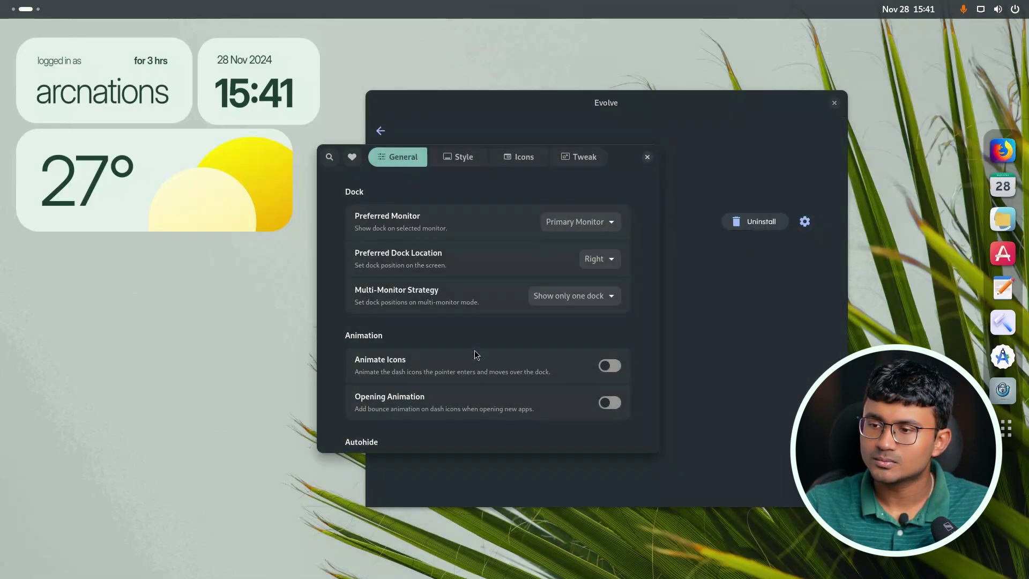
{"action": "left_click", "coordinate": [475, 163]}
Lower the dock background colour's alpha for partly transparent black, then return to the extensions list.
{"action": "scroll", "coordinate": [493, 300], "scroll_direction": "down", "scroll_amount": 5}
{"action": "scroll", "coordinate": [494, 310], "scroll_direction": "down", "scroll_amount": 6}
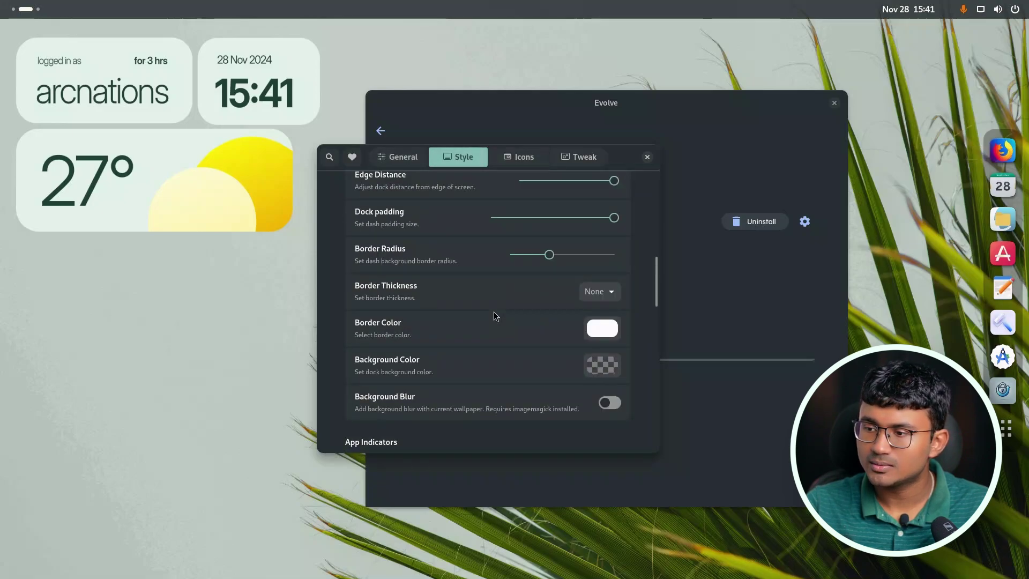
{"action": "left_click", "coordinate": [609, 262]}
{"action": "left_click", "coordinate": [475, 412]}
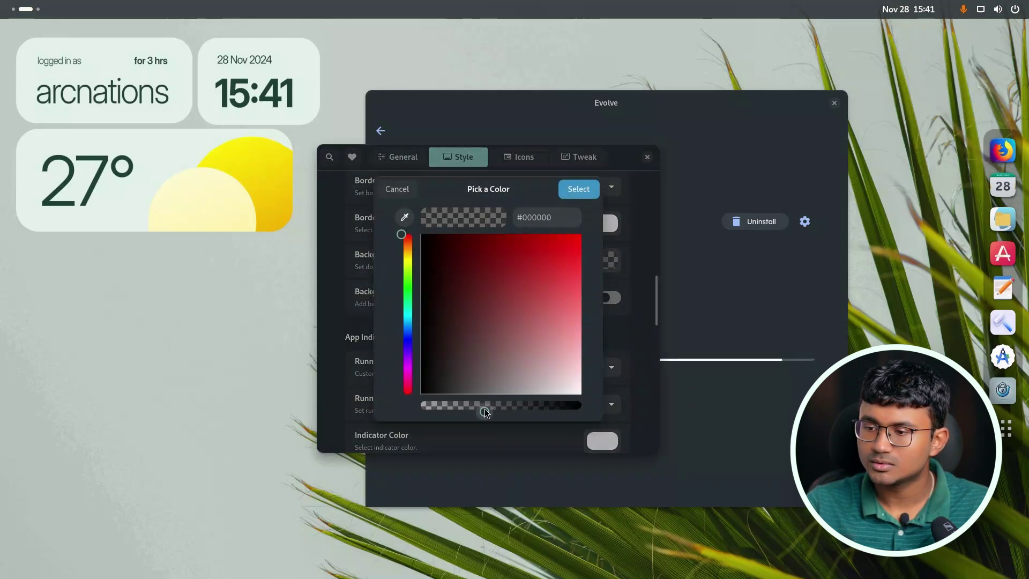
{"action": "left_click", "coordinate": [578, 187]}
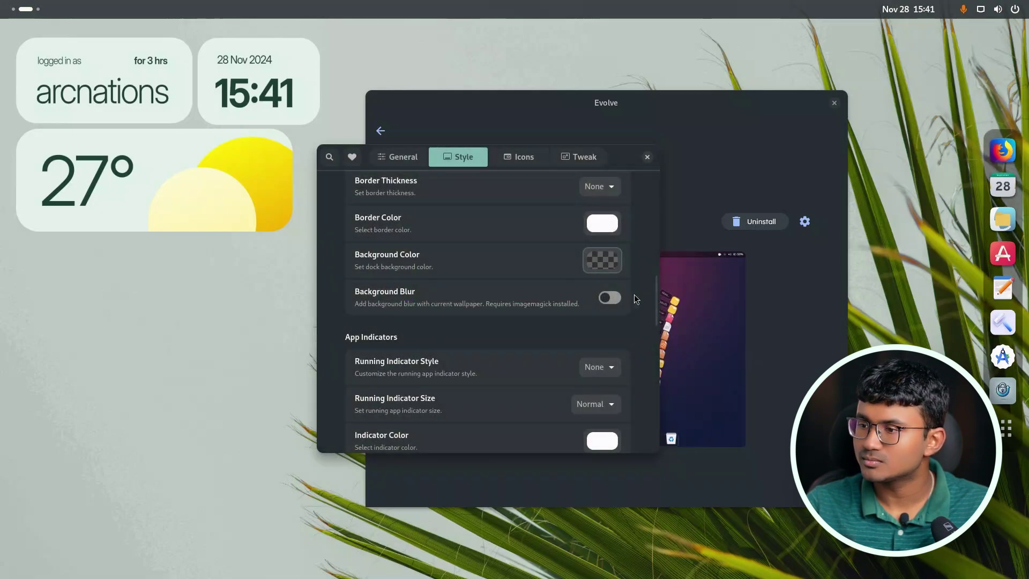
{"action": "left_click", "coordinate": [603, 262]}
{"action": "left_click", "coordinate": [507, 408]}
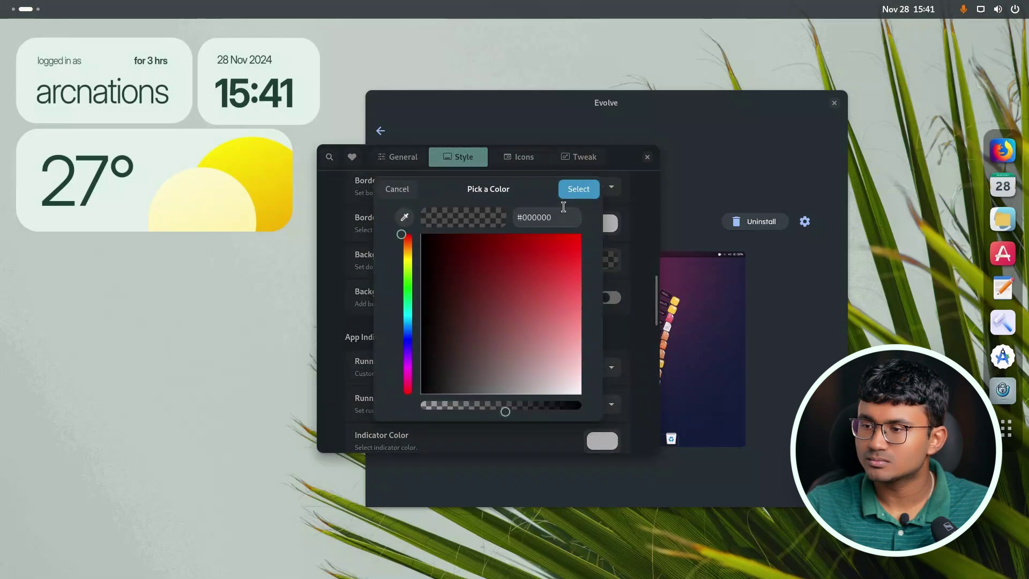
{"action": "left_click", "coordinate": [578, 188]}
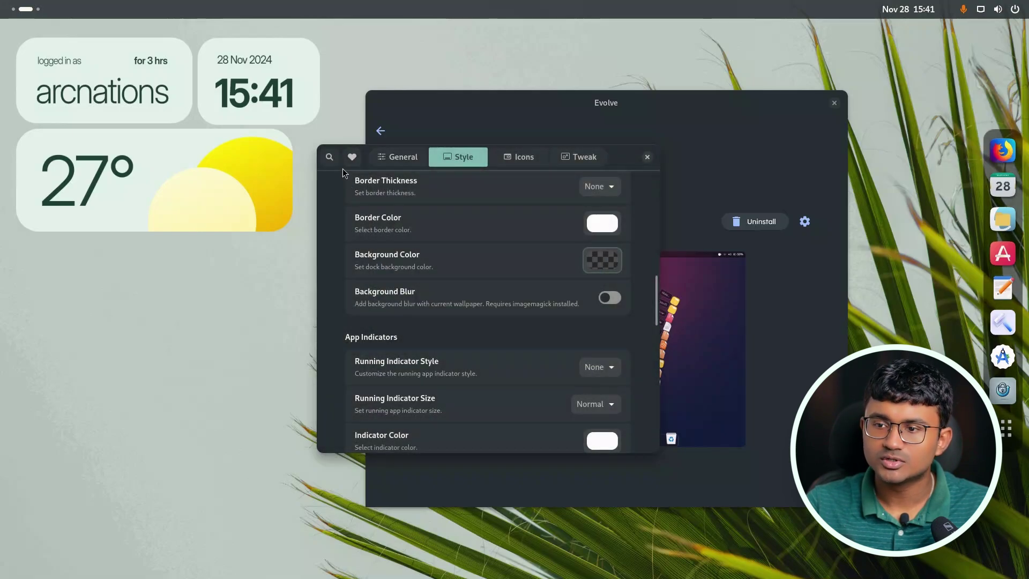
{"action": "left_click", "coordinate": [648, 158]}
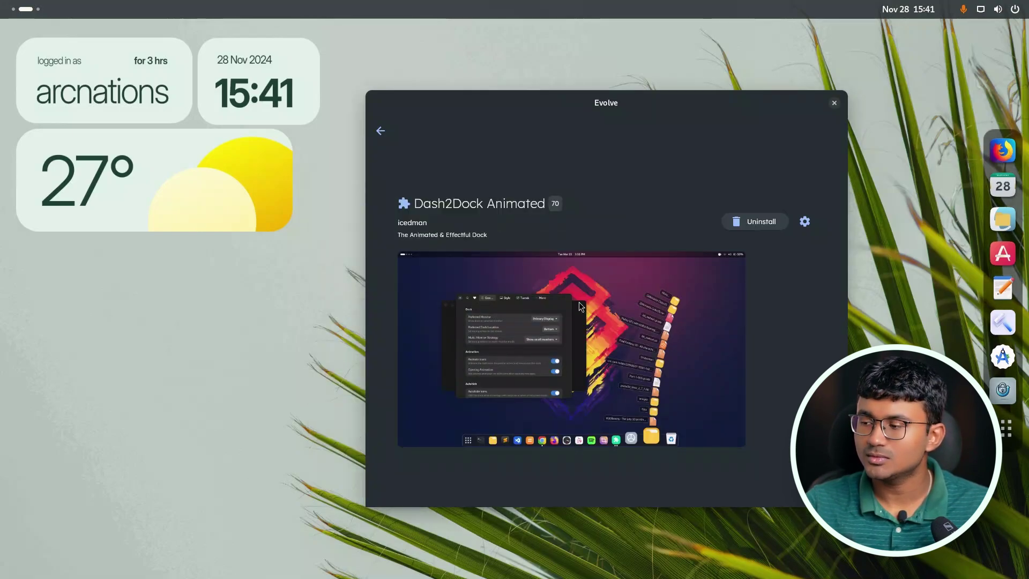
{"action": "left_click", "coordinate": [375, 139]}
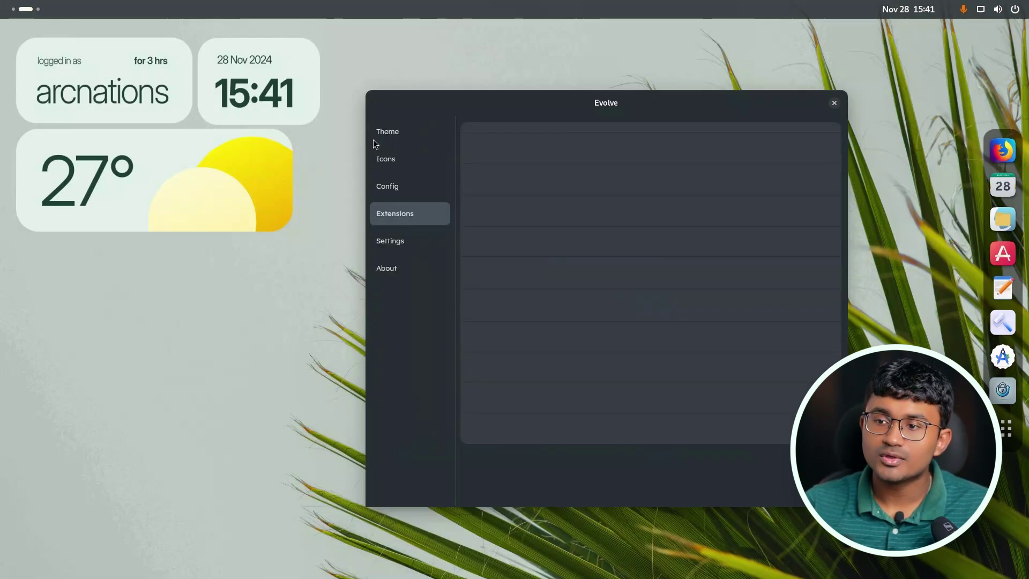
Close Evolve and move to the empty workspace showing the user, clock and 27° weather widgets.
{"action": "left_click", "coordinate": [834, 104]}
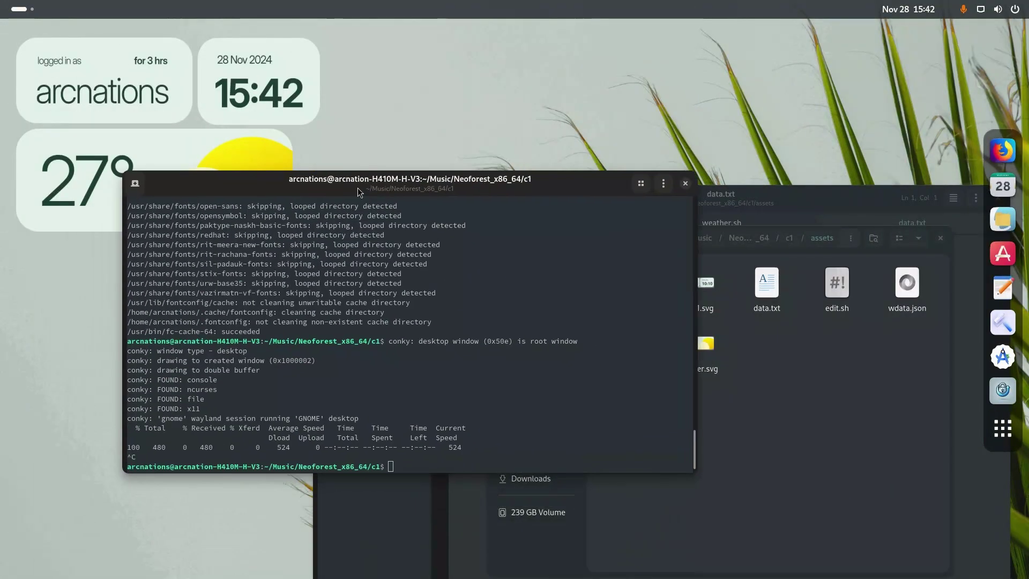
{"action": "scroll", "coordinate": [43, 10], "scroll_direction": "down", "scroll_amount": 1}
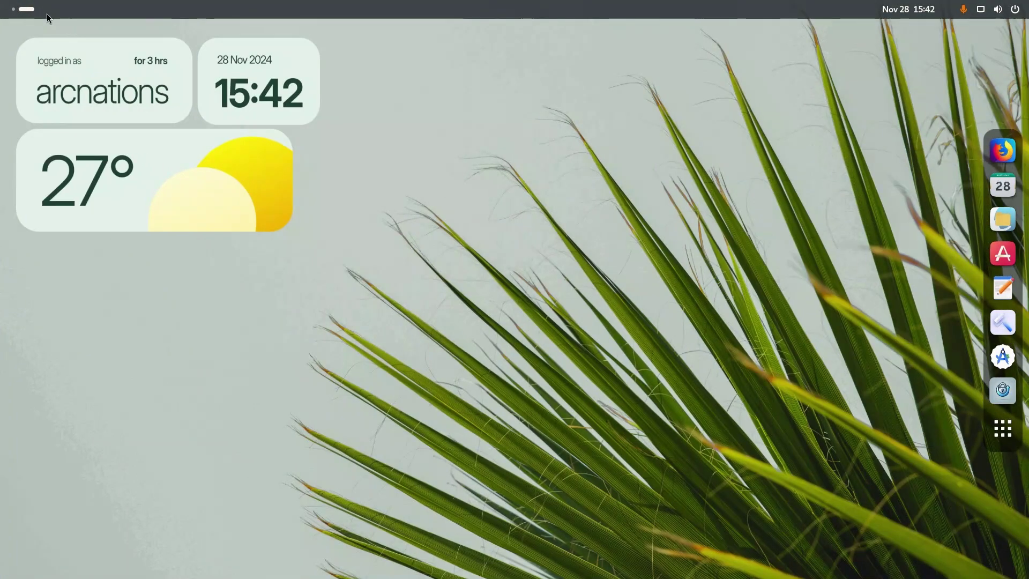